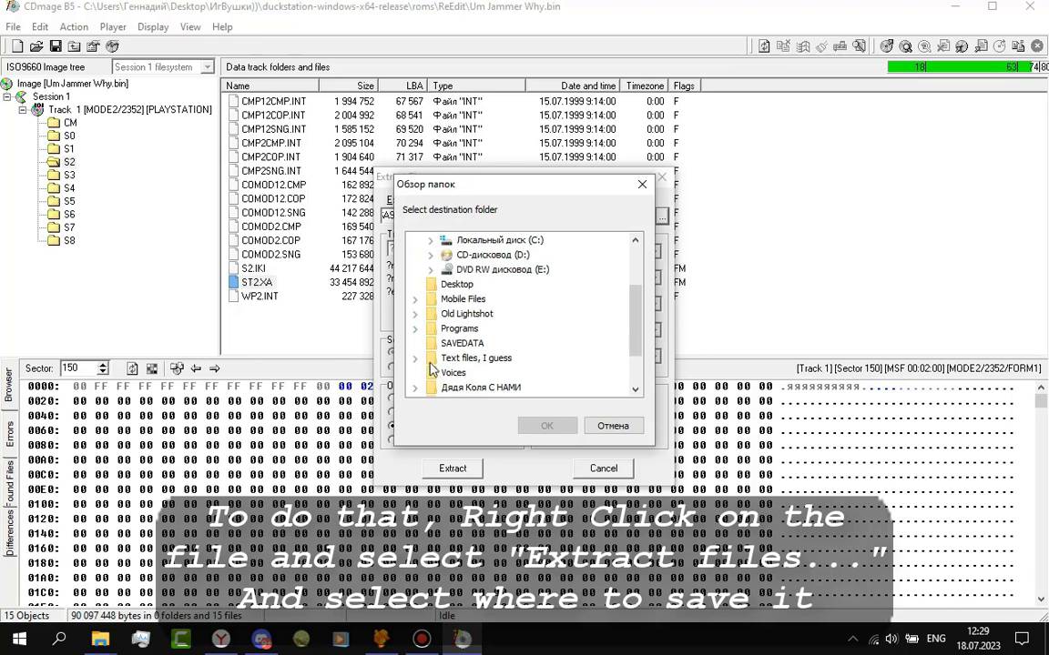
Extract ST2.XA into Туториал момент\XD and dismiss the completion message.
{"action": "left_click", "coordinate": [415, 373]}
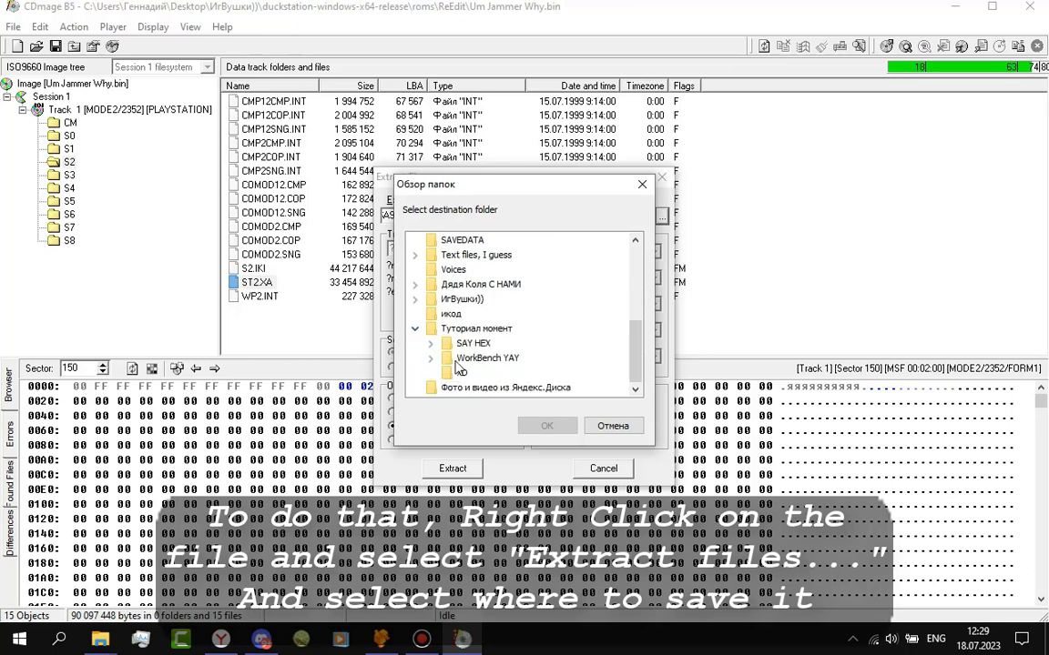
{"action": "left_click", "coordinate": [462, 374]}
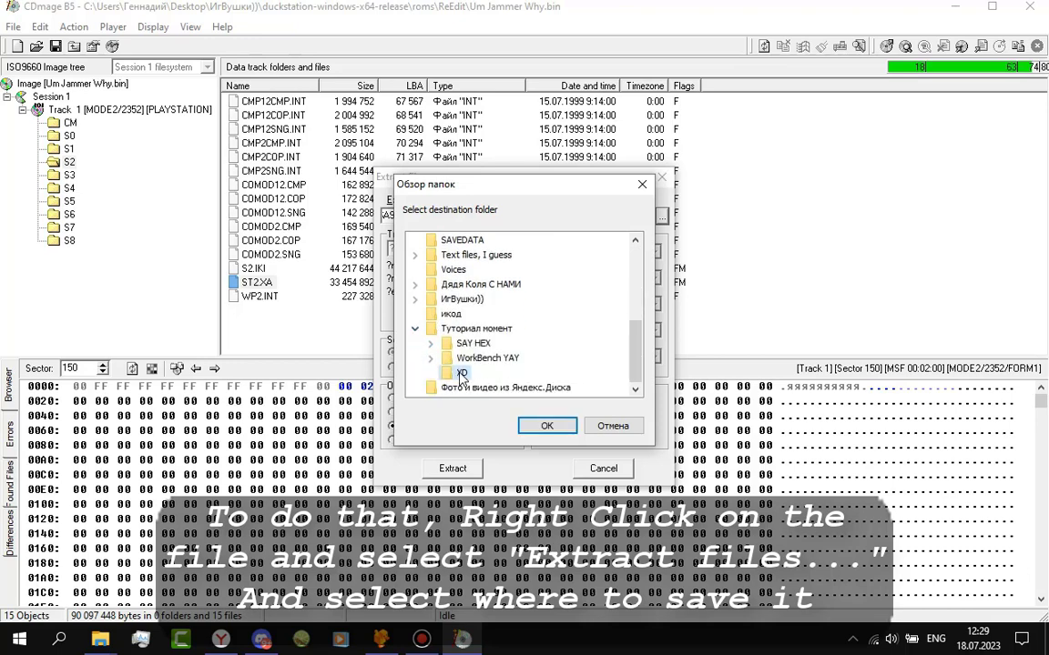
{"action": "left_click", "coordinate": [544, 425]}
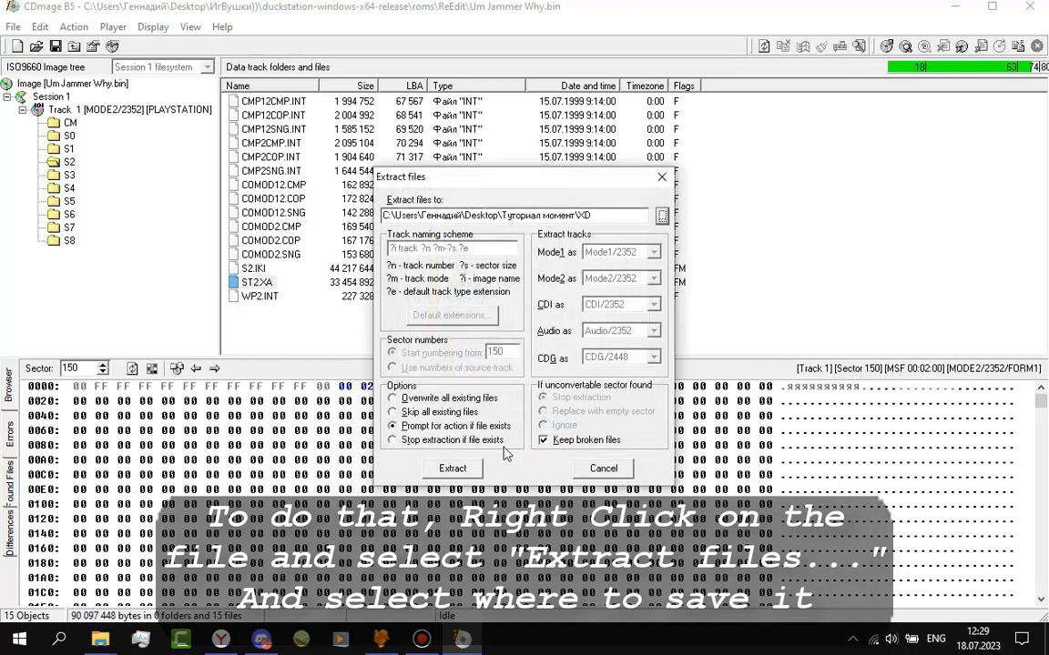
{"action": "left_click", "coordinate": [452, 468]}
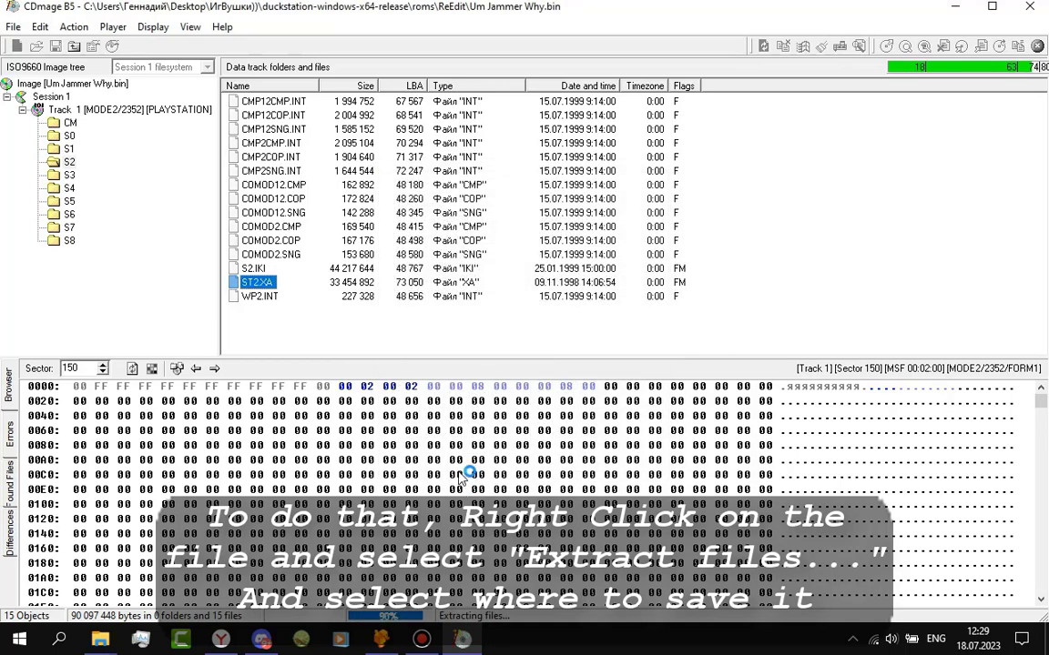
{"action": "left_click", "coordinate": [514, 357]}
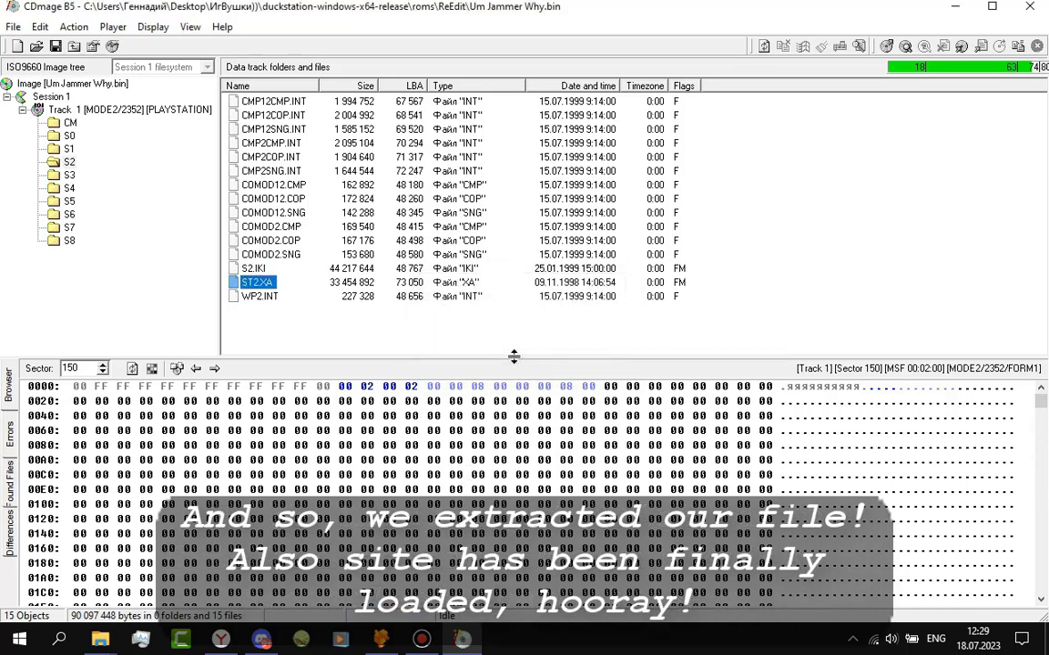
Enter the captcha password on Romhacking.net and download xa_audio_converter.rar.
{"action": "mouse_move", "coordinate": [103, 645]}
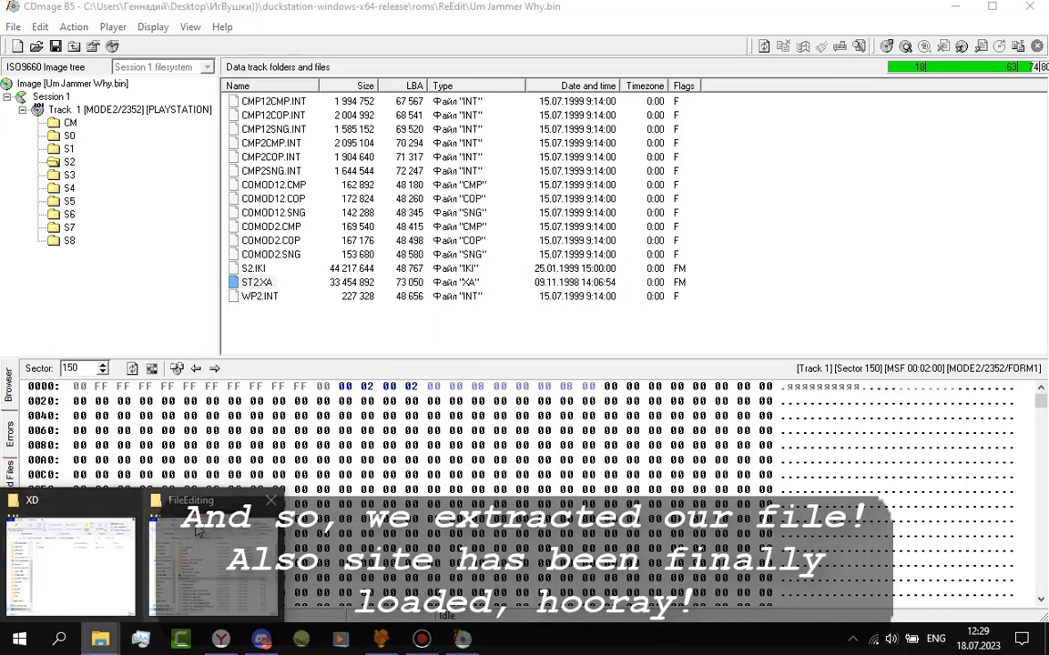
{"action": "left_click", "coordinate": [111, 487]}
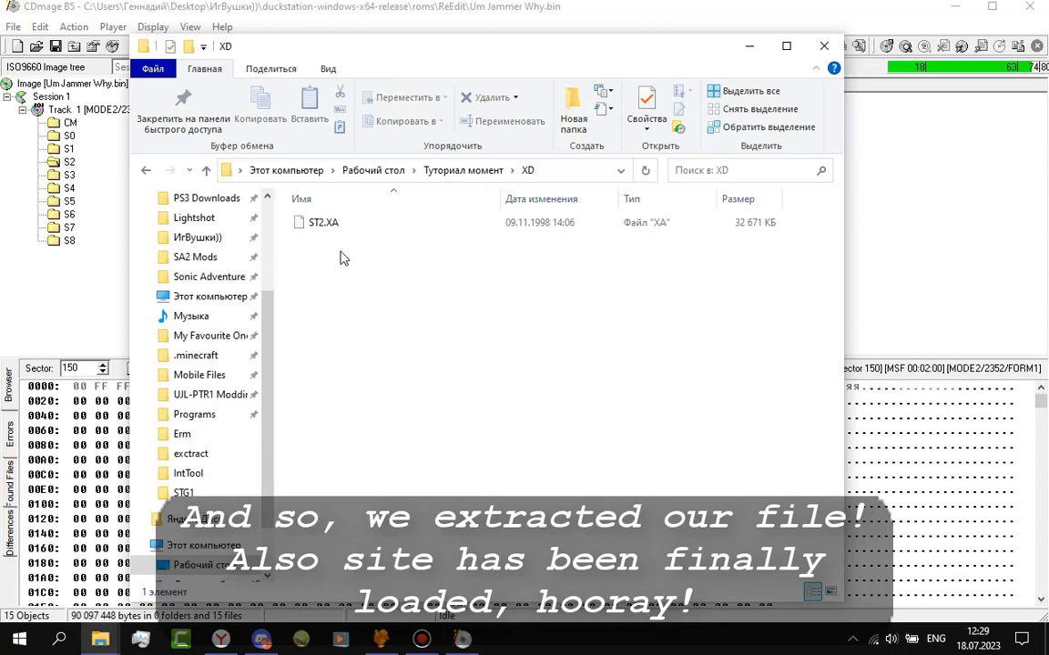
{"action": "left_click", "coordinate": [223, 641]}
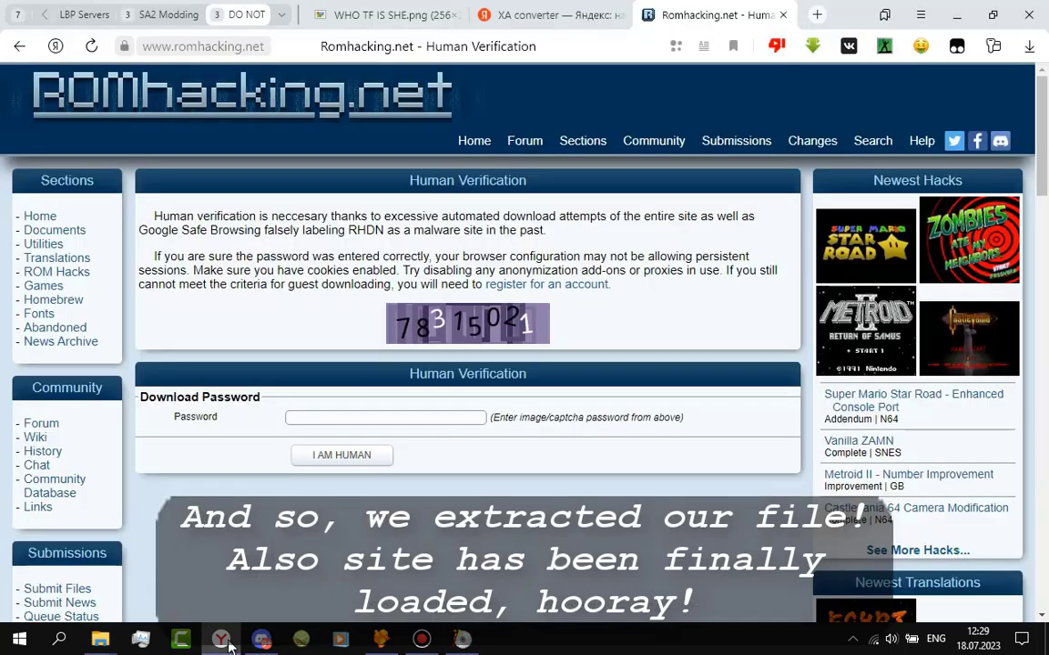
{"action": "left_click", "coordinate": [471, 418]}
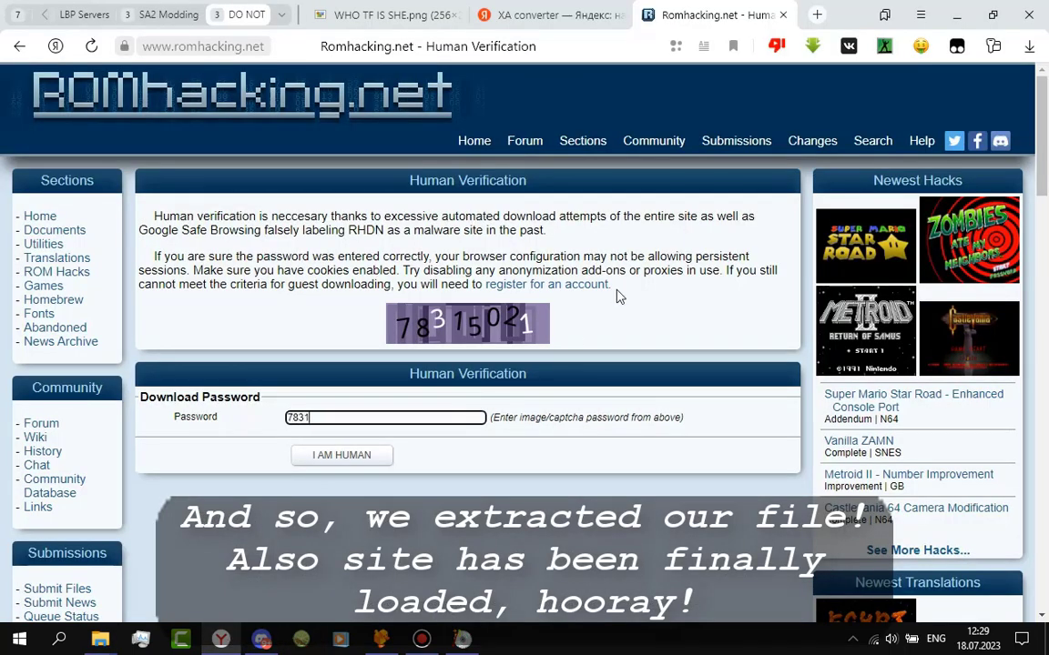
{"action": "left_click", "coordinate": [361, 460]}
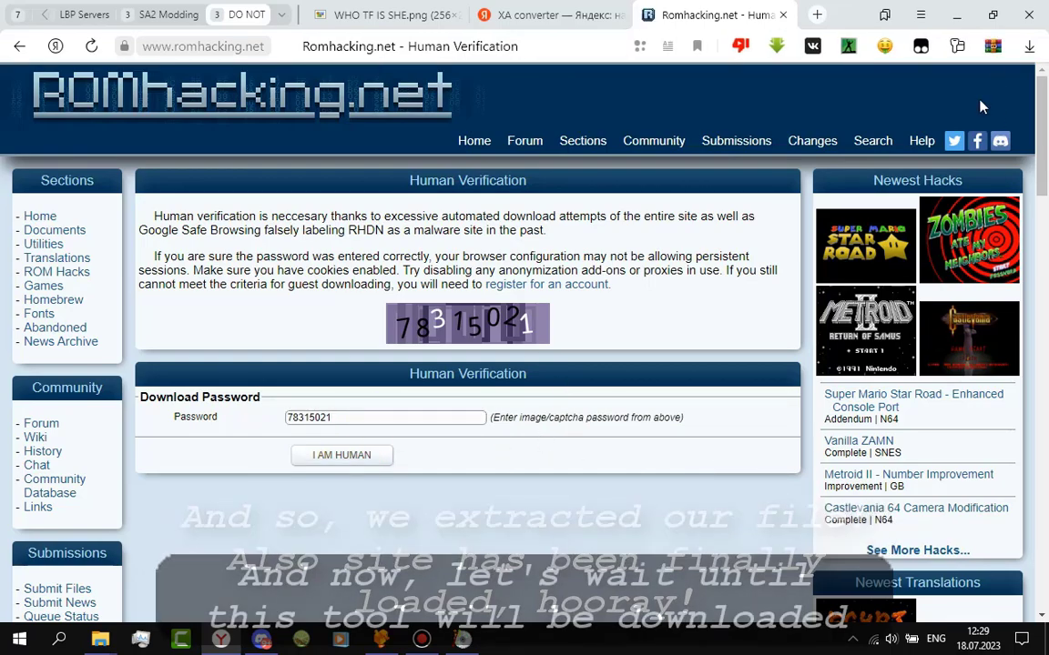
{"action": "mouse_move", "coordinate": [1001, 56]}
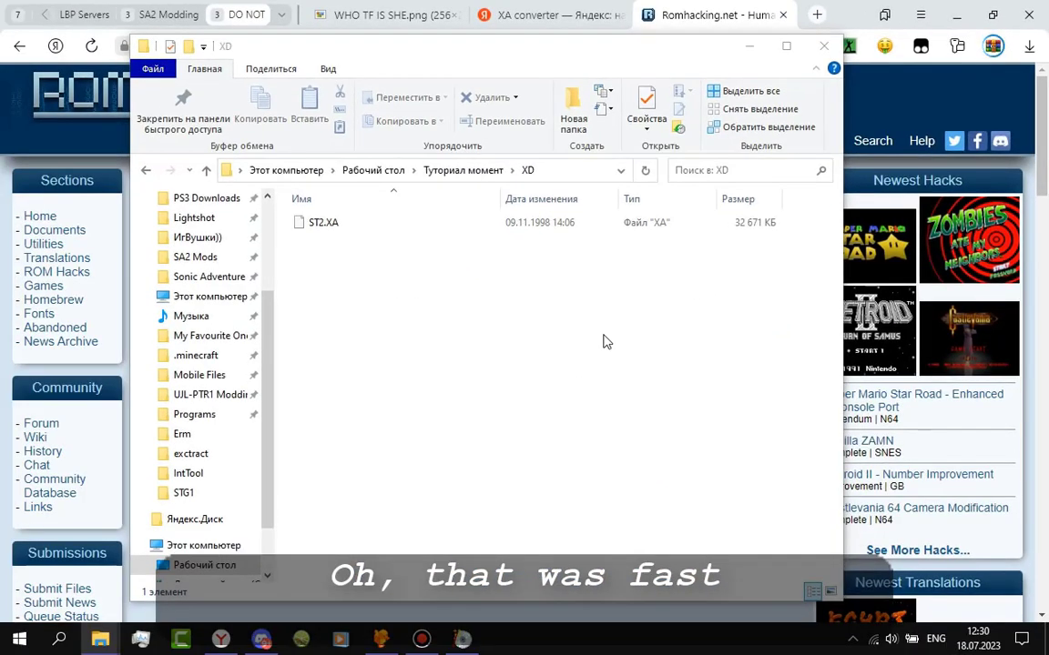
Unpack the XA Audio Converter folder from the rar into XD.
{"action": "left_click", "coordinate": [982, 86]}
{"action": "mouse_move", "coordinate": [100, 637]}
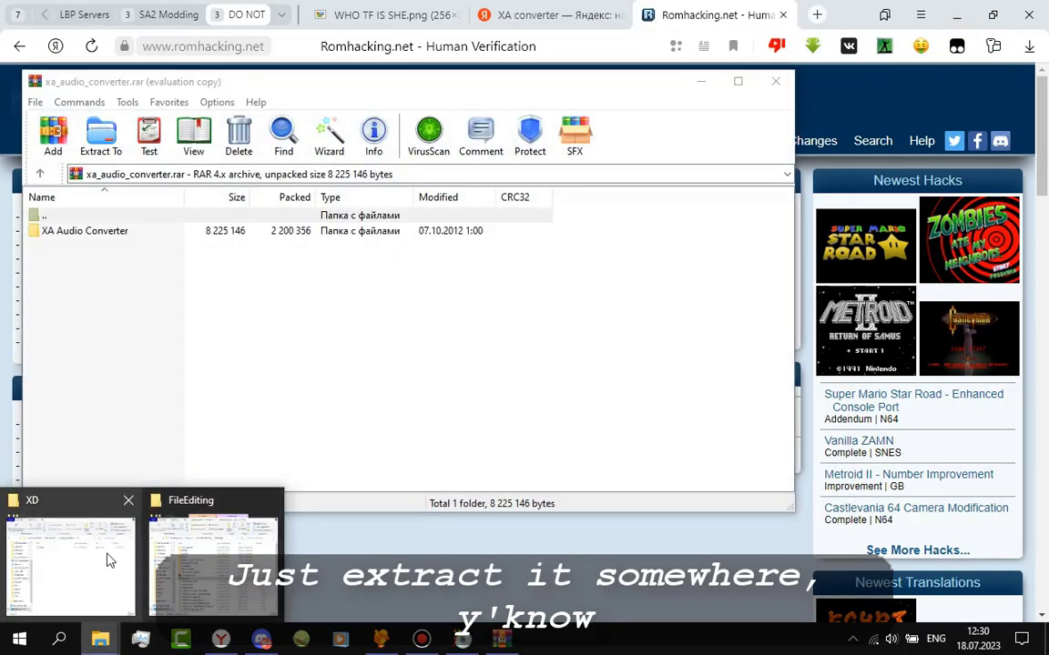
{"action": "left_click", "coordinate": [117, 557]}
{"action": "mouse_move", "coordinate": [89, 250]}
{"action": "left_mouse_down"}
{"action": "mouse_move", "coordinate": [188, 378]}
{"action": "mouse_move", "coordinate": [459, 565]}
{"action": "left_mouse_up"}
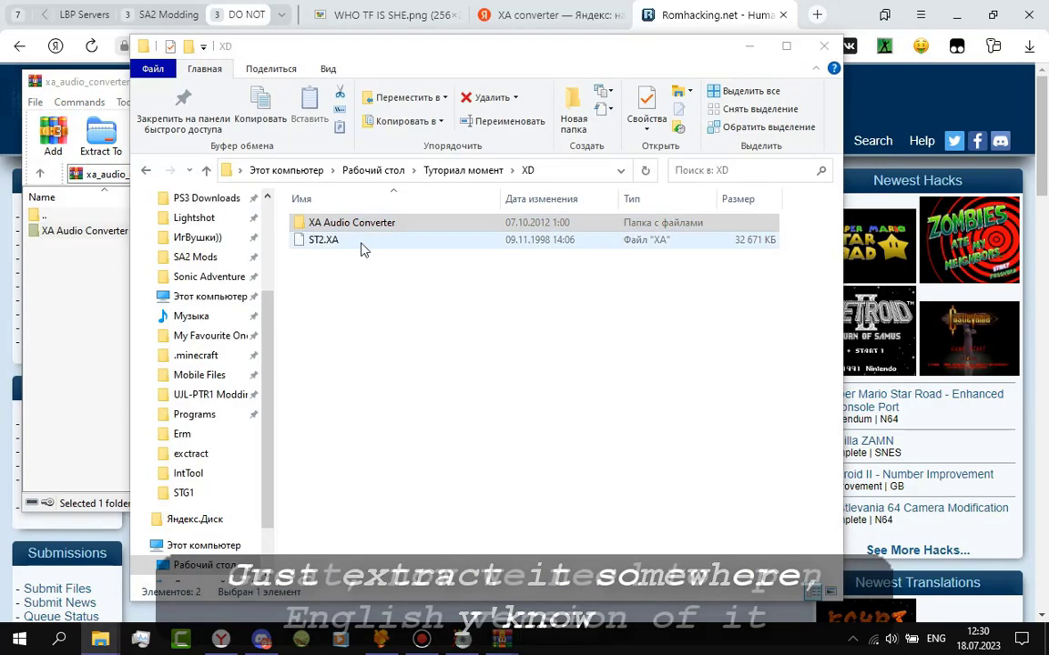
Launch XAConv.exe from the XA Audio Converter ENG subfolder.
{"action": "double_click", "coordinate": [360, 224]}
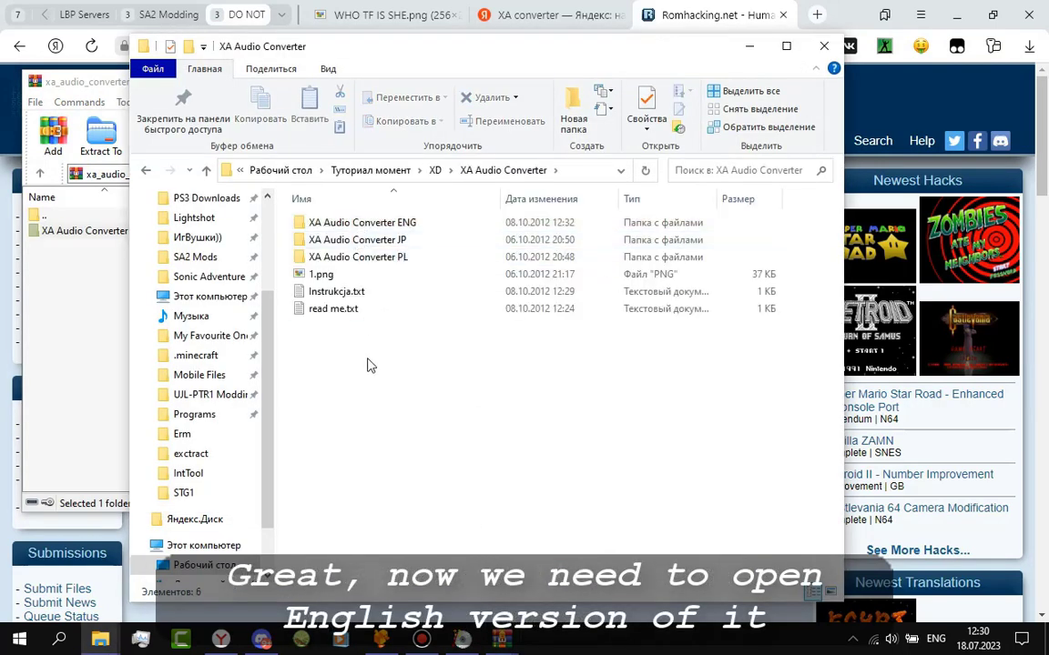
{"action": "double_click", "coordinate": [409, 222]}
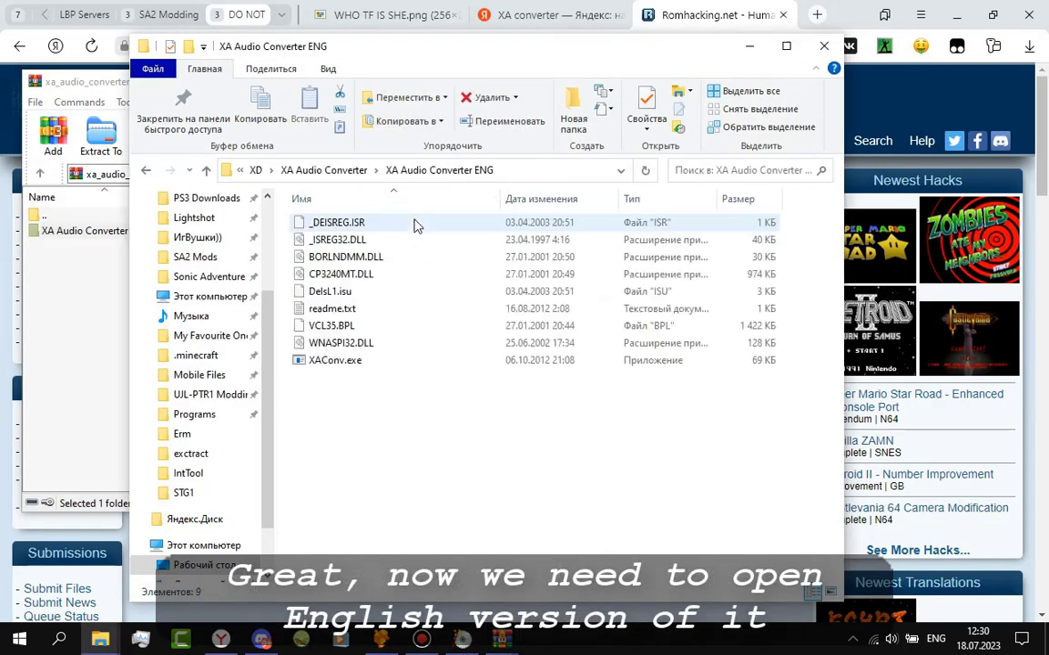
{"action": "double_click", "coordinate": [336, 360]}
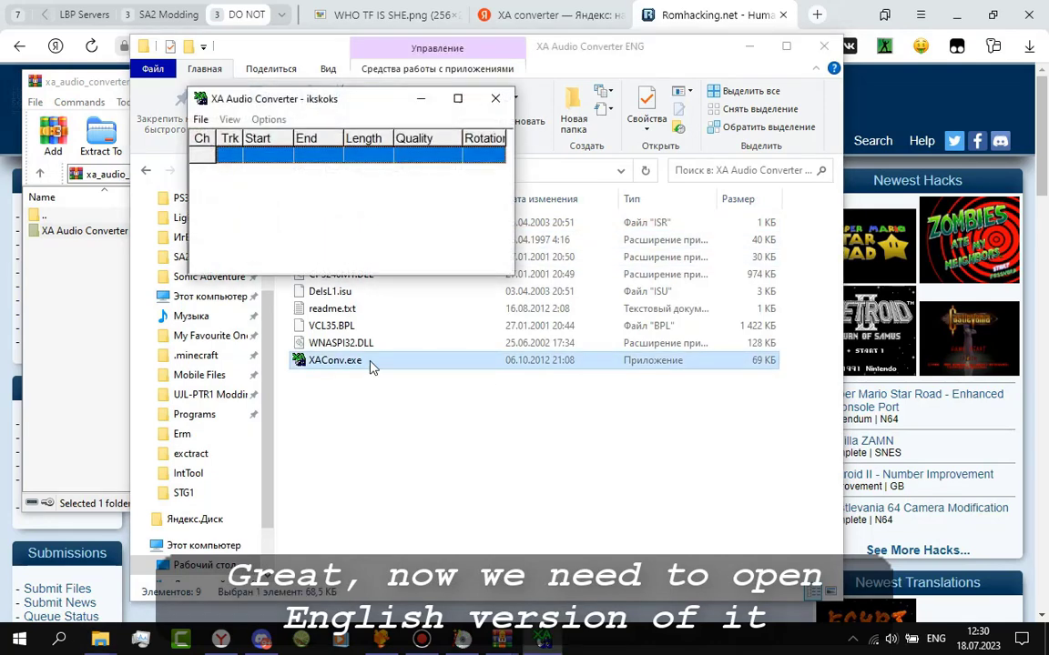
Open XD\ST2.XA in XA Audio Converter through File > Open XA File.
{"action": "left_click_drag", "start_coordinate": [273, 104], "coordinate": [384, 282]}
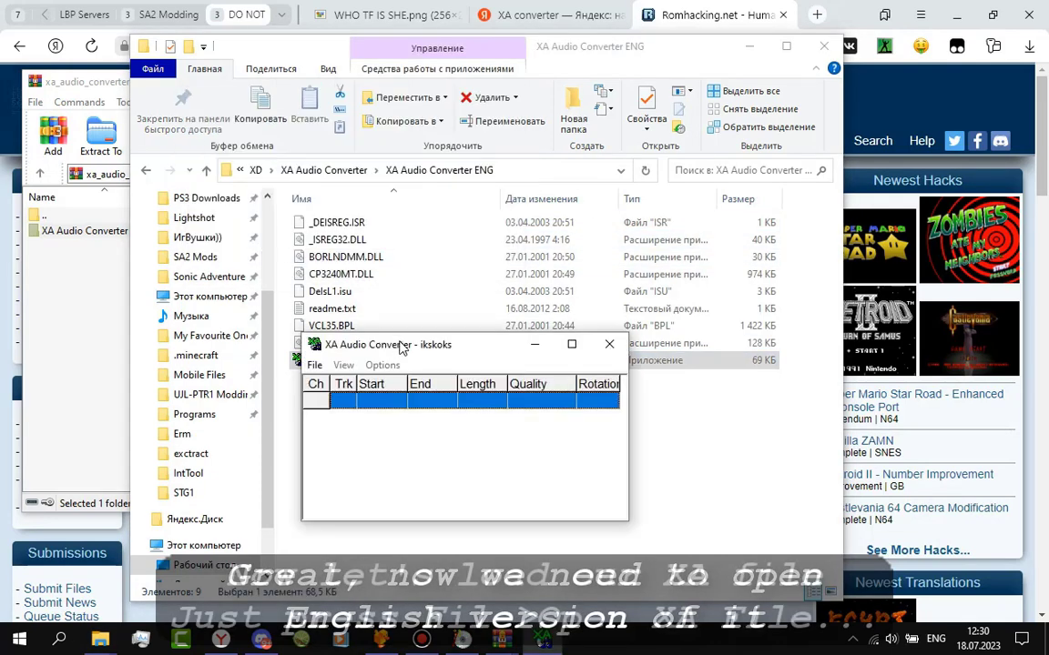
{"action": "left_click", "coordinate": [356, 169]}
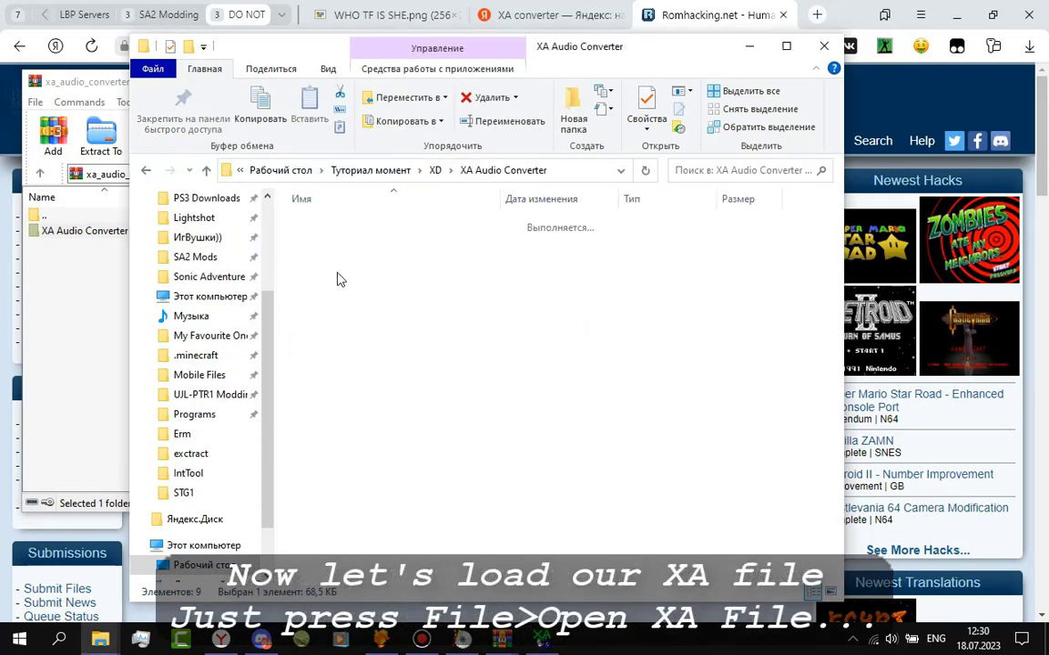
{"action": "left_click", "coordinate": [434, 170]}
{"action": "key", "text": "alt+Tab"}
{"action": "left_click", "coordinate": [315, 365]}
{"action": "left_click", "coordinate": [348, 402]}
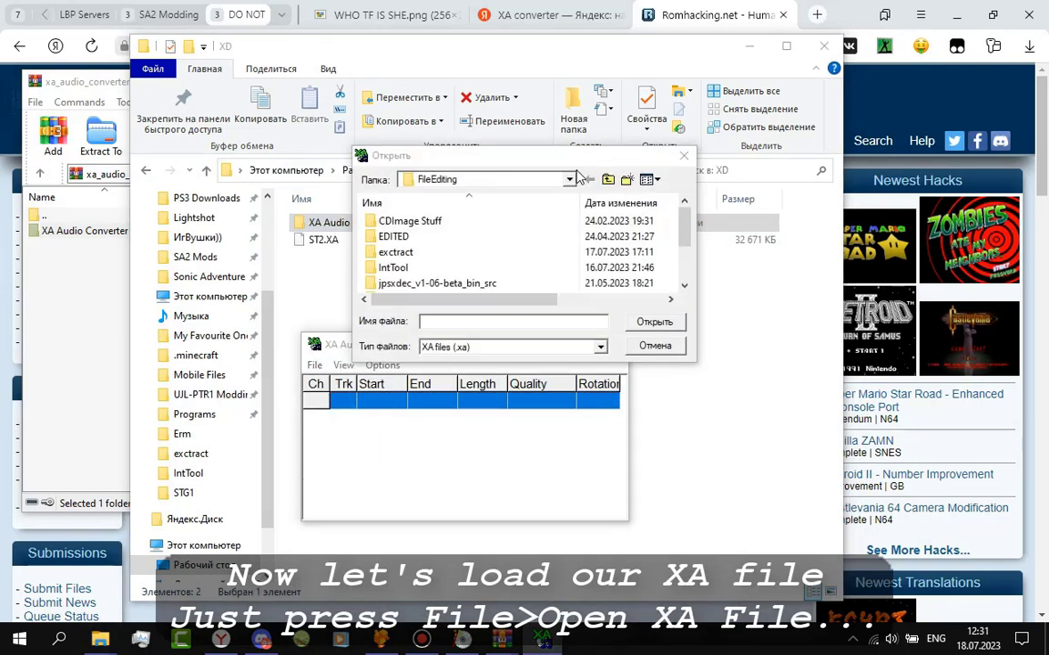
{"action": "left_click_drag", "start_coordinate": [565, 159], "coordinate": [574, 309]}
{"action": "left_click", "coordinate": [566, 171]}
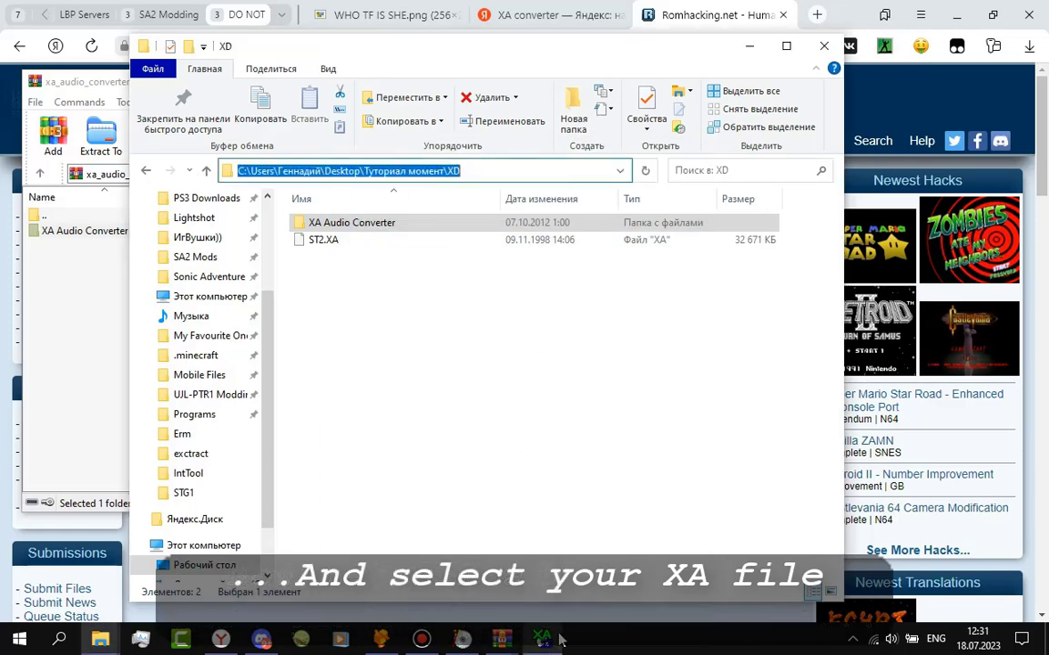
{"action": "left_click", "coordinate": [558, 467]}
{"action": "key", "text": "Return"}
{"action": "left_click", "coordinate": [400, 387]}
{"action": "double_click", "coordinate": [402, 384]}
Enlarge the window to show all 8 tracks and preview track 1.
{"action": "left_click_drag", "start_coordinate": [437, 353], "coordinate": [429, 226]}
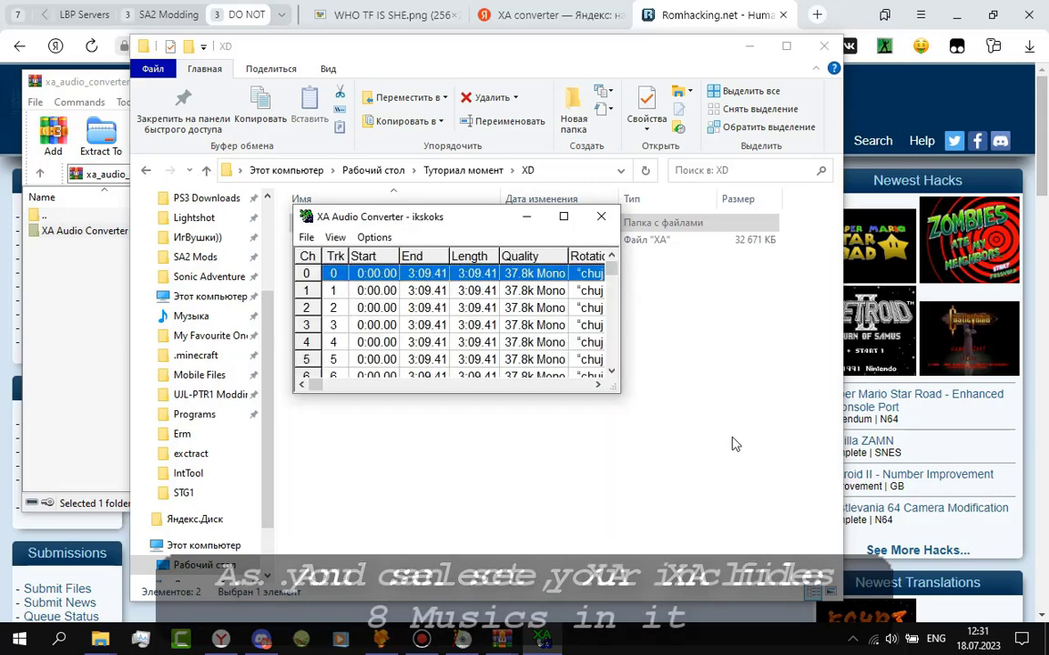
{"action": "left_click_drag", "start_coordinate": [619, 393], "coordinate": [684, 497]}
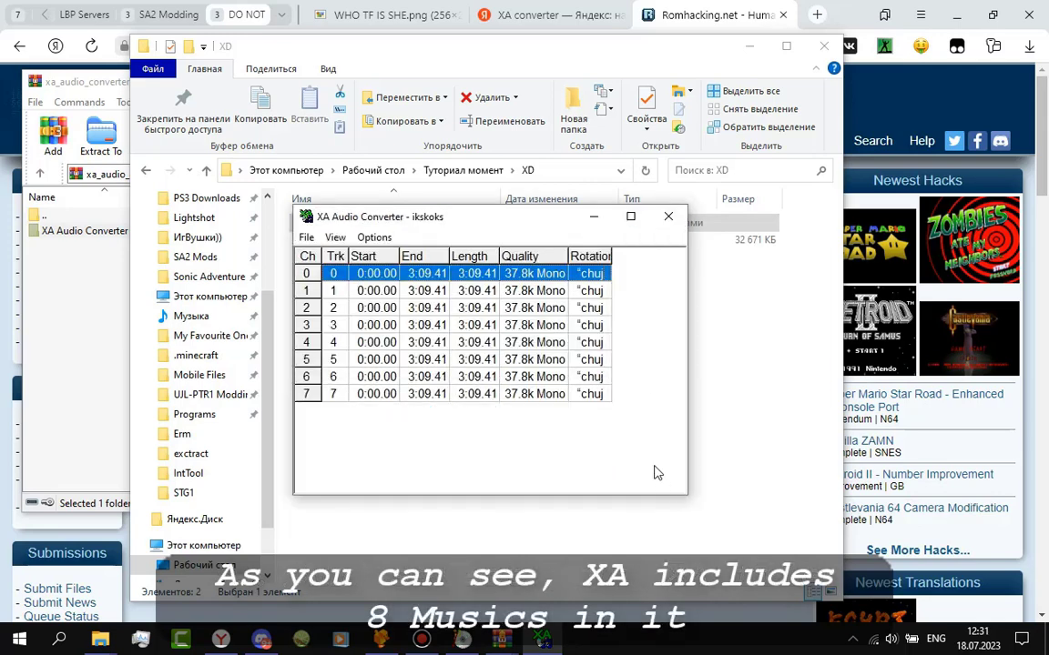
{"action": "left_click", "coordinate": [340, 293]}
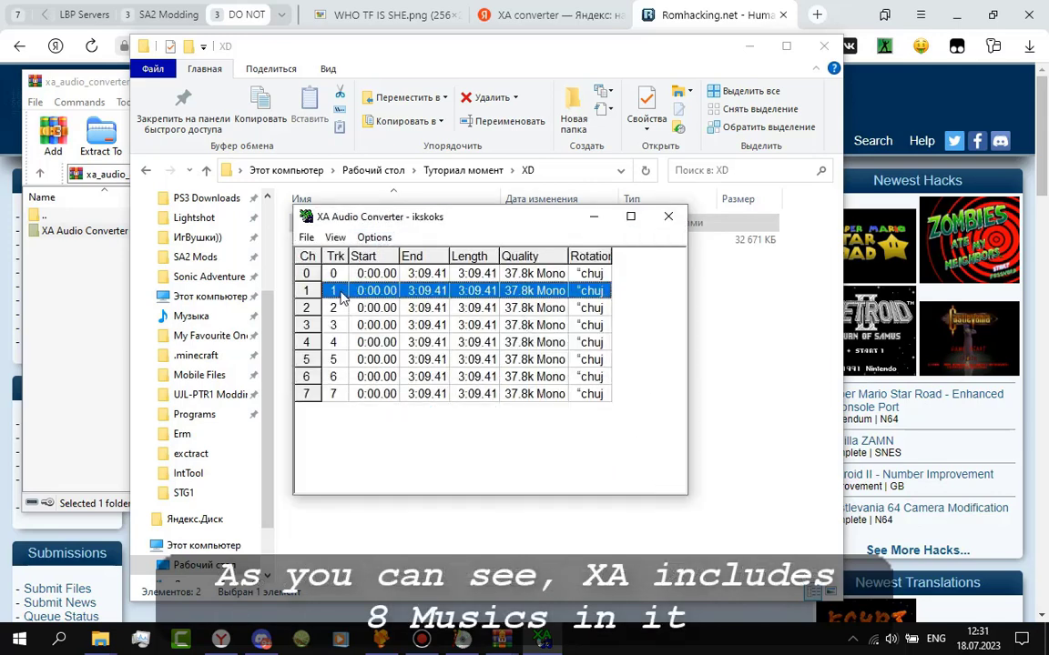
{"action": "left_click", "coordinate": [374, 237]}
{"action": "left_click", "coordinate": [409, 257]}
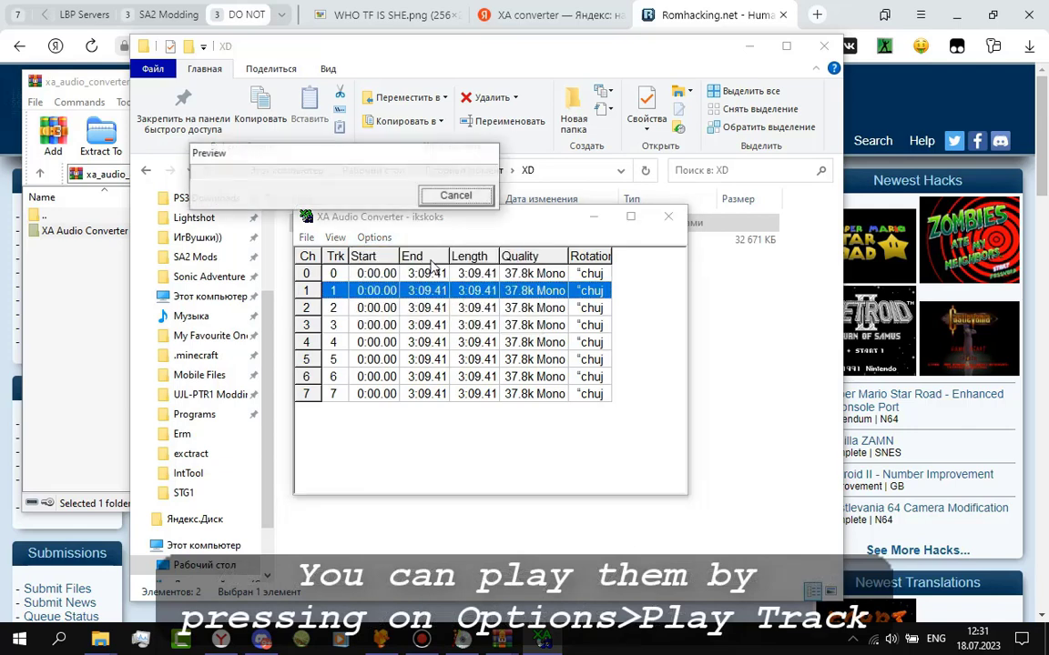
{"action": "left_click", "coordinate": [455, 196]}
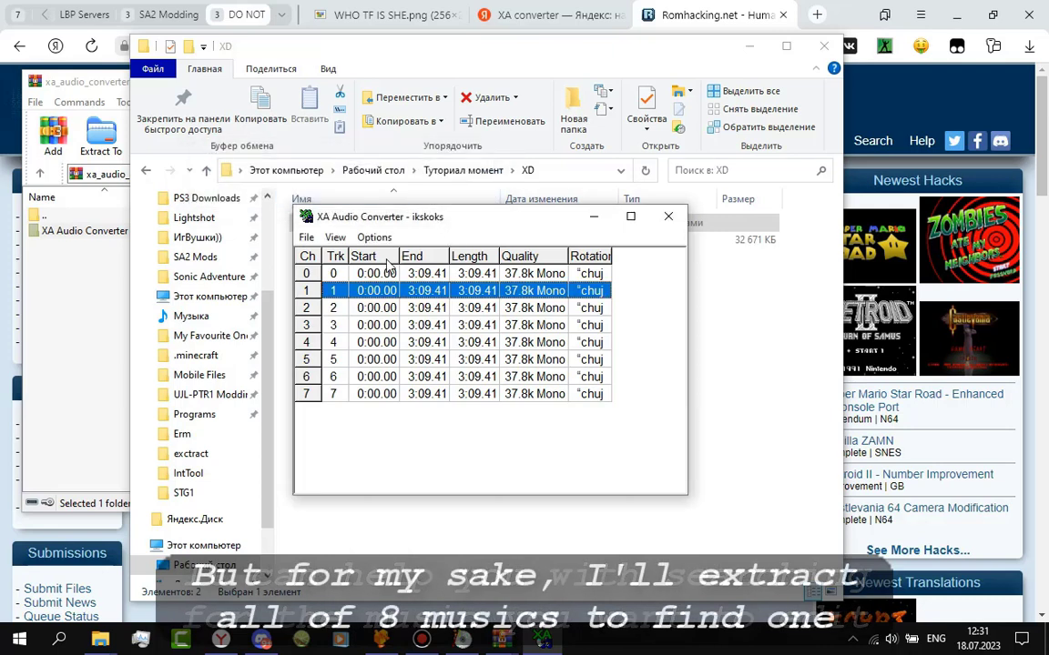
Select track 0 and bring up the track actions menu.
{"action": "left_click", "coordinate": [338, 274]}
{"action": "left_click", "coordinate": [369, 396]}
{"action": "left_click", "coordinate": [372, 273]}
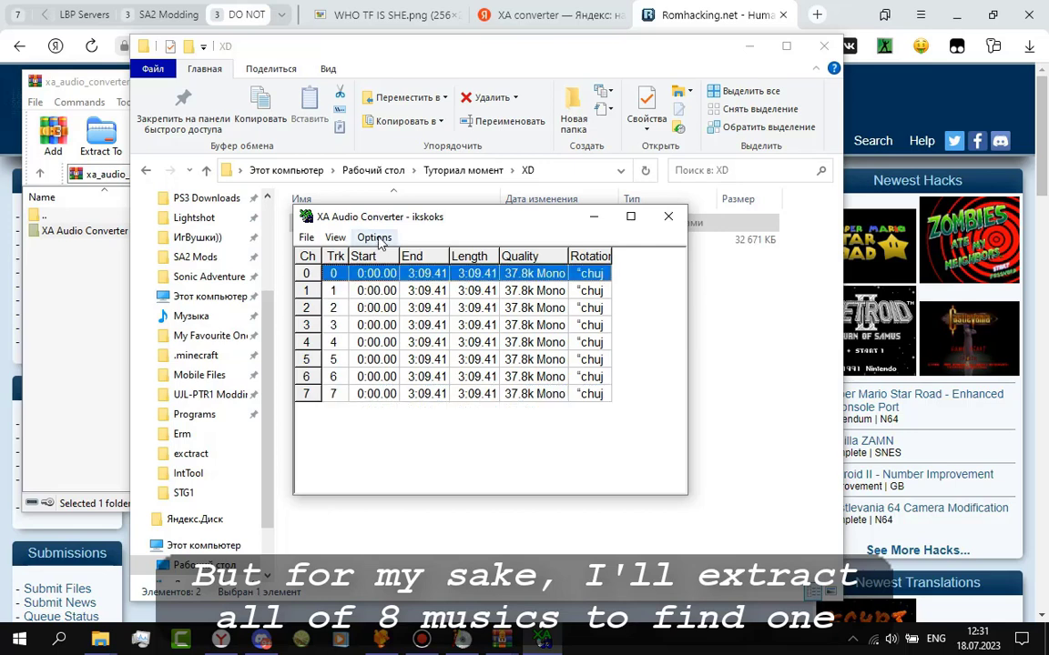
{"action": "left_click", "coordinate": [375, 237]}
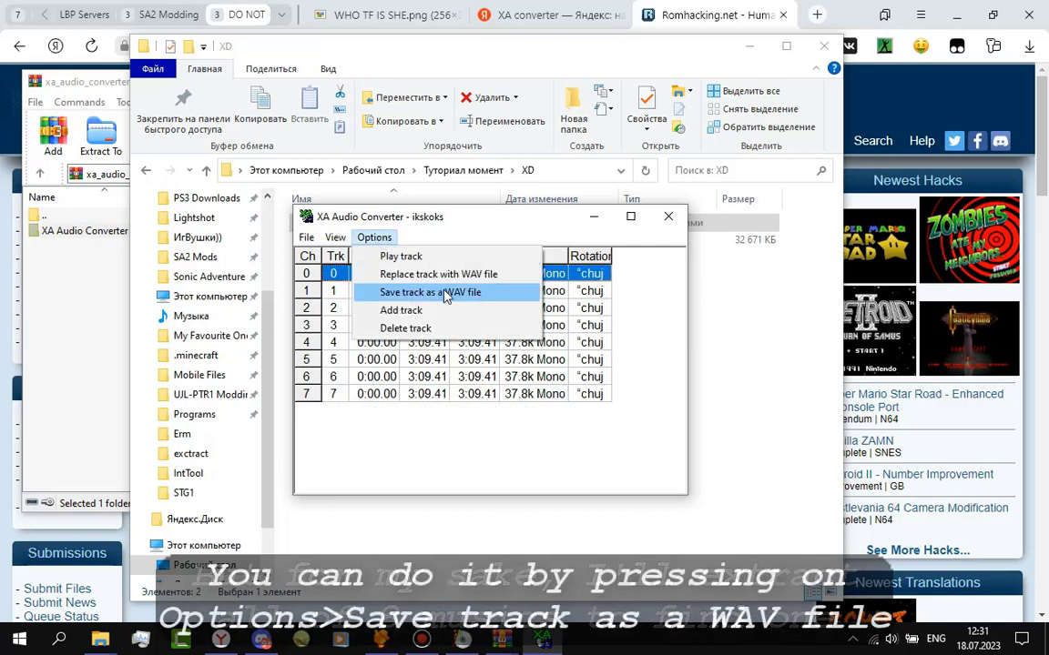
Save tracks 0 through 3 as 1.wav through 4.wav.
{"action": "left_click", "coordinate": [446, 295]}
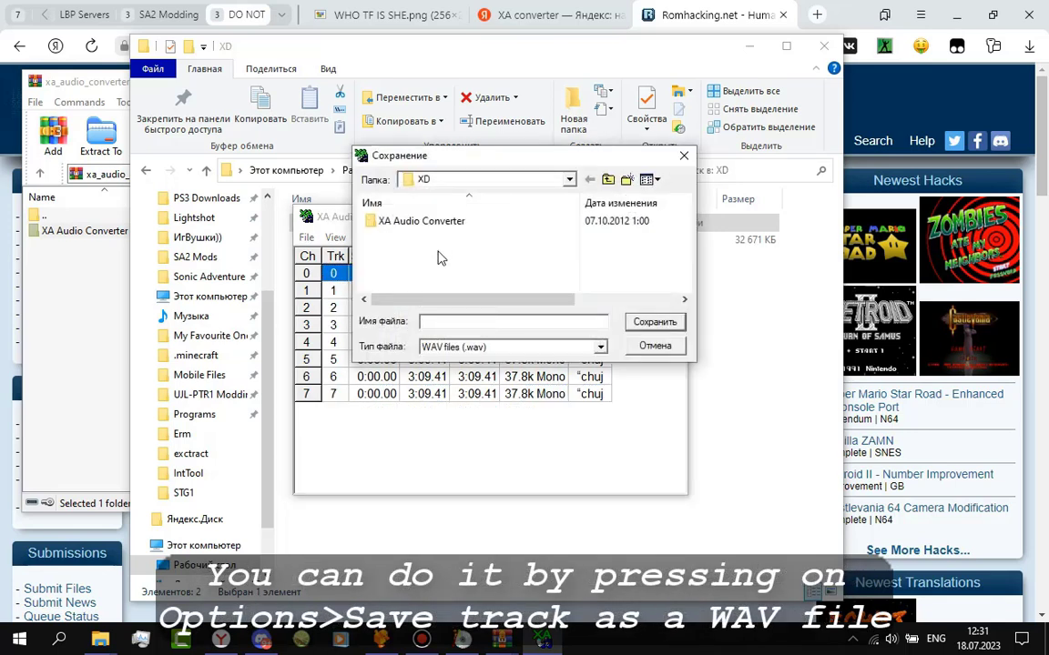
{"action": "type", "text": "1"}
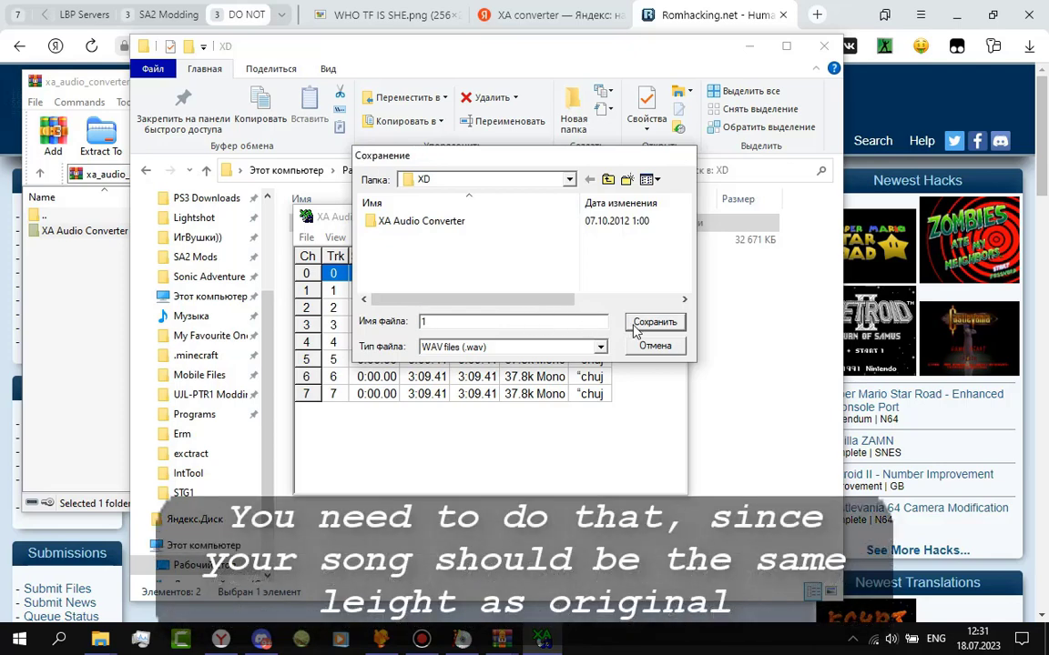
{"action": "left_click", "coordinate": [637, 324]}
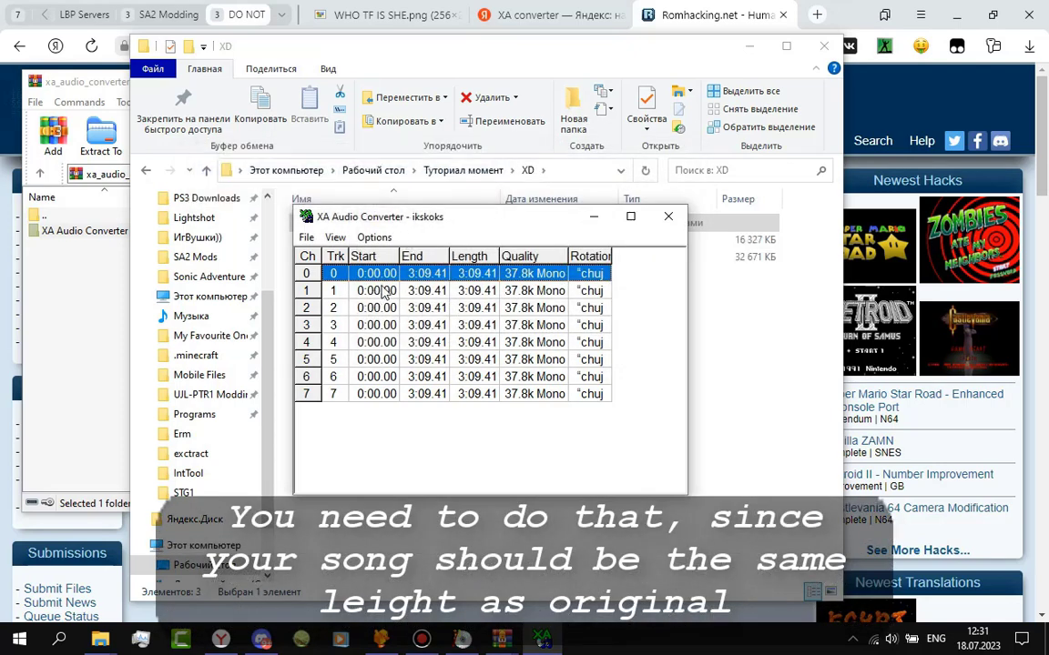
{"action": "left_click", "coordinate": [384, 291]}
{"action": "left_click", "coordinate": [374, 236]}
{"action": "left_click", "coordinate": [429, 292]}
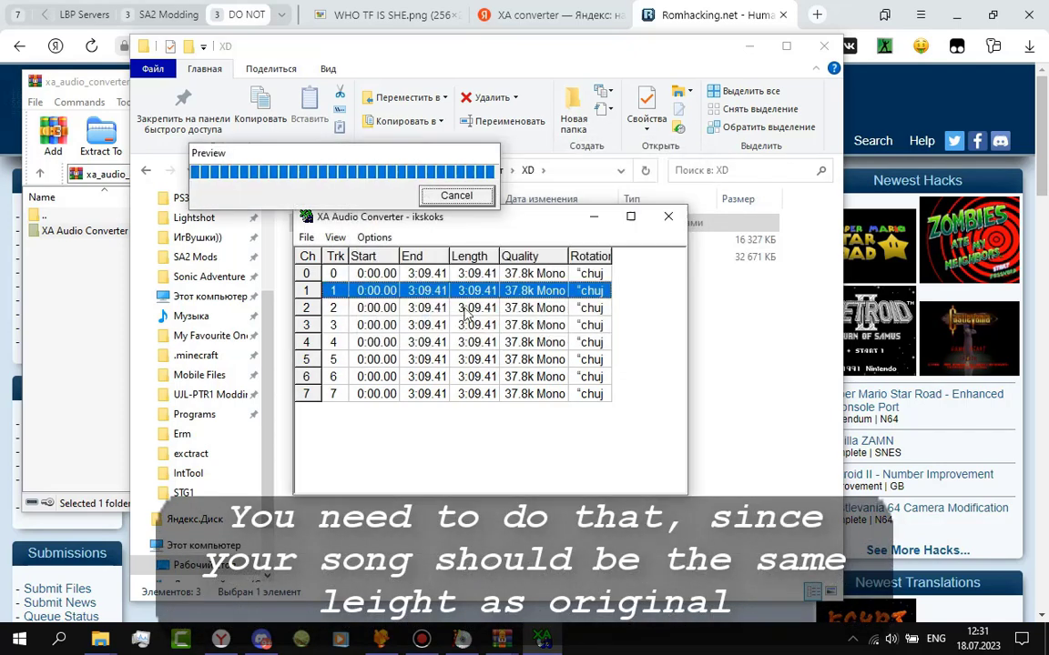
{"action": "left_click", "coordinate": [384, 307]}
{"action": "left_click", "coordinate": [374, 237]}
{"action": "left_click", "coordinate": [418, 291]}
{"action": "left_click", "coordinate": [385, 325]}
{"action": "left_click", "coordinate": [374, 237]}
{"action": "left_click", "coordinate": [415, 292]}
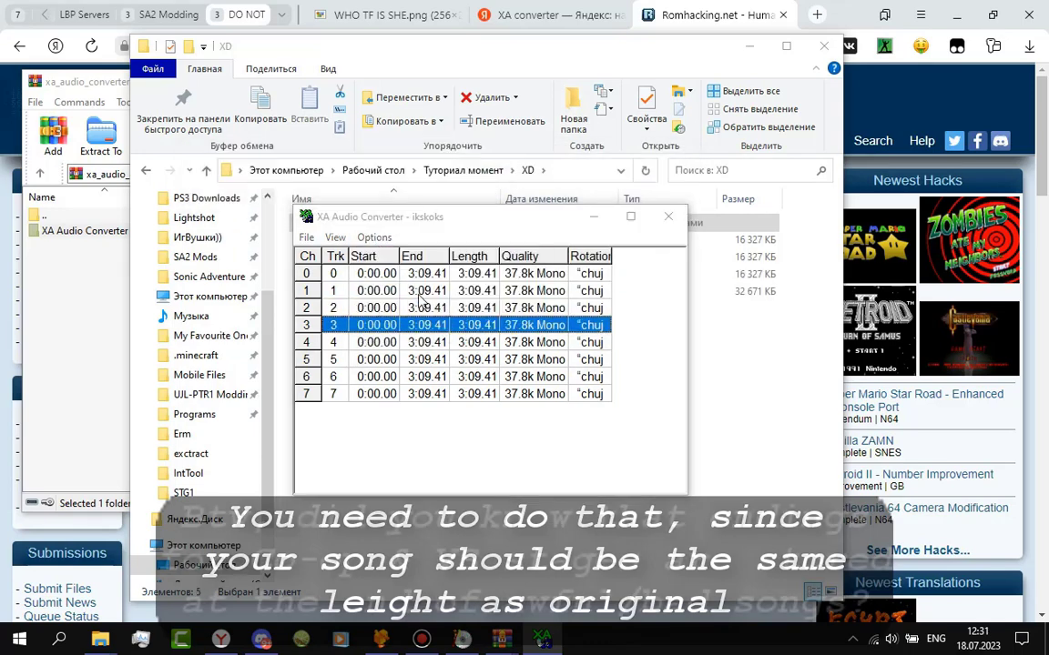
Save tracks 4 through 7 as 5.wav through 8.wav.
{"action": "left_click", "coordinate": [364, 342]}
{"action": "left_click_drag", "start_coordinate": [387, 216], "coordinate": [547, 157]}
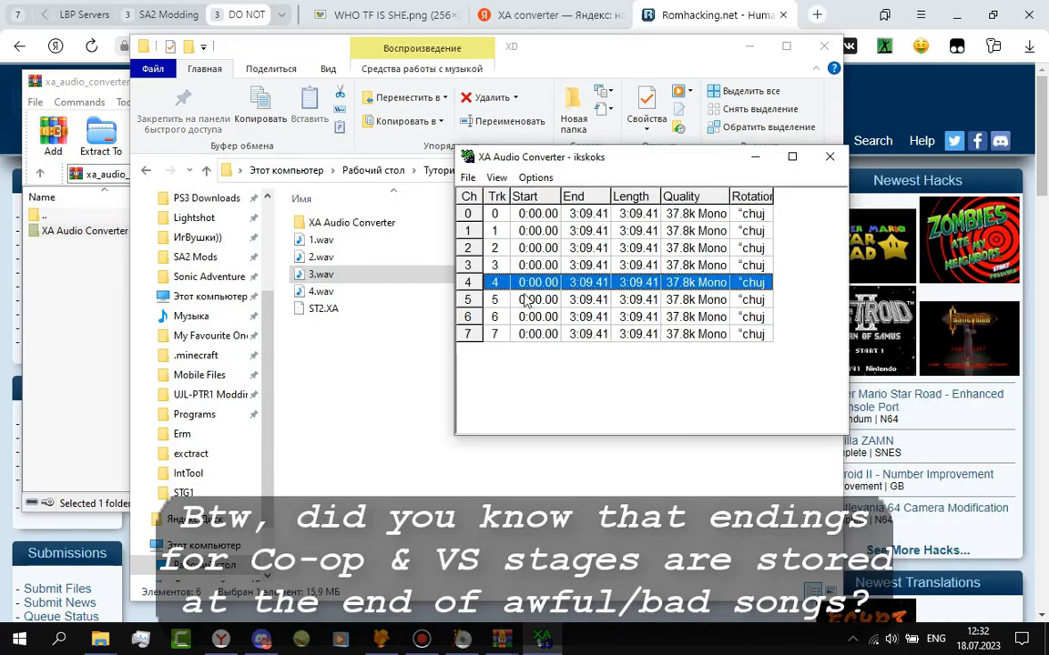
{"action": "left_click", "coordinate": [536, 177]}
{"action": "left_click", "coordinate": [592, 232]}
{"action": "key", "text": "Return"}
{"action": "left_click", "coordinate": [495, 300]}
{"action": "left_click", "coordinate": [536, 178]}
{"action": "left_click", "coordinate": [591, 232]}
{"action": "key", "text": "Return"}
{"action": "left_click", "coordinate": [537, 317]}
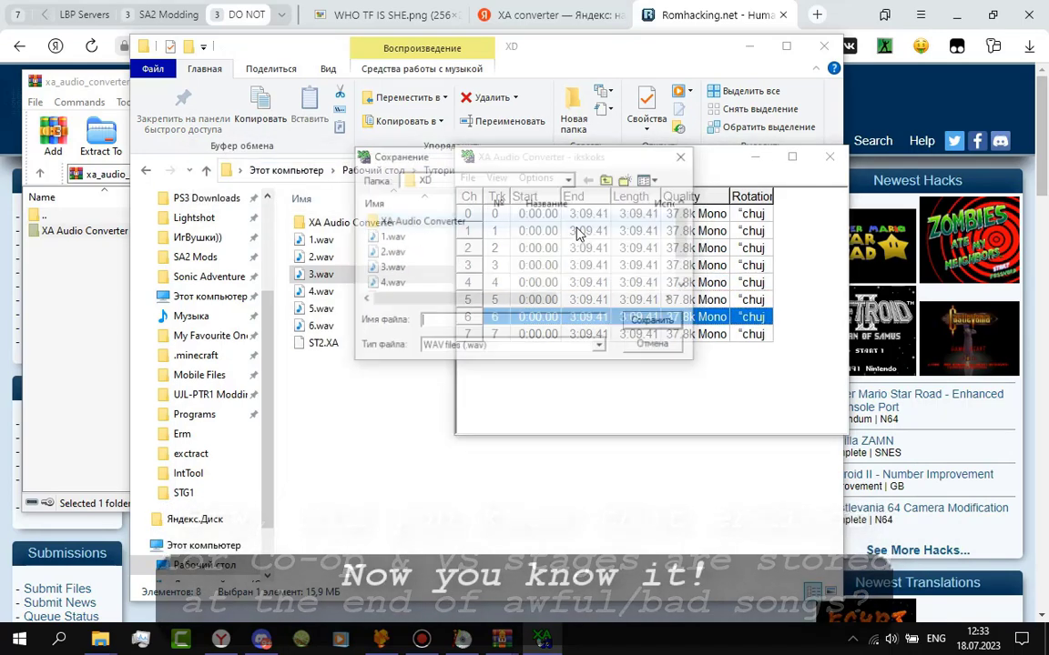
{"action": "left_click", "coordinate": [494, 334]}
{"action": "left_click", "coordinate": [535, 178]}
{"action": "left_click", "coordinate": [592, 232]}
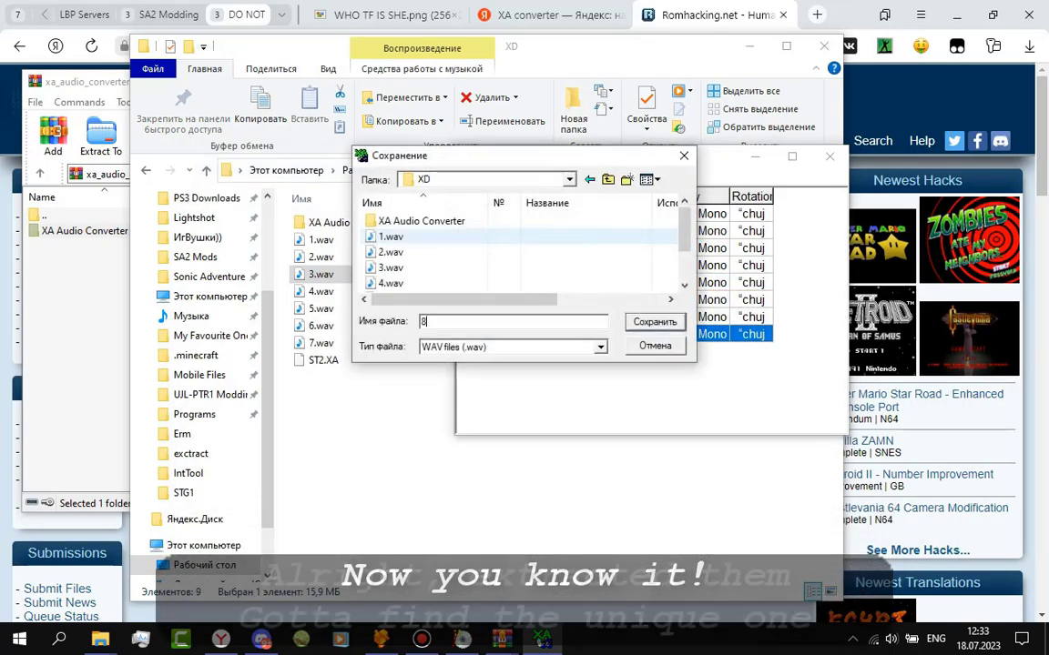
{"action": "key", "text": "Return"}
{"action": "left_click", "coordinate": [347, 366]}
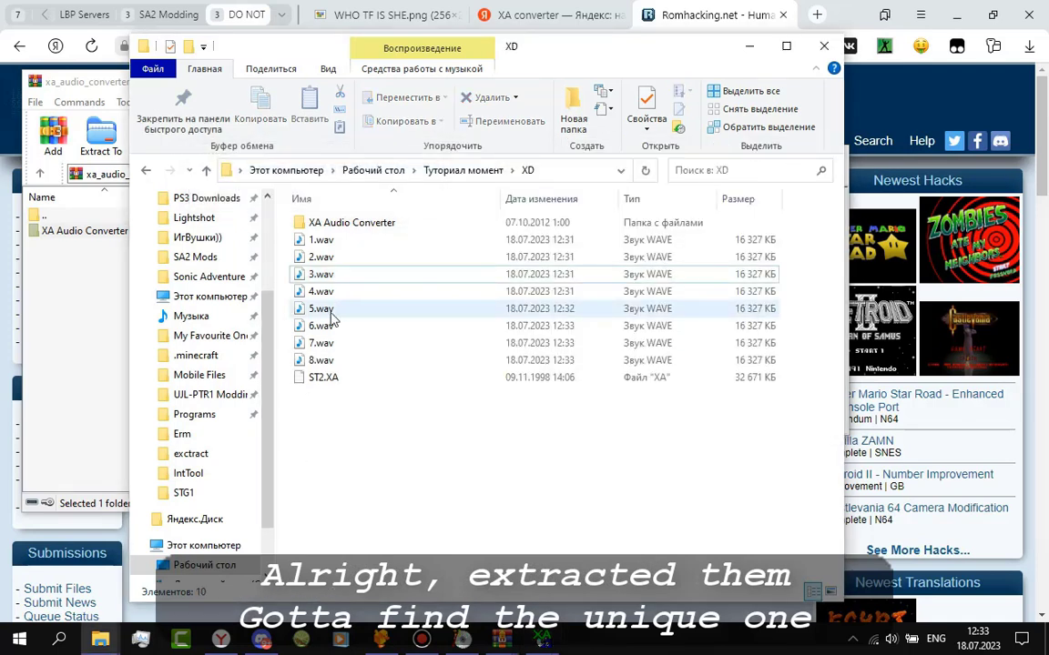
Play the WAVs from 5.wav onward to identify 7.wav, then launch Audacity.
{"action": "key", "text": "Down"}
{"action": "key", "text": "Down"}
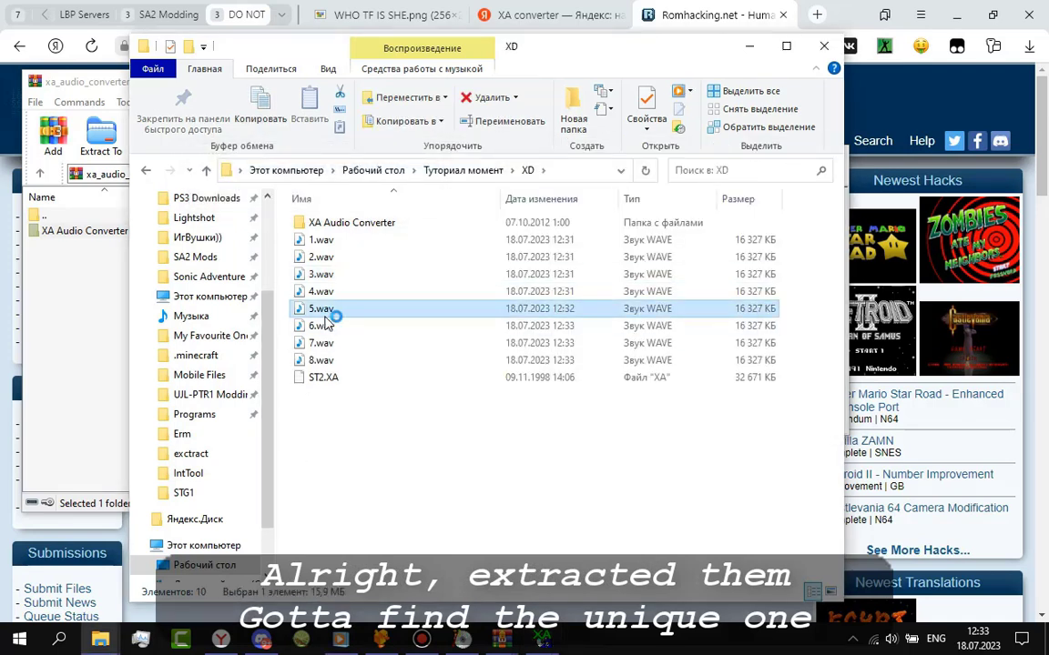
{"action": "left_click", "coordinate": [682, 389]}
{"action": "left_click", "coordinate": [694, 389]}
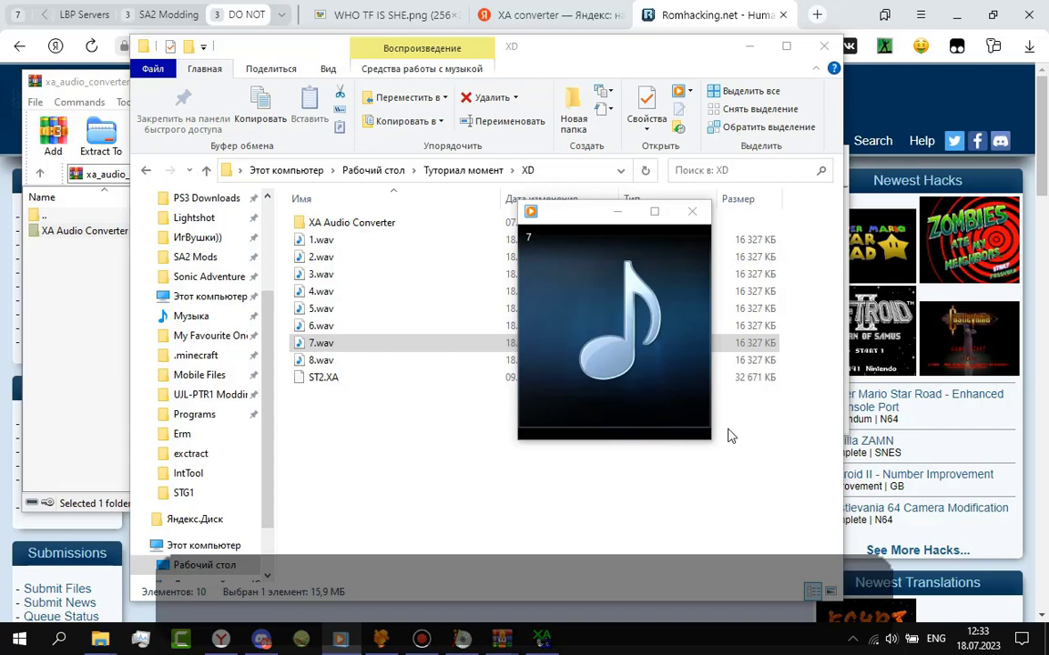
{"action": "left_click", "coordinate": [692, 211]}
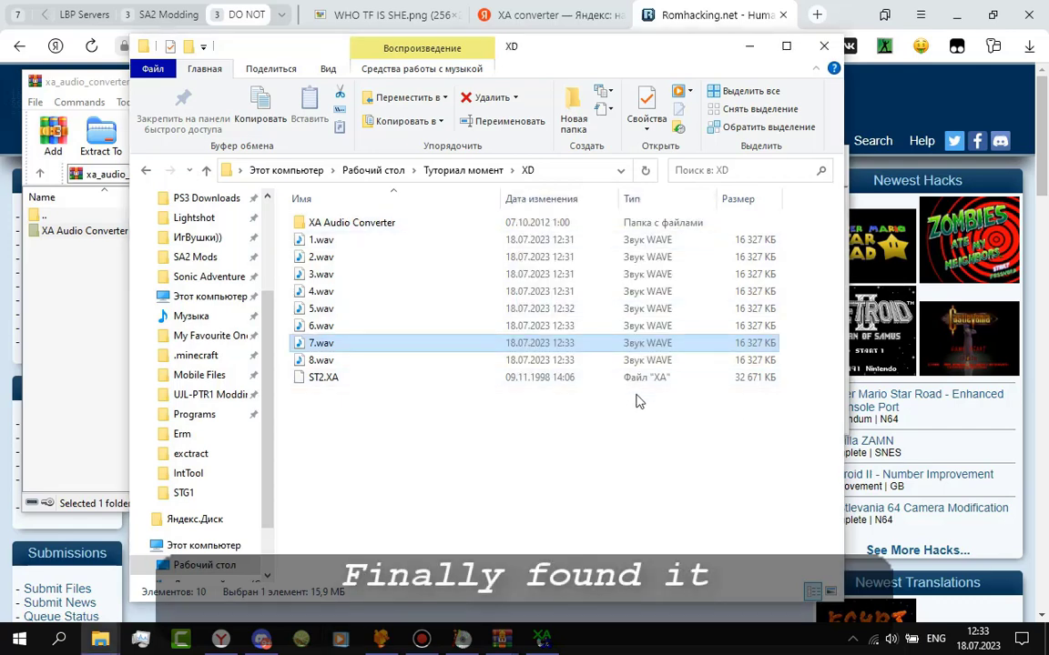
{"action": "key", "text": "super+d"}
{"action": "double_click", "coordinate": [146, 289]}
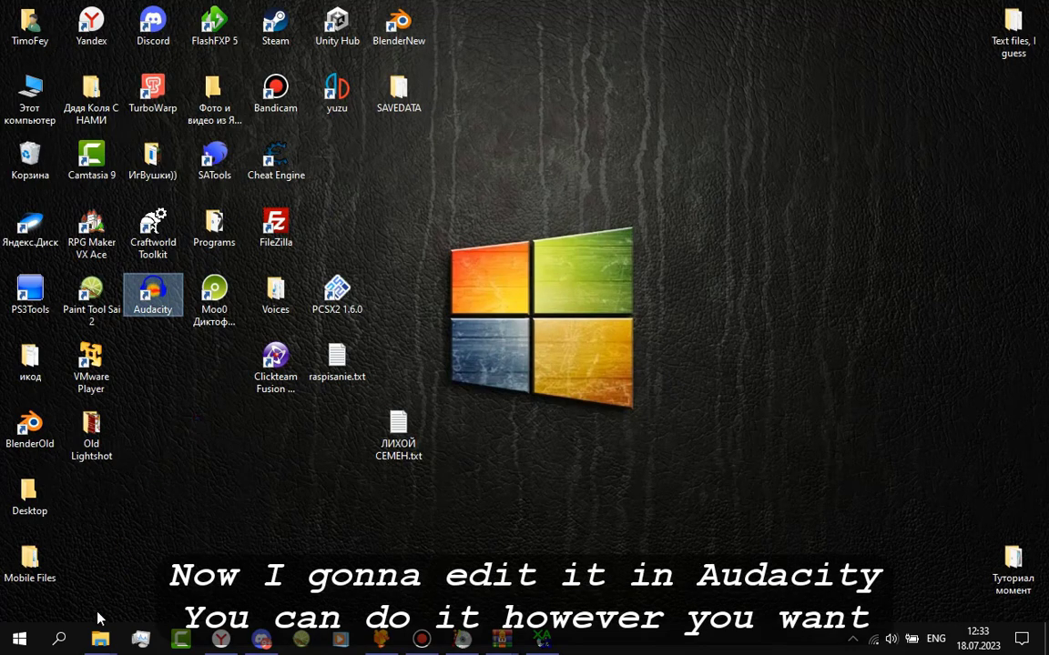
Play back the edited tracks in Audacity.
{"action": "mouse_move", "coordinate": [100, 640]}
{"action": "left_click", "coordinate": [81, 510]}
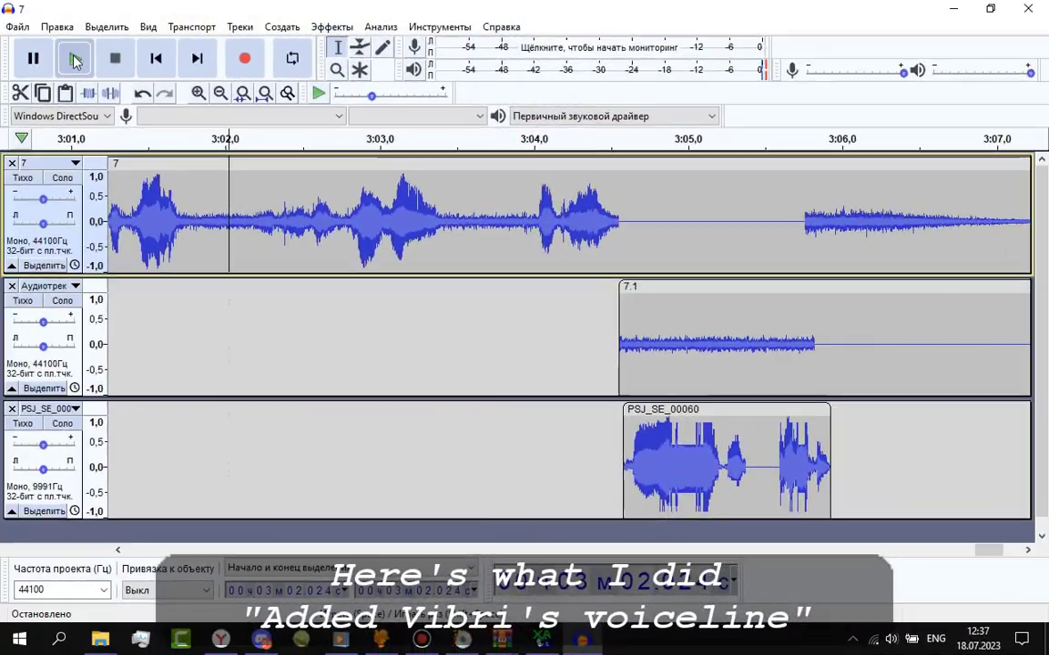
{"action": "left_click", "coordinate": [74, 60]}
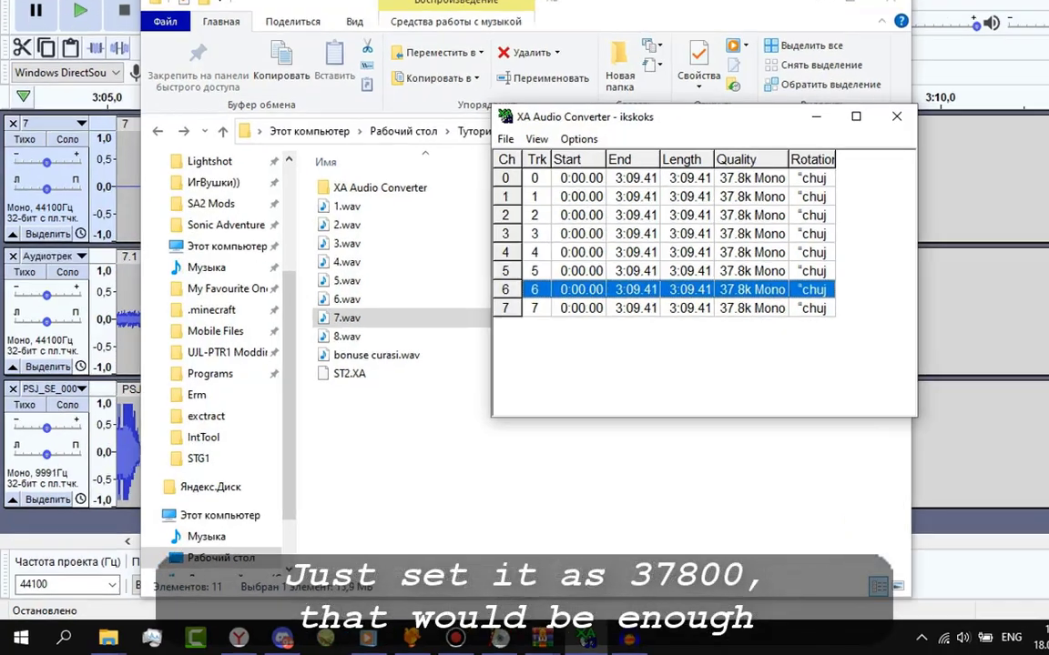
Change the project rate from 44100 to 37800 Hz.
{"action": "left_click", "coordinate": [177, 481]}
{"action": "double_click", "coordinate": [228, 390]}
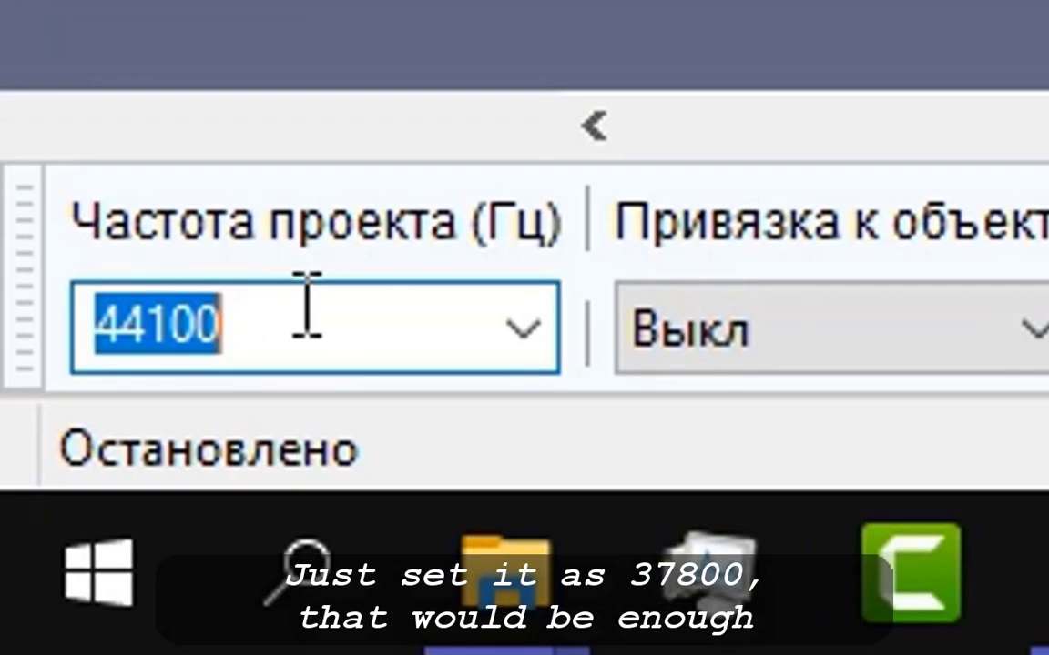
{"action": "type", "text": "3789"}
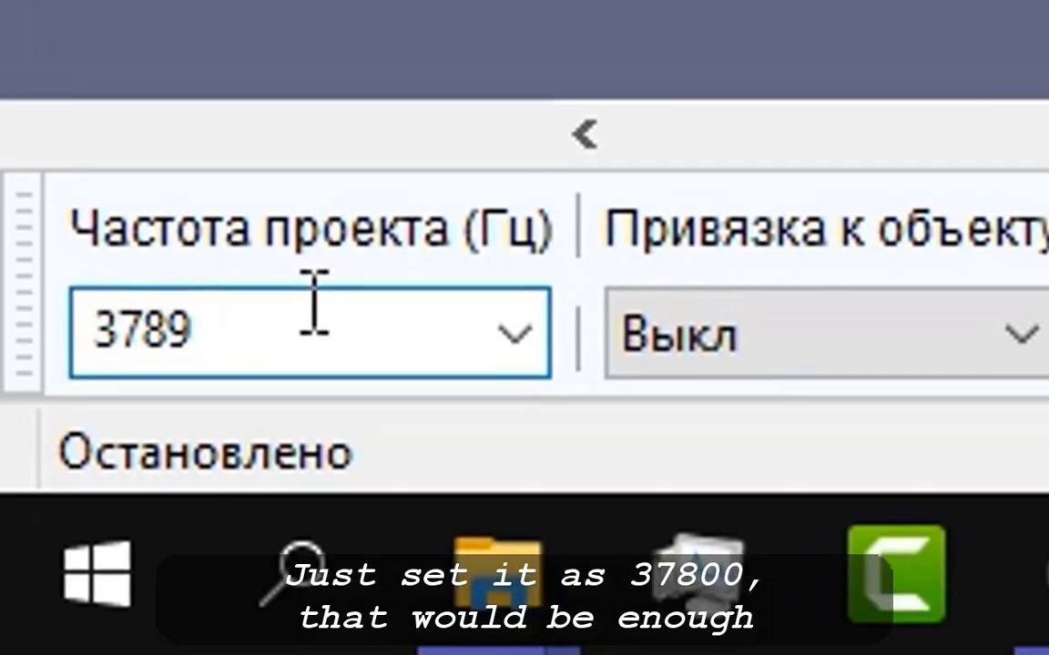
{"action": "key", "text": "BackSpace"}
{"action": "type", "text": "00"}
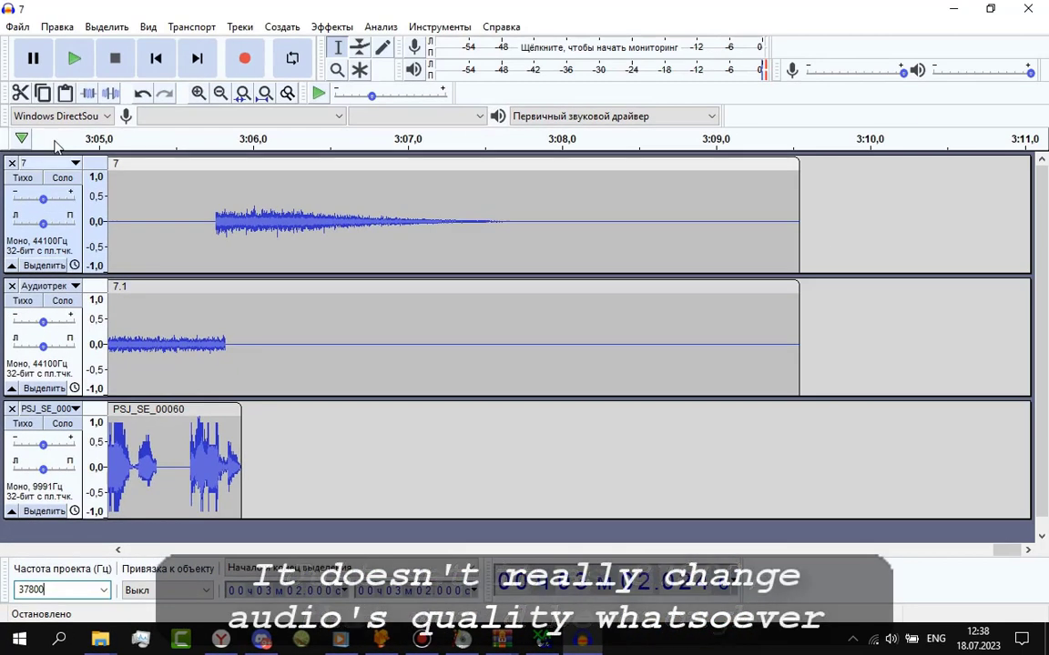
Play track 7 from around 3:02.6 to hear the edited ending.
{"action": "scroll", "coordinate": [900, 487], "scroll_direction": "left", "scroll_amount": 5}
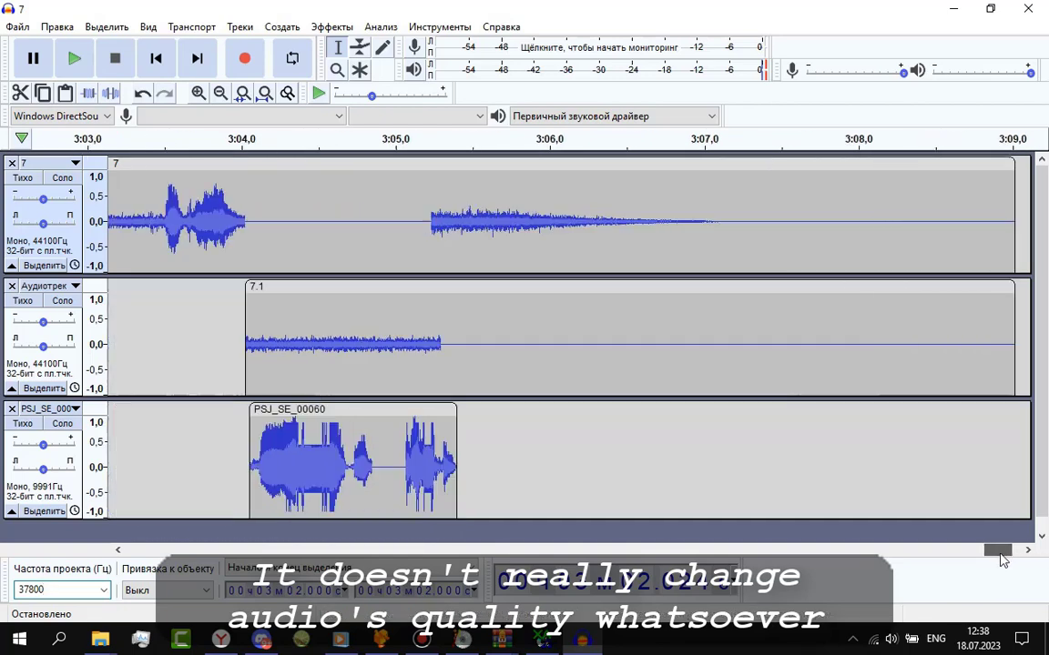
{"action": "left_click", "coordinate": [217, 200]}
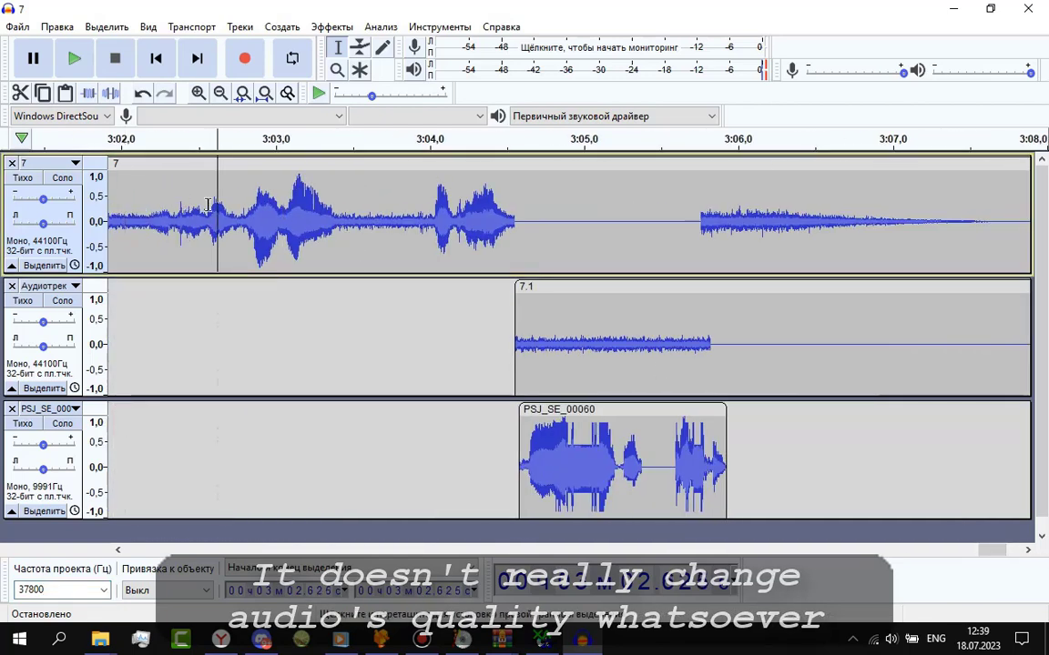
{"action": "left_click", "coordinate": [74, 59]}
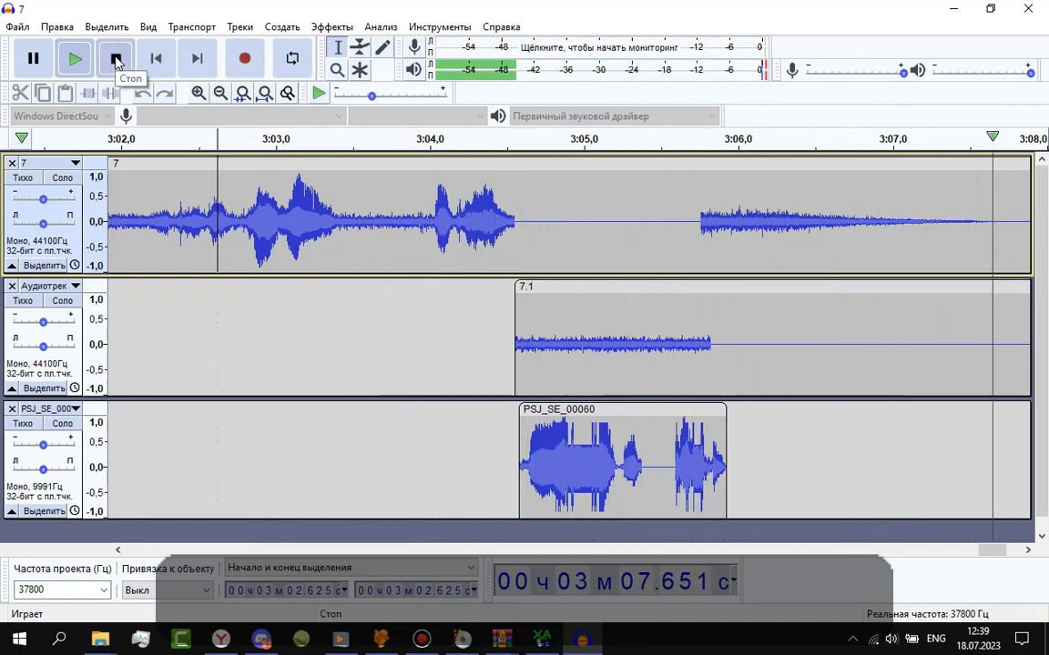
Export the mix as mono 'bonuse curasi.wav', overwriting the existing file.
{"action": "left_click", "coordinate": [115, 61]}
{"action": "left_click", "coordinate": [17, 27]}
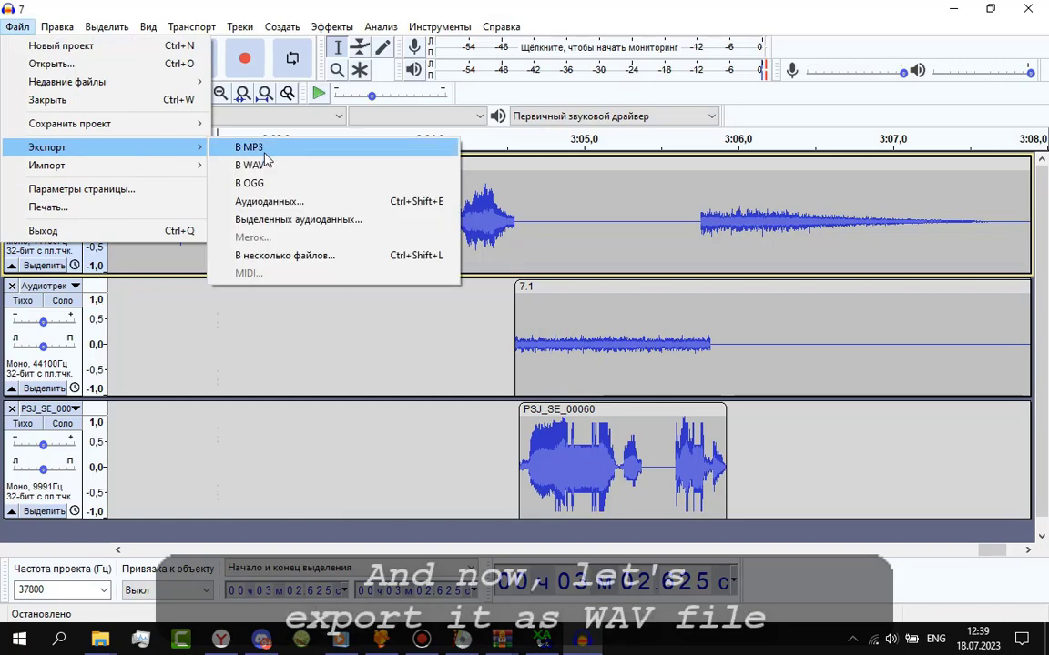
{"action": "left_click", "coordinate": [273, 164]}
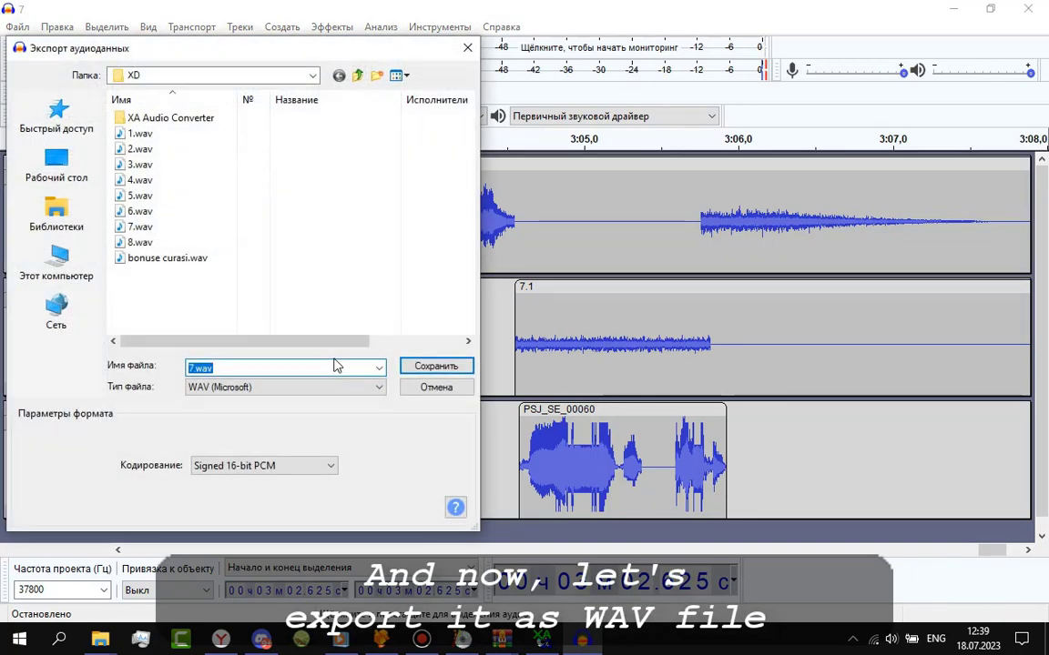
{"action": "key", "text": "Return"}
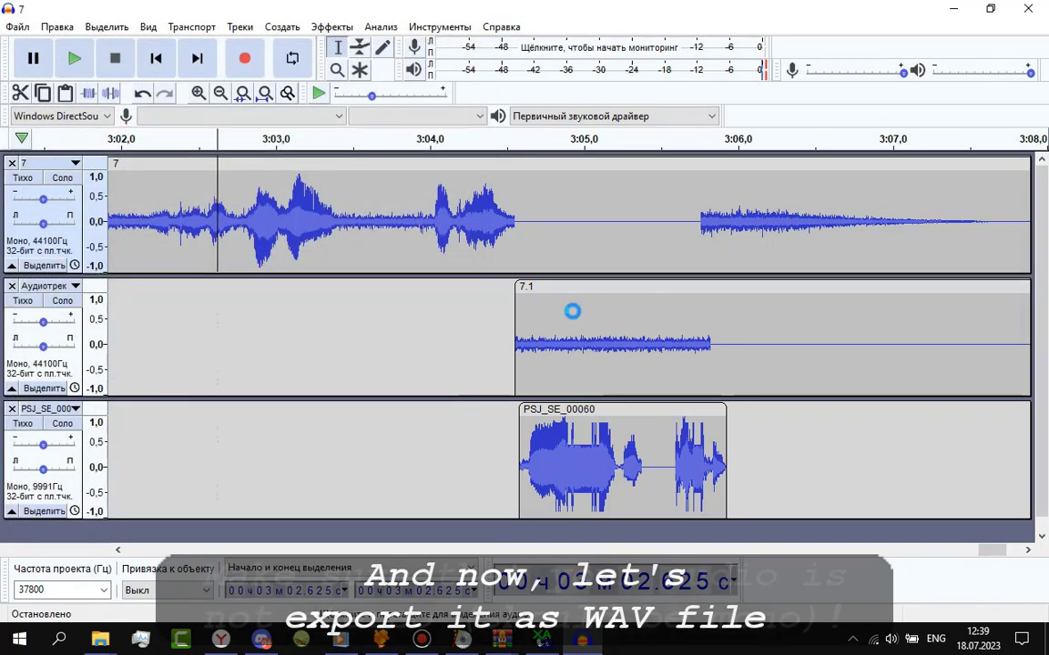
{"action": "left_click", "coordinate": [645, 319]}
{"action": "left_click", "coordinate": [571, 347]}
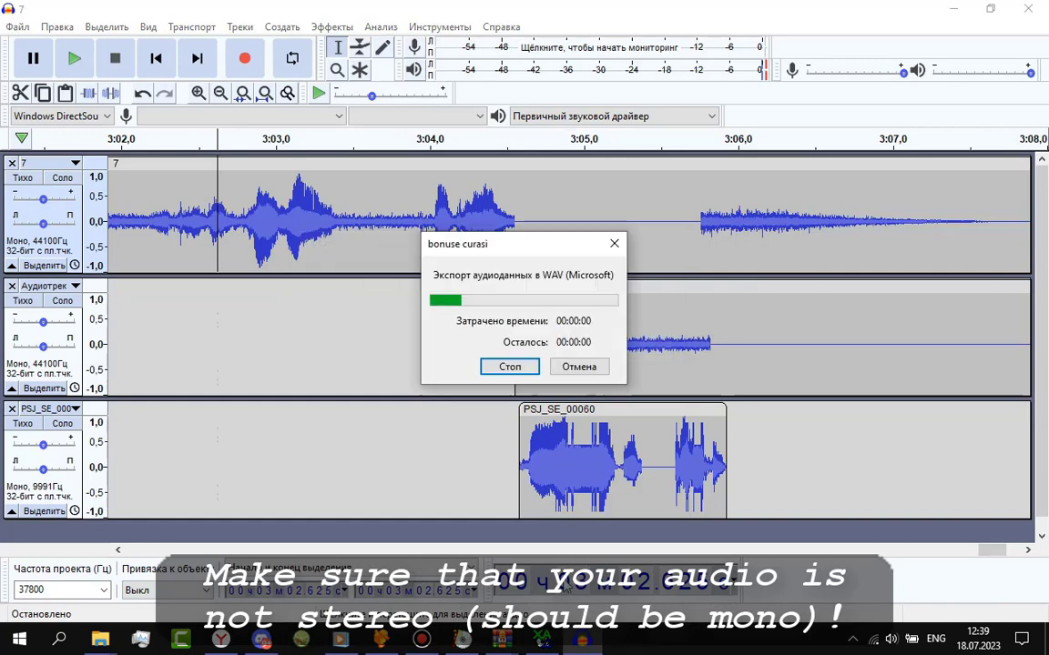
{"action": "mouse_move", "coordinate": [544, 645]}
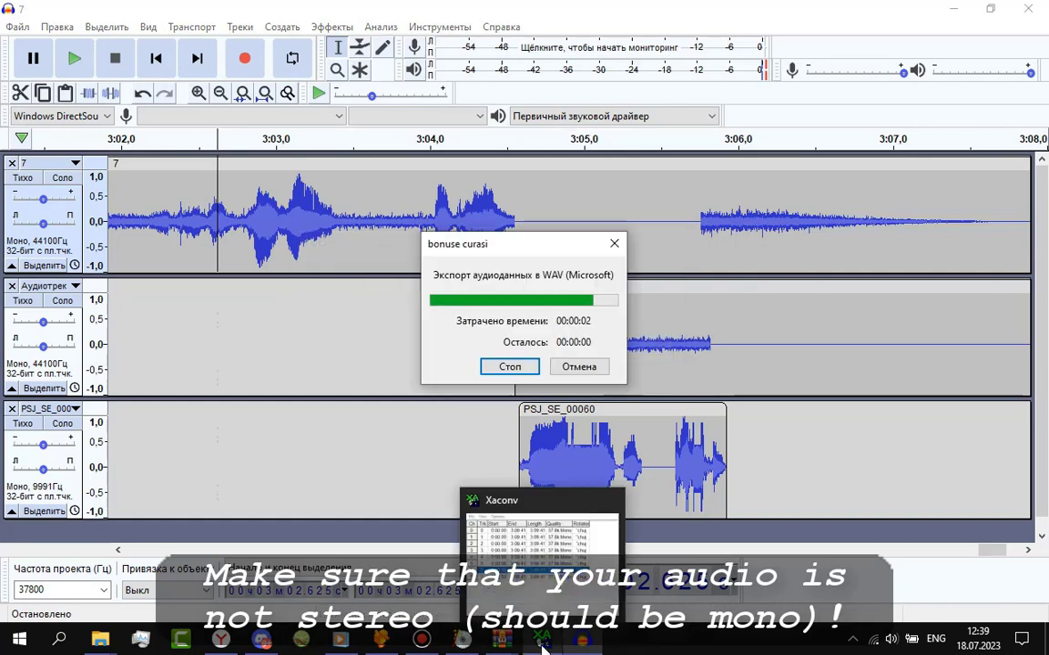
Replace track 6 in XA Audio Converter with bonuse curasi.wav.
{"action": "left_click", "coordinate": [543, 644]}
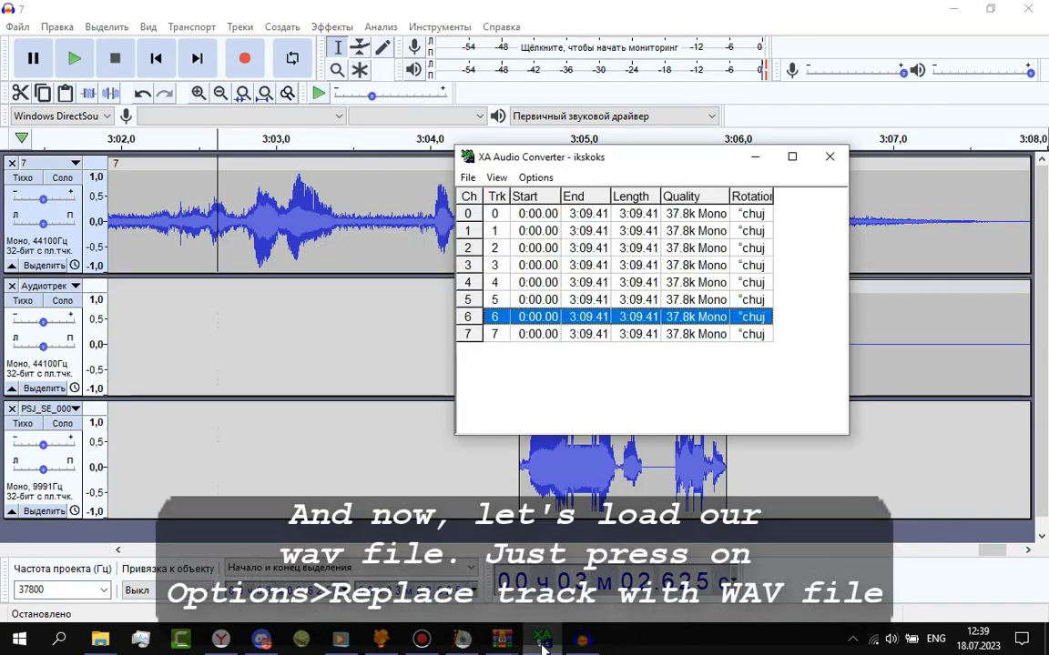
{"action": "left_click", "coordinate": [536, 178]}
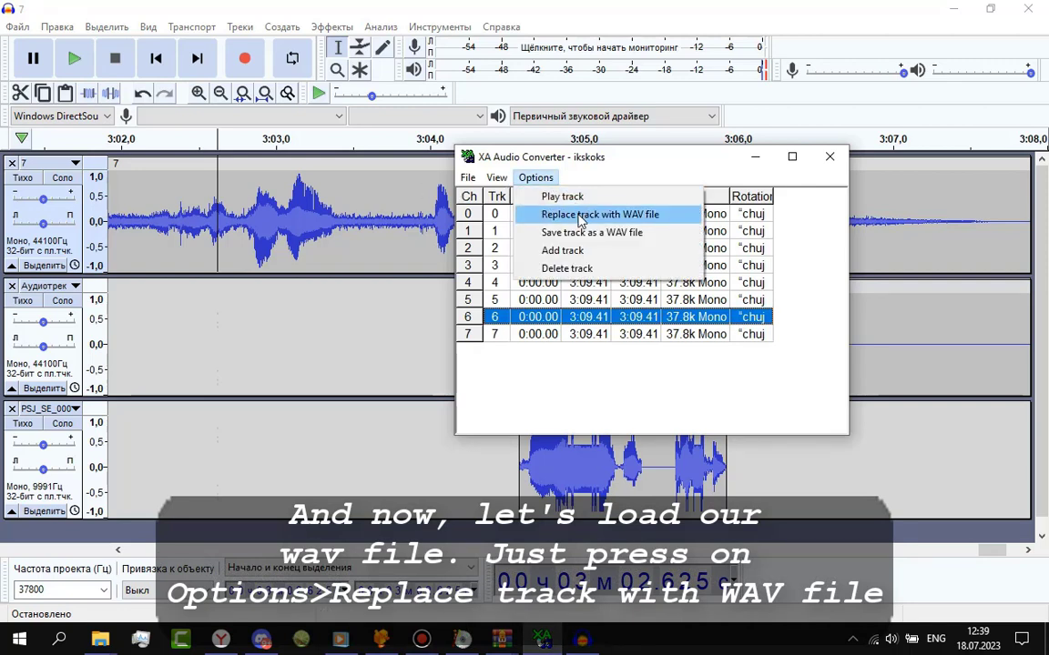
{"action": "left_click", "coordinate": [576, 214]}
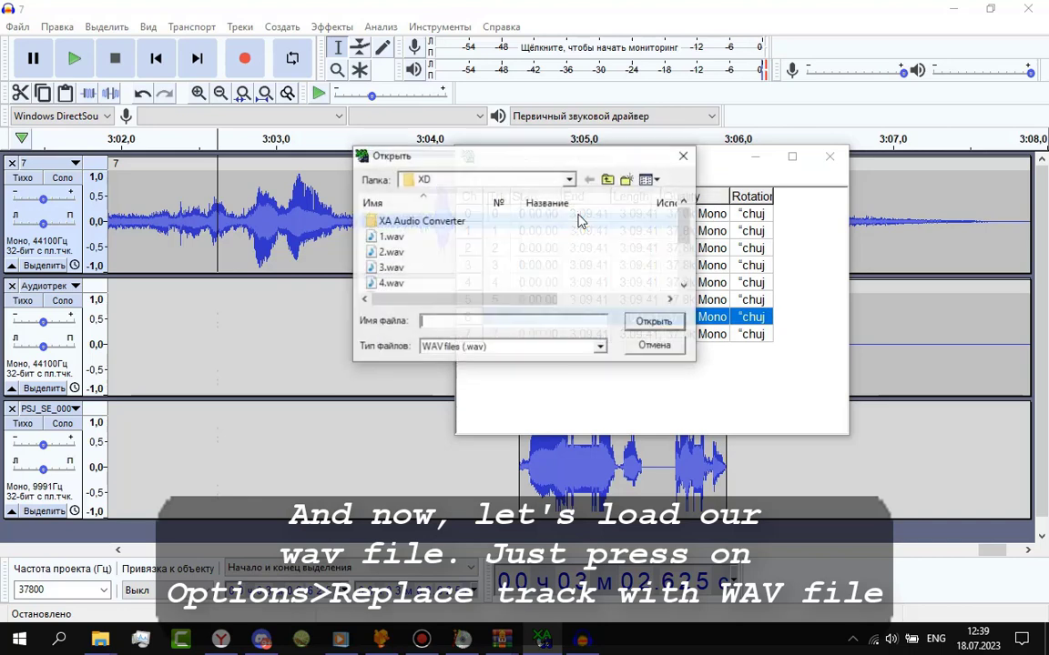
{"action": "scroll", "coordinate": [459, 295], "scroll_direction": "down", "scroll_amount": 2}
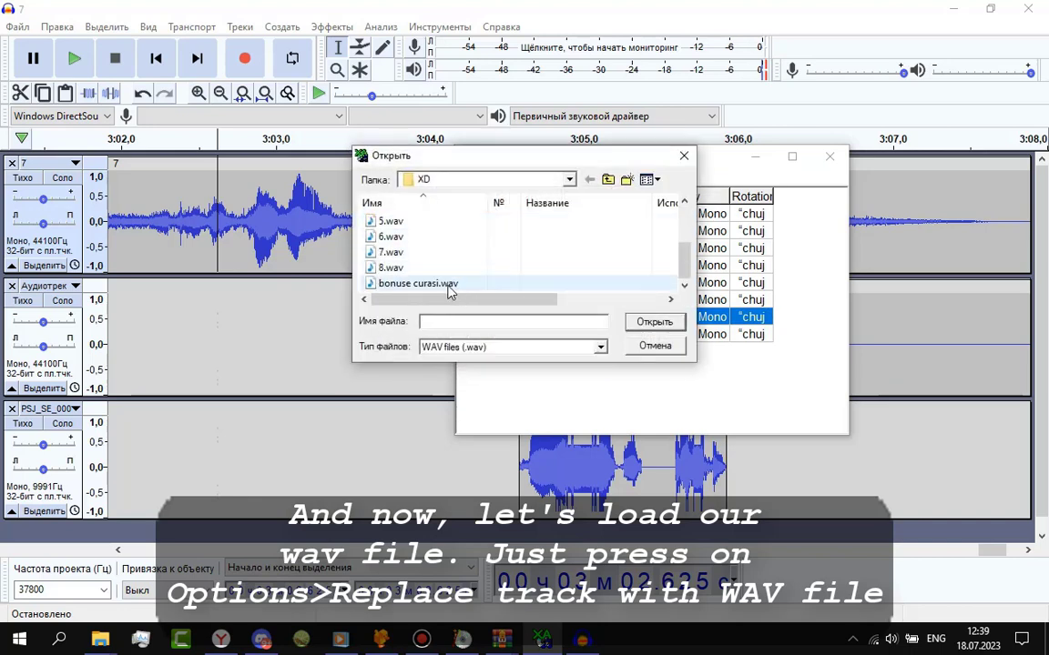
{"action": "left_click", "coordinate": [425, 284]}
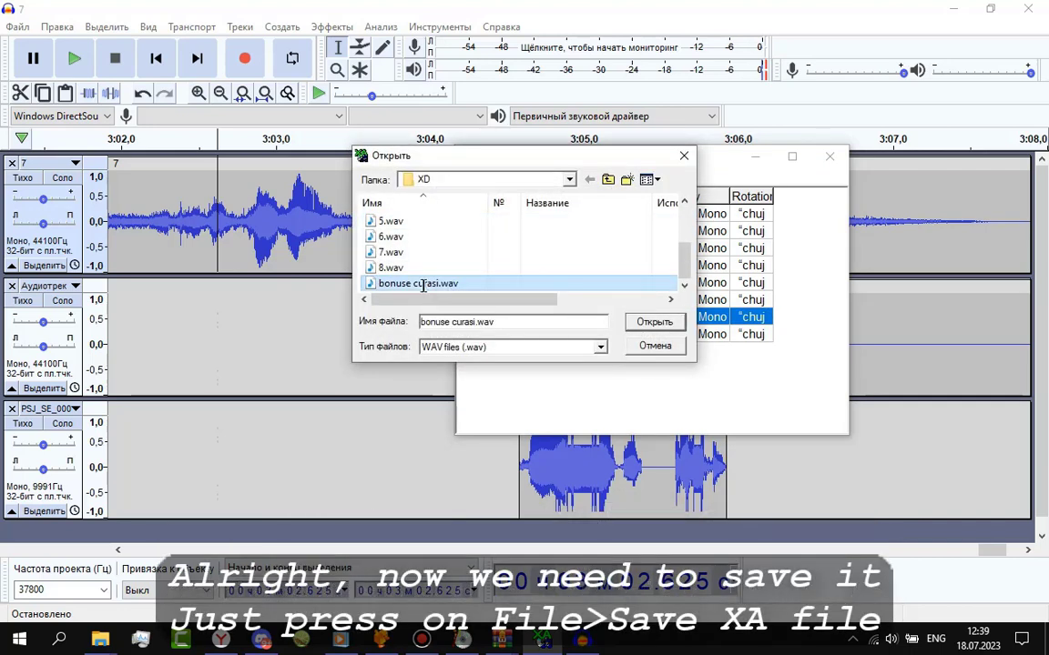
{"action": "double_click", "coordinate": [424, 288]}
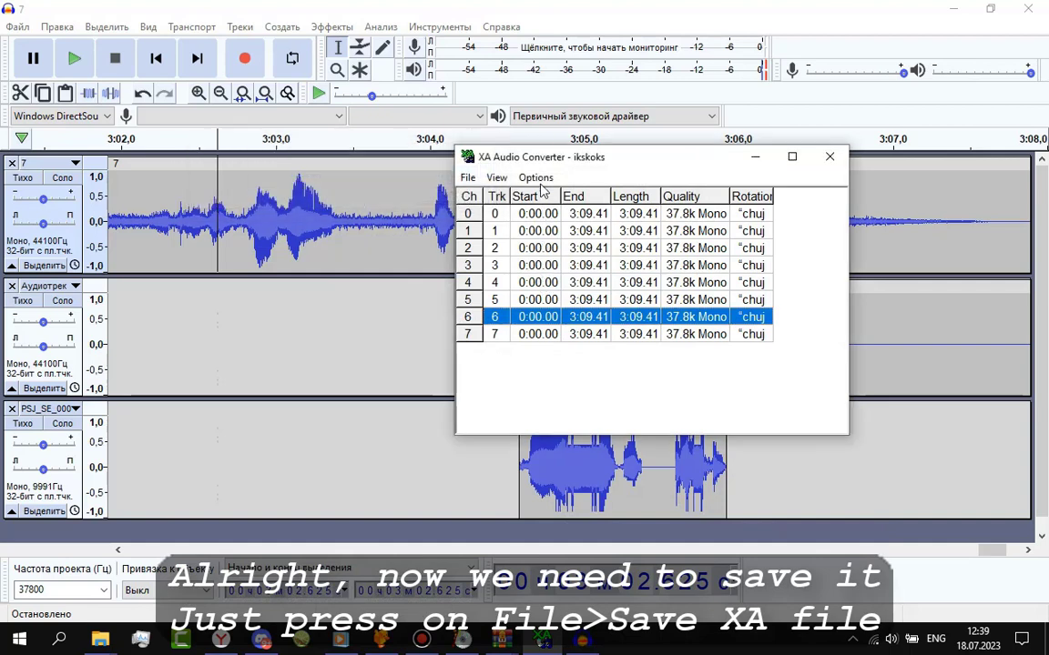
Save the converted XA file as ST2NO.XA in XD.
{"action": "left_click_drag", "start_coordinate": [544, 167], "coordinate": [421, 214]}
{"action": "left_click", "coordinate": [346, 225]}
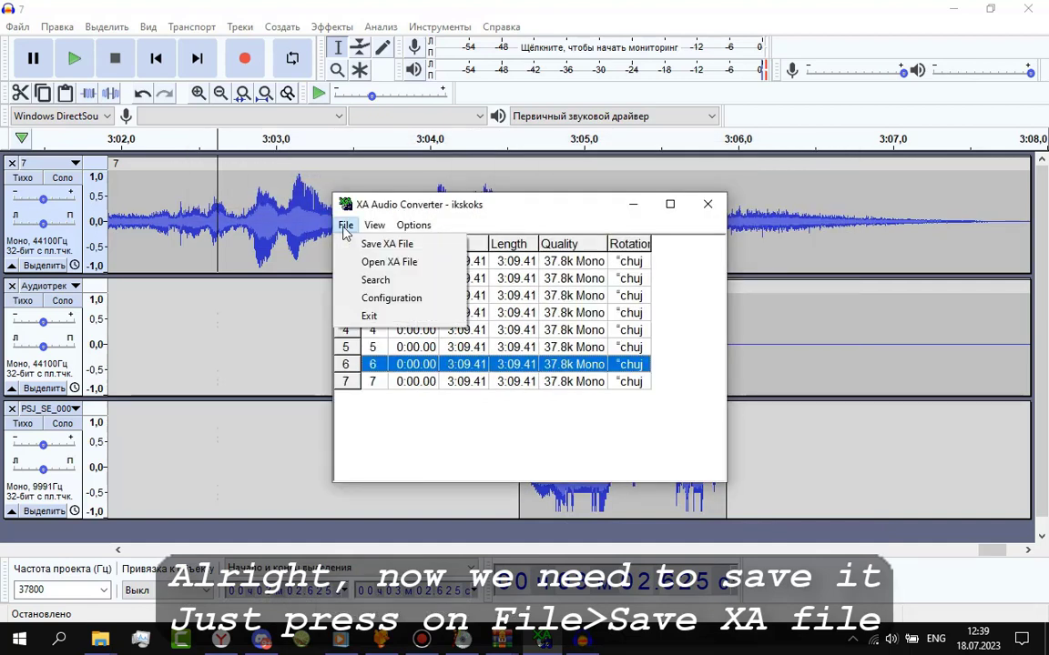
{"action": "left_click", "coordinate": [364, 248]}
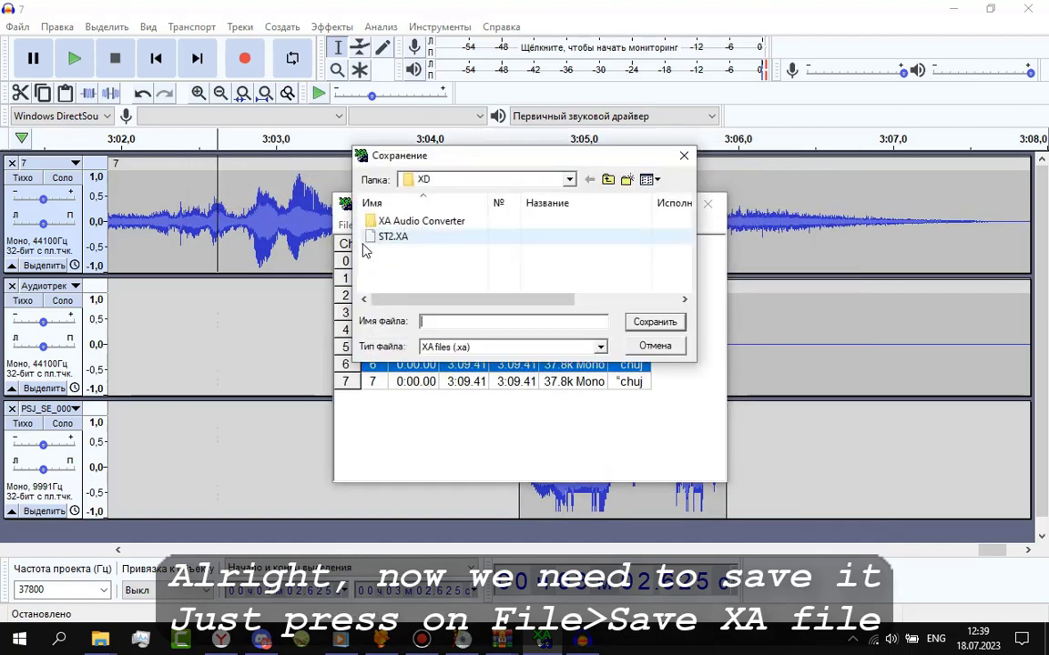
{"action": "left_click", "coordinate": [405, 238]}
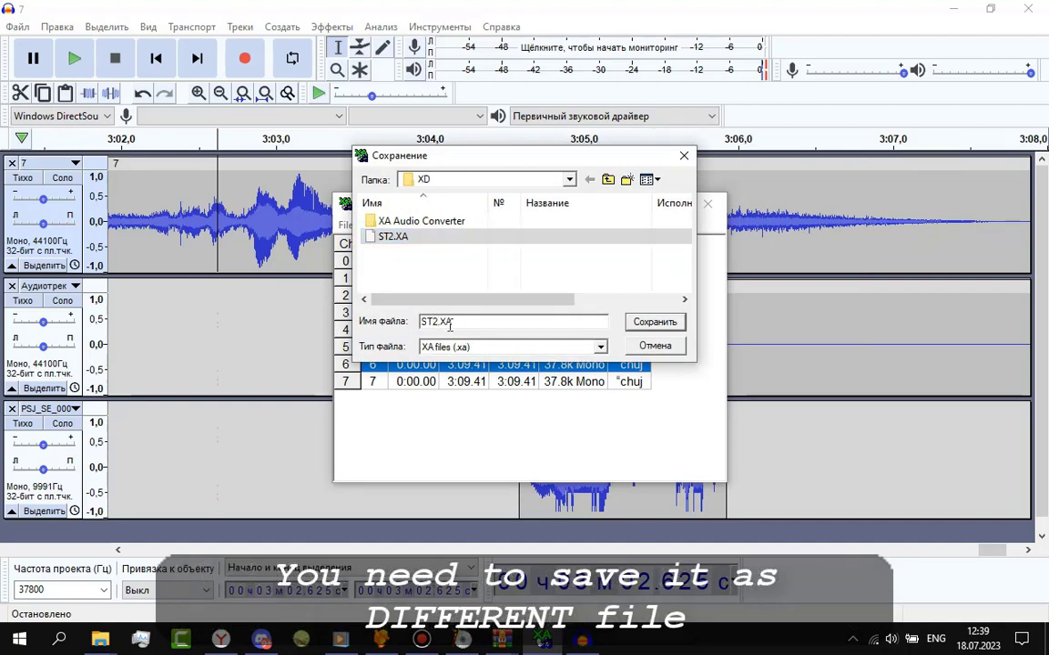
{"action": "key", "text": "Return"}
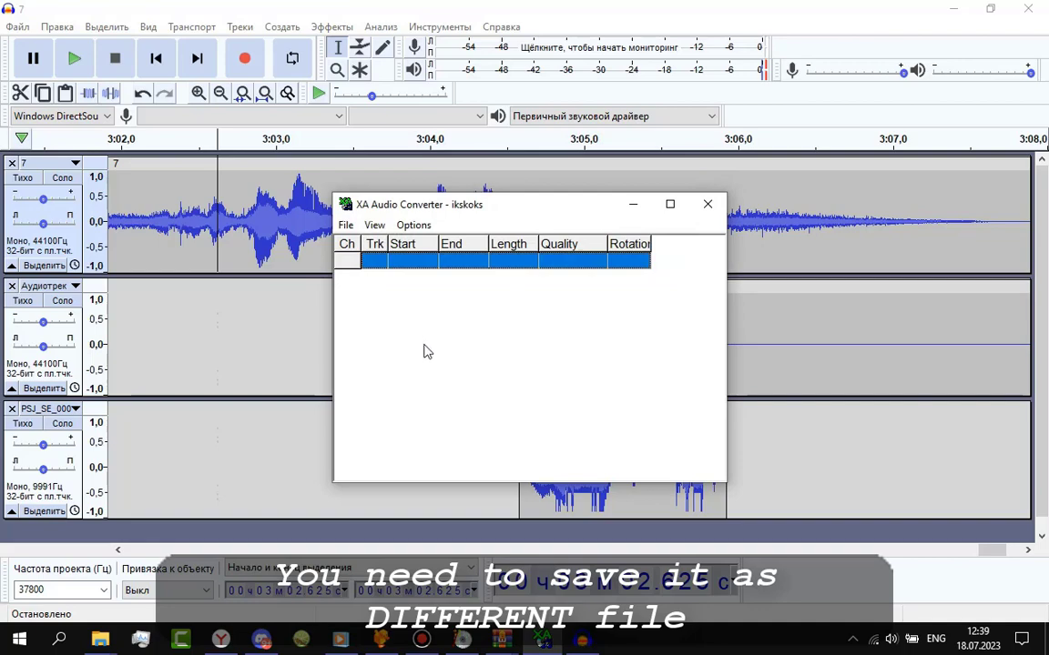
{"action": "left_click", "coordinate": [100, 640]}
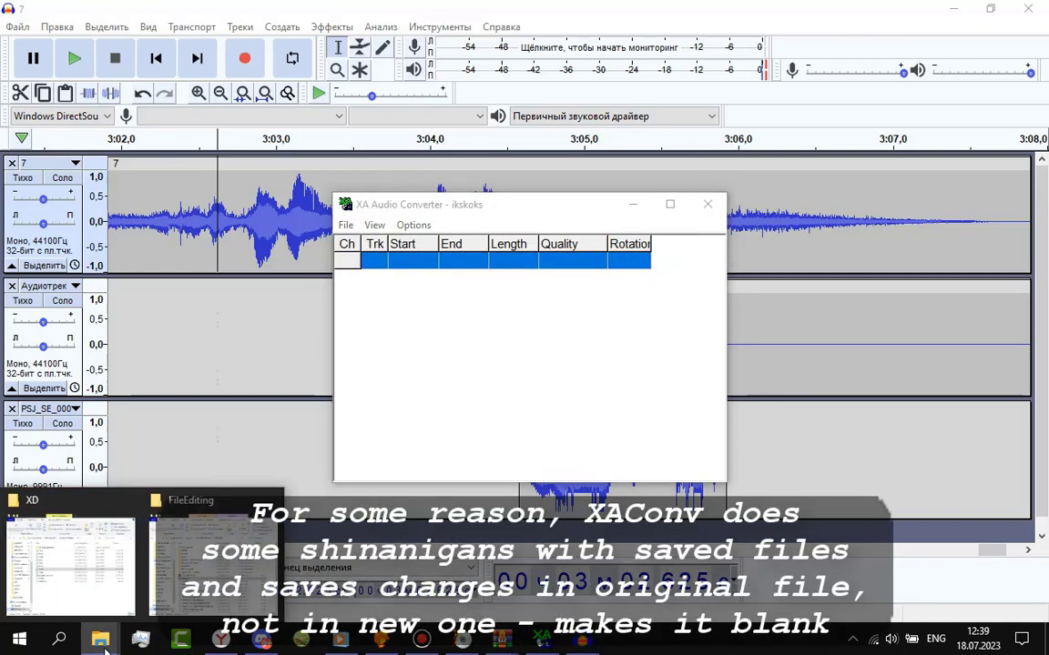
Bring up the XD folder and select ST2.XA alongside ST2NO.XA.
{"action": "left_click", "coordinate": [141, 580]}
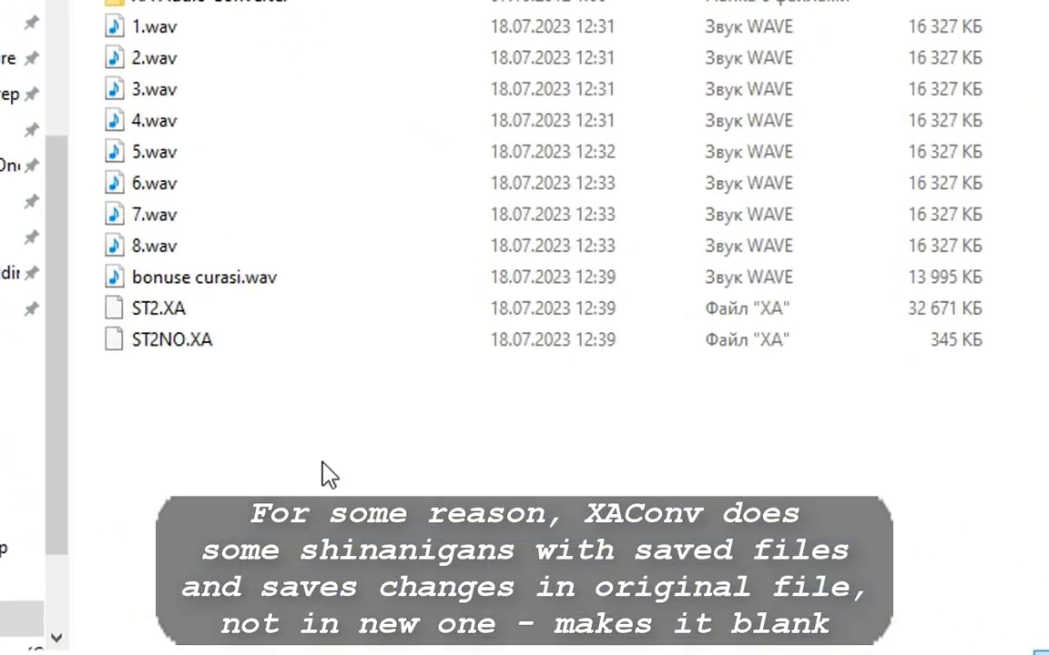
{"action": "left_click", "coordinate": [143, 304]}
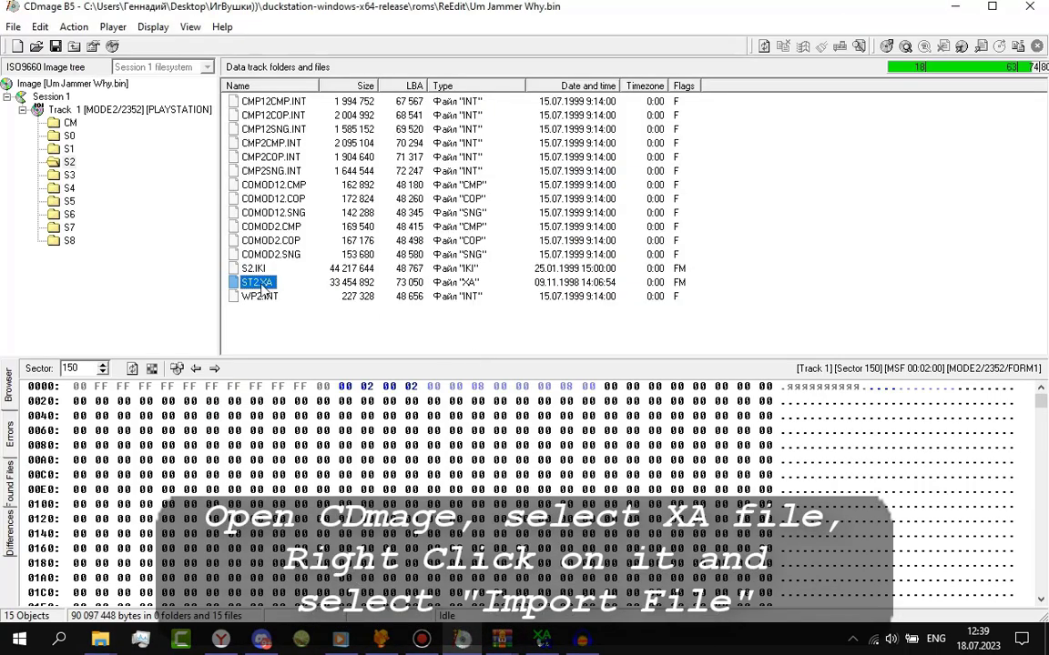
Import the newly converted ST2.XA from the XD folder over the image's ST2.XA, then close the image.
{"action": "right_click", "coordinate": [262, 286]}
{"action": "left_click", "coordinate": [305, 402]}
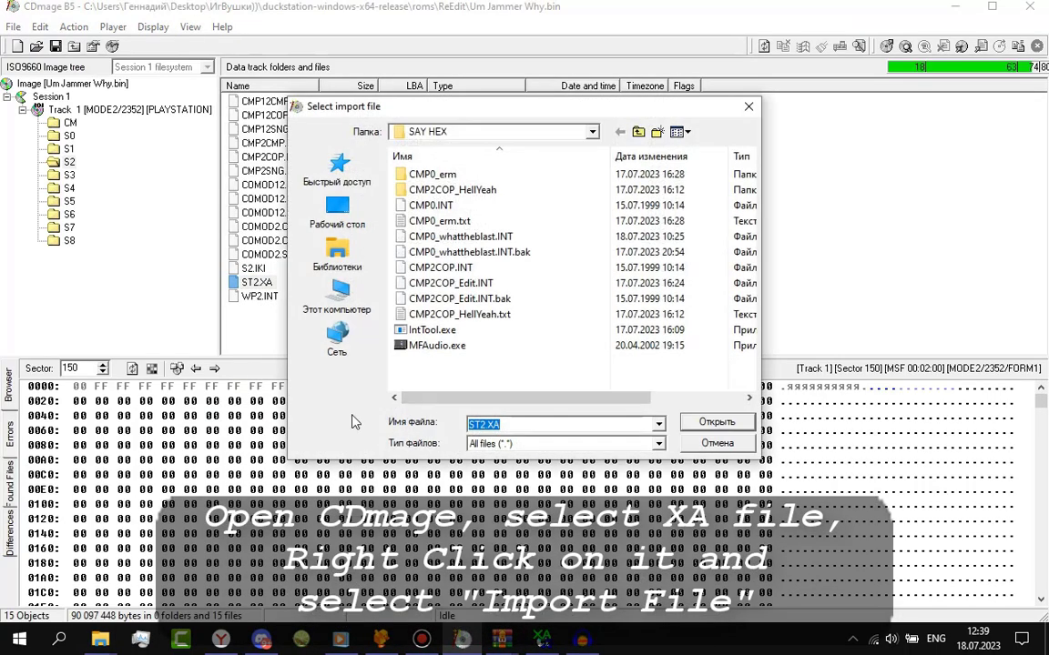
{"action": "left_click", "coordinate": [100, 639]}
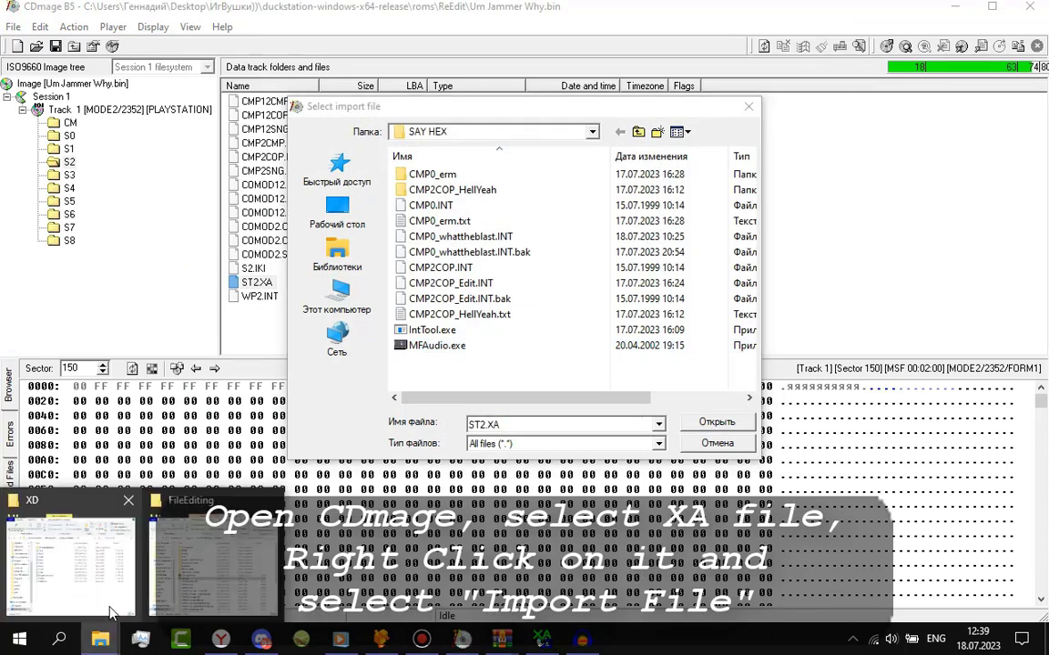
{"action": "left_click", "coordinate": [130, 587]}
{"action": "left_click", "coordinate": [575, 153]}
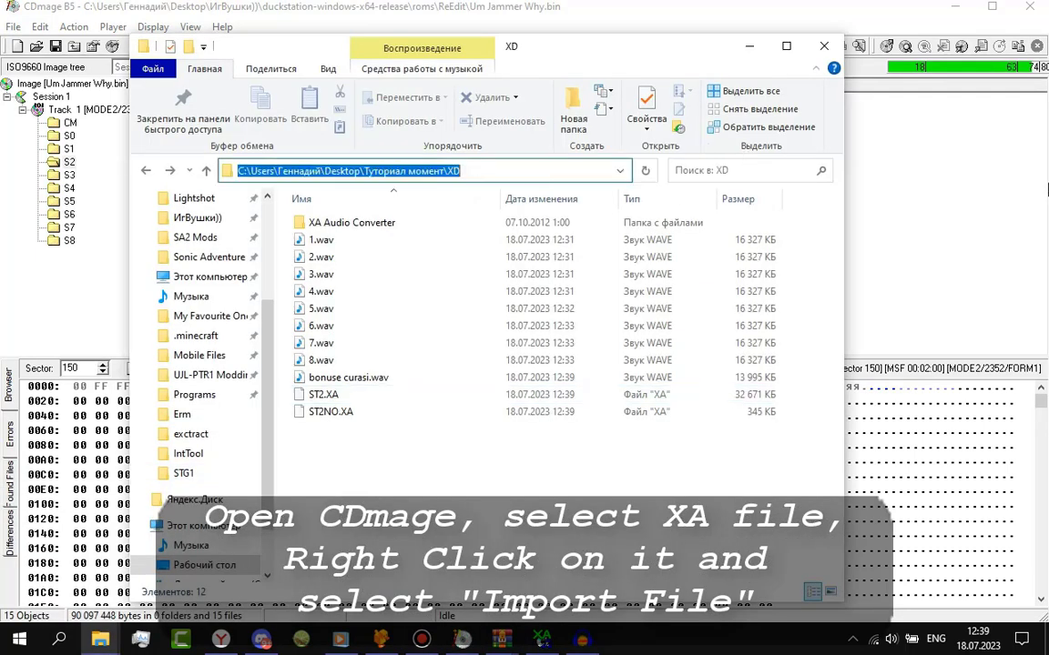
{"action": "left_click", "coordinate": [565, 424]}
{"action": "key", "text": "Return"}
{"action": "double_click", "coordinate": [422, 293]}
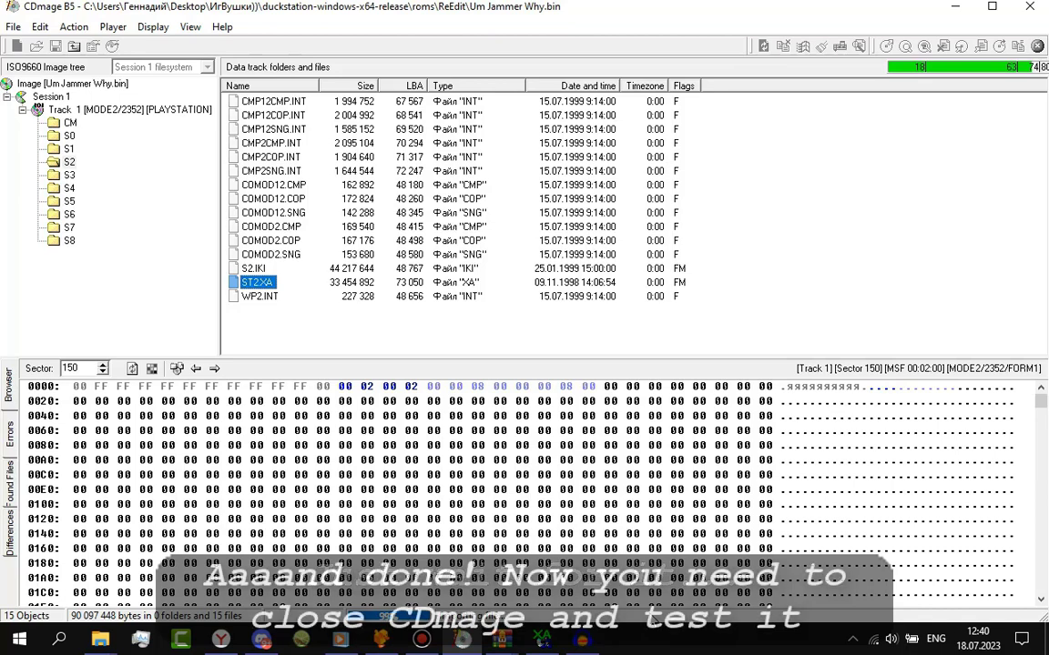
{"action": "left_click", "coordinate": [523, 358]}
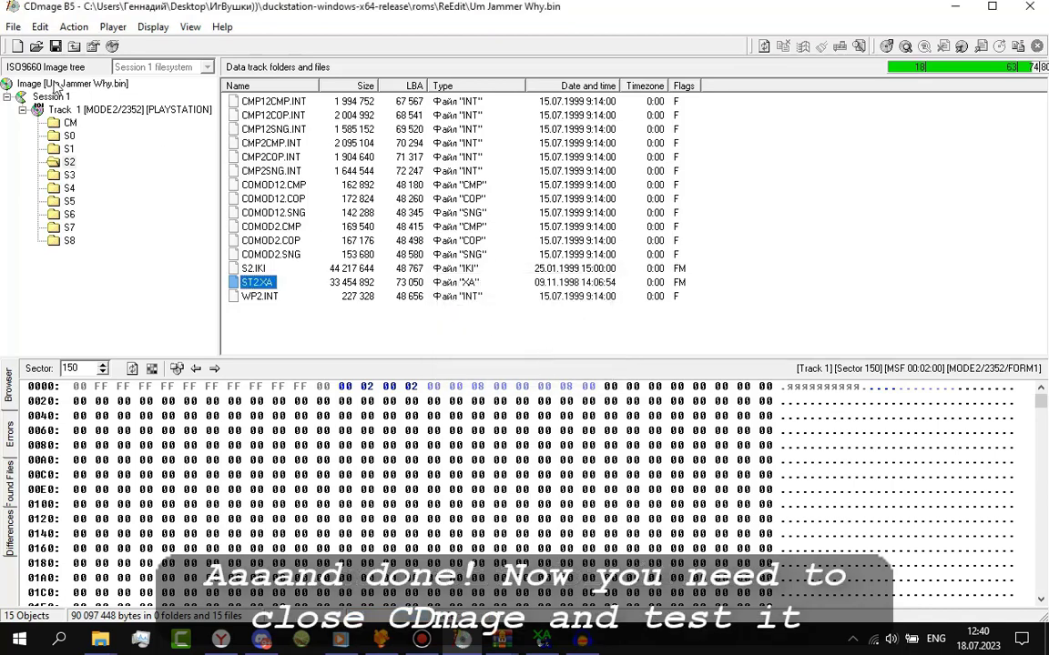
{"action": "left_click", "coordinate": [18, 45]}
Launch Um Jammer Lammy (USA) from DuckStation's game list and fast-forward through the menus.
{"action": "left_click", "coordinate": [378, 640]}
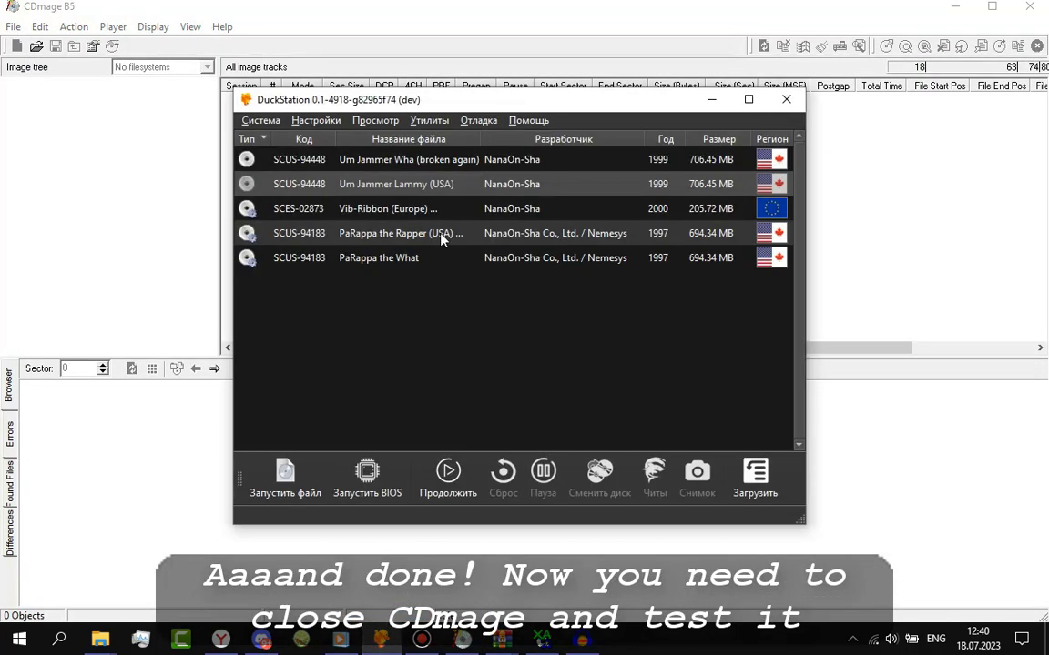
{"action": "double_click", "coordinate": [443, 187]}
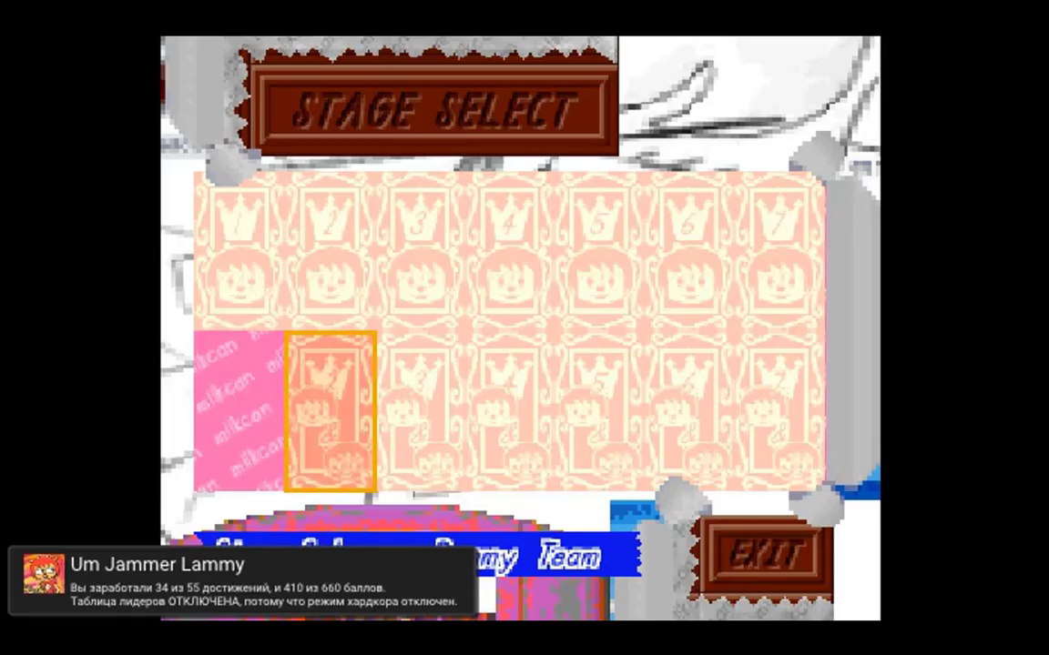
{"action": "key", "text": "Tab"}
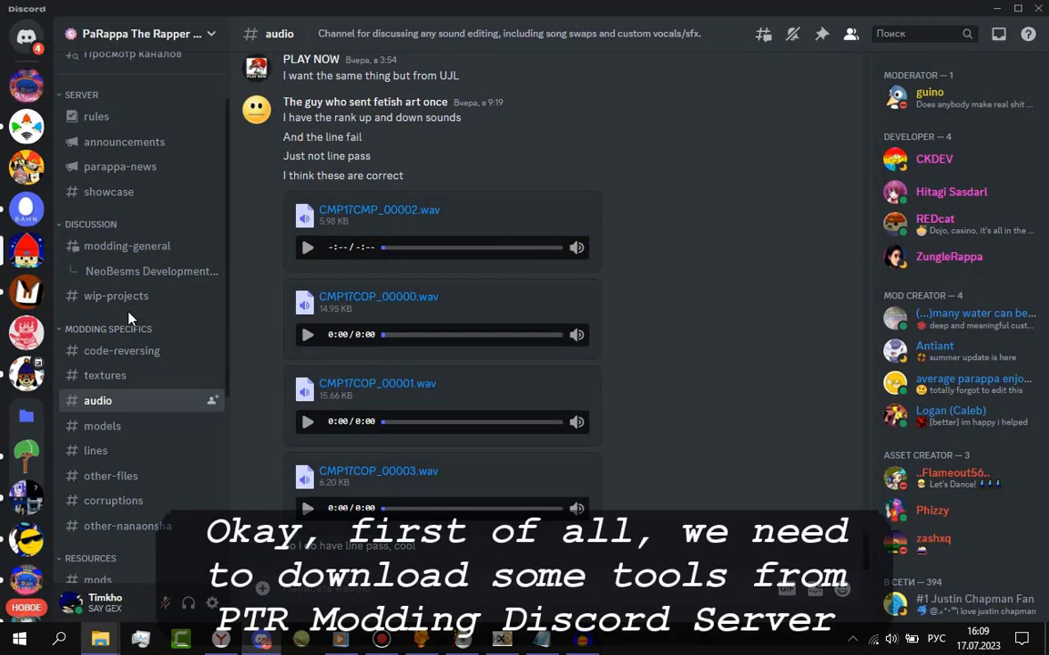
Open Discord's #tools channel to get IntTool.
{"action": "scroll", "coordinate": [128, 318], "scroll_direction": "down", "scroll_amount": 5}
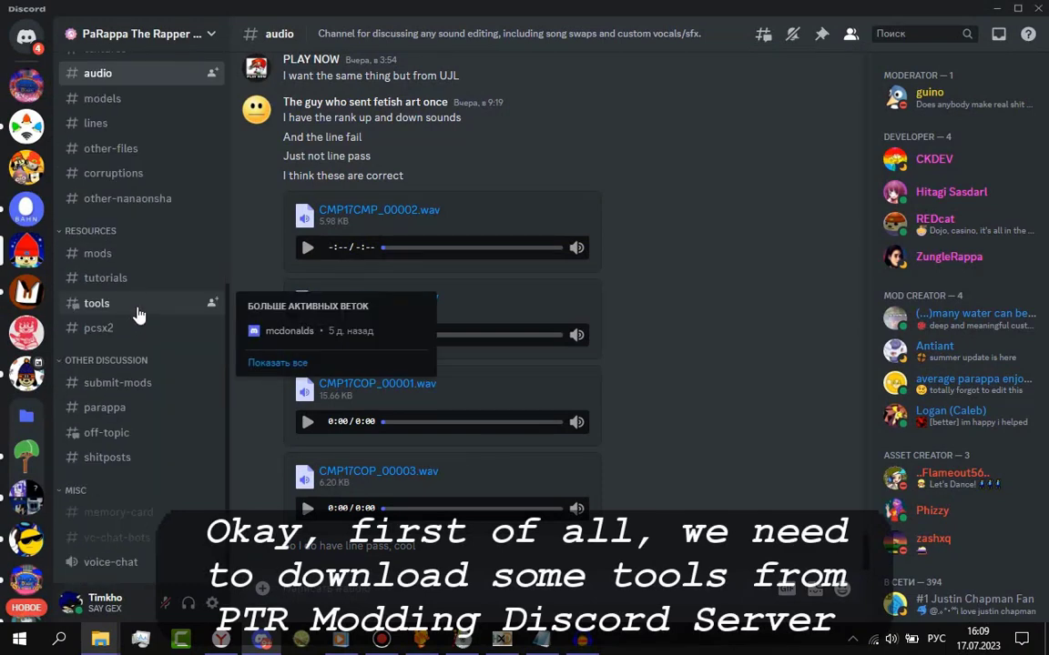
{"action": "left_click", "coordinate": [120, 307]}
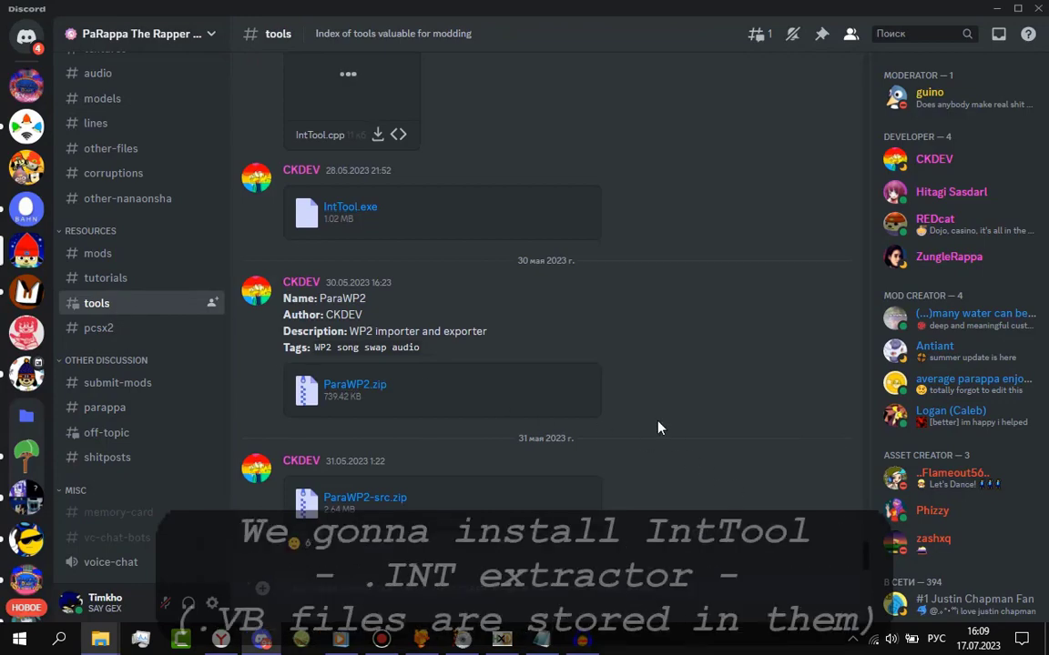
{"action": "scroll", "coordinate": [590, 378], "scroll_direction": "up", "scroll_amount": 3}
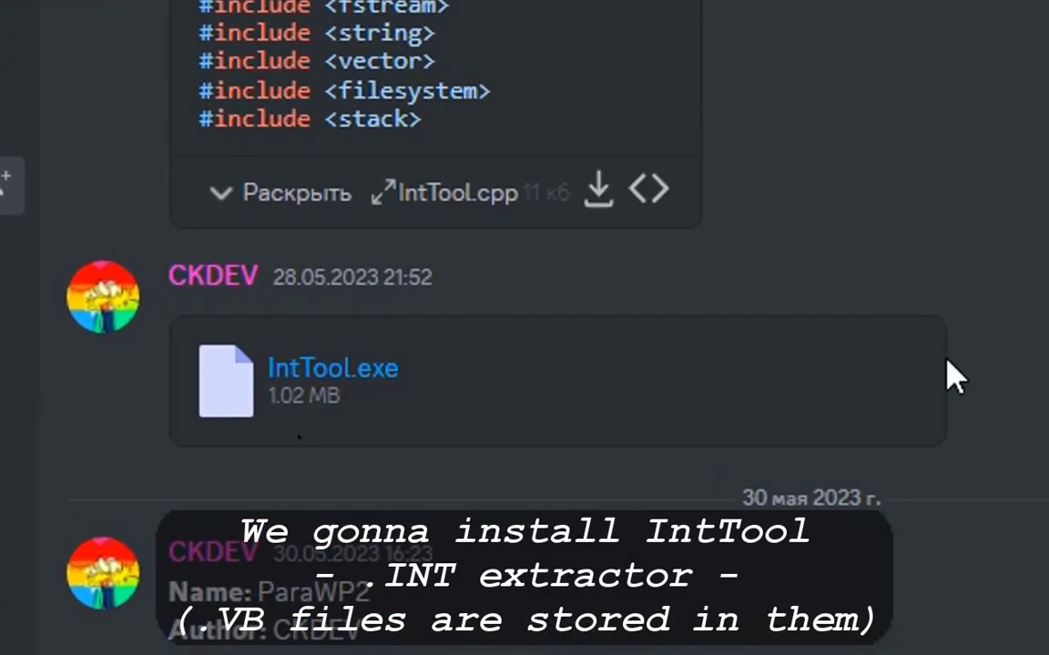
{"action": "mouse_move", "coordinate": [928, 337]}
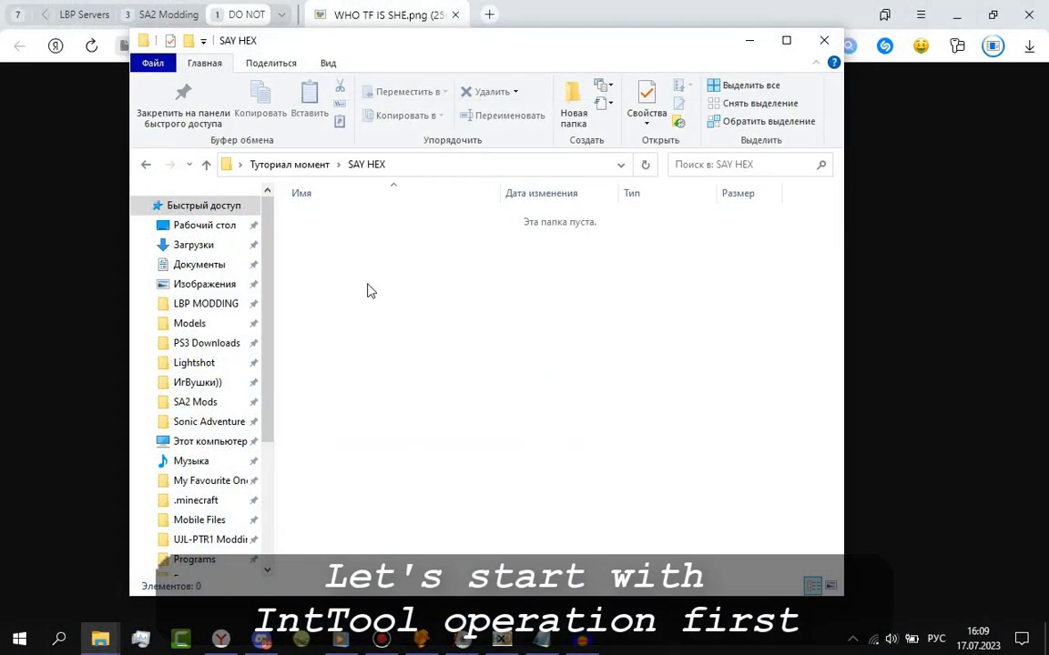
Drag the downloaded IntTool from the browser into the SAY HEX folder and rename it IntTool.exe.
{"action": "left_click_drag", "start_coordinate": [1040, 50], "coordinate": [994, 43]}
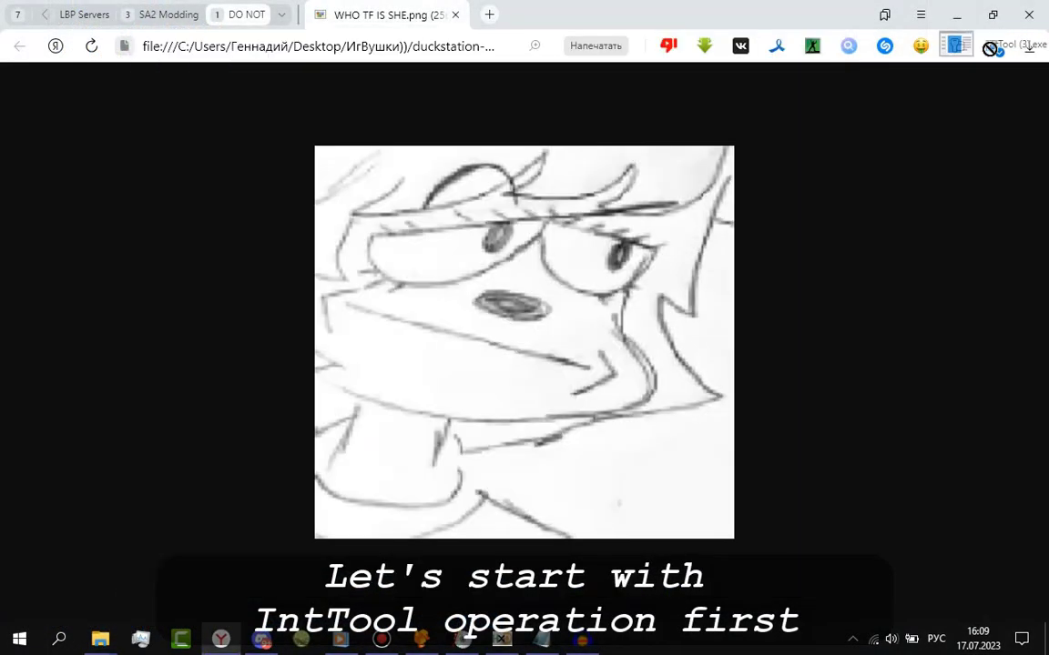
{"action": "left_click_drag", "start_coordinate": [127, 648], "coordinate": [202, 568]}
{"action": "key", "text": "F2"}
{"action": "type", "text": "IntTool"}
{"action": "key", "text": "Return"}
Reopen the recent Um Jammer Why.bin image and browse the stage INT files in its S2 folder.
{"action": "left_click", "coordinate": [261, 639]}
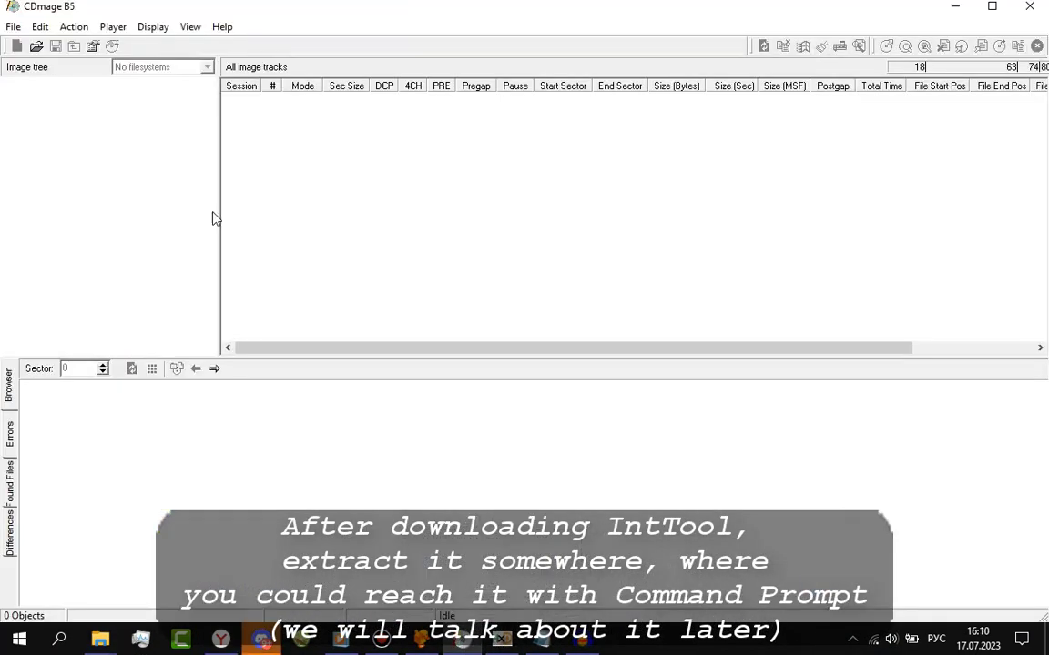
{"action": "left_click", "coordinate": [20, 24]}
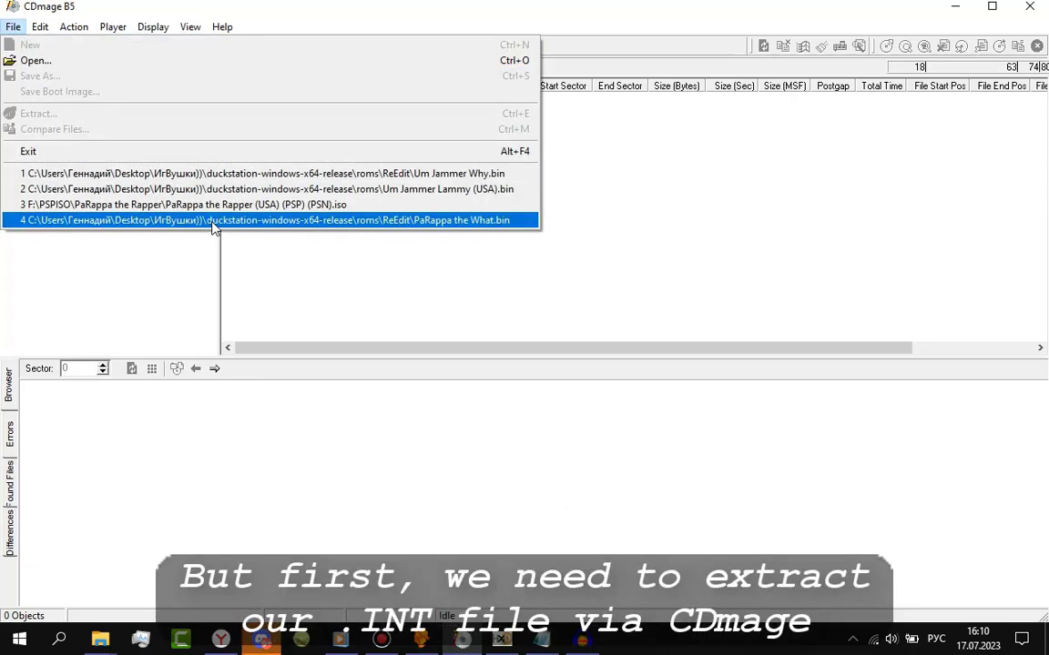
{"action": "left_click", "coordinate": [337, 173]}
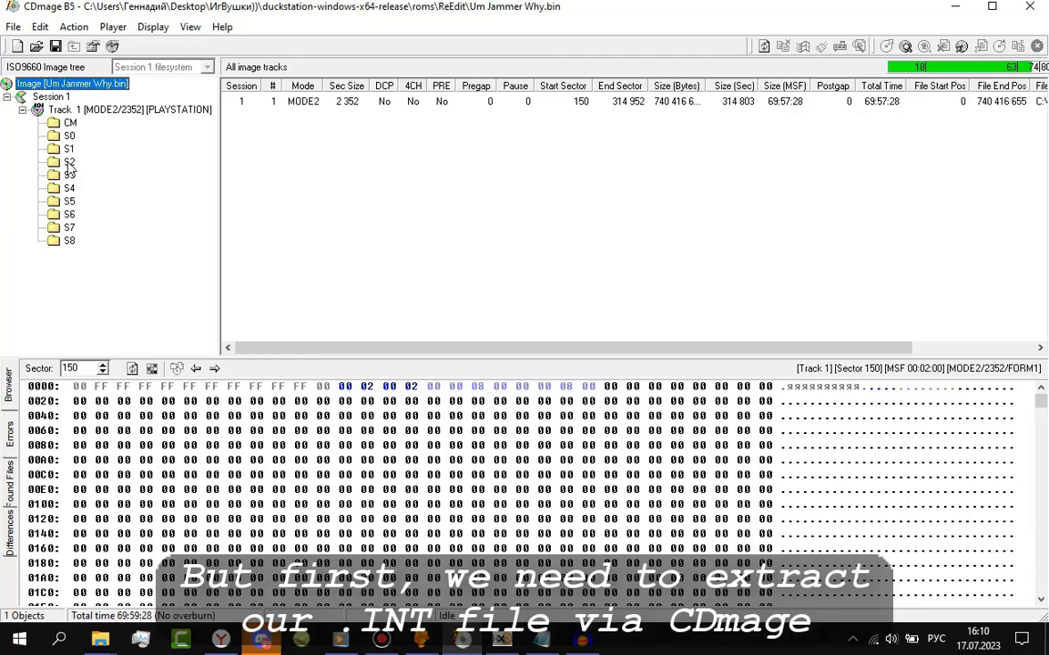
{"action": "left_click", "coordinate": [69, 162]}
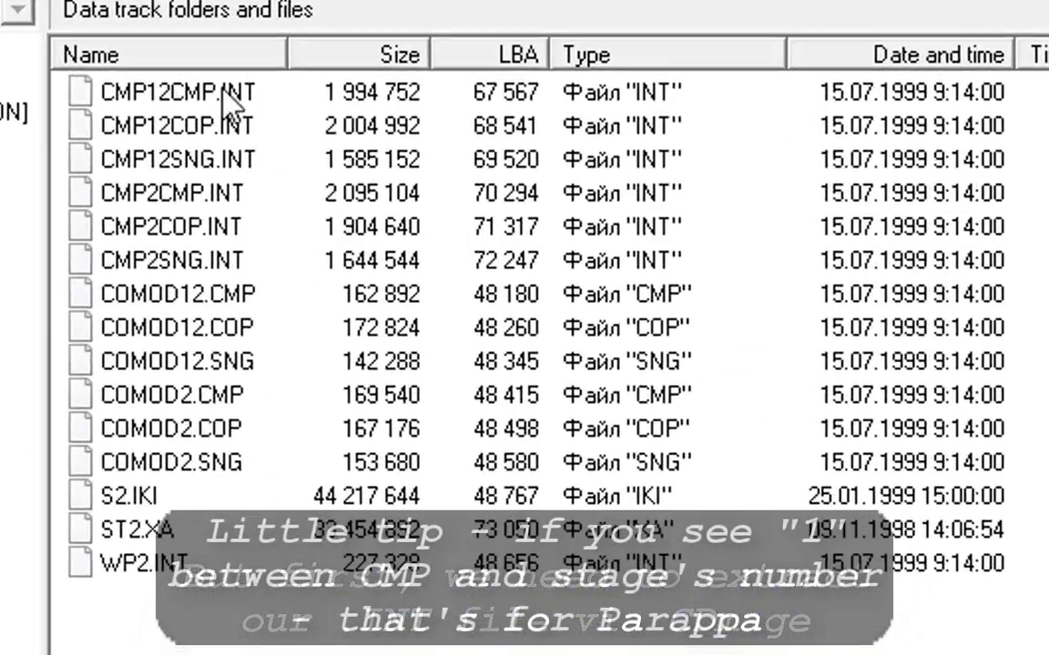
{"action": "left_click", "coordinate": [290, 105]}
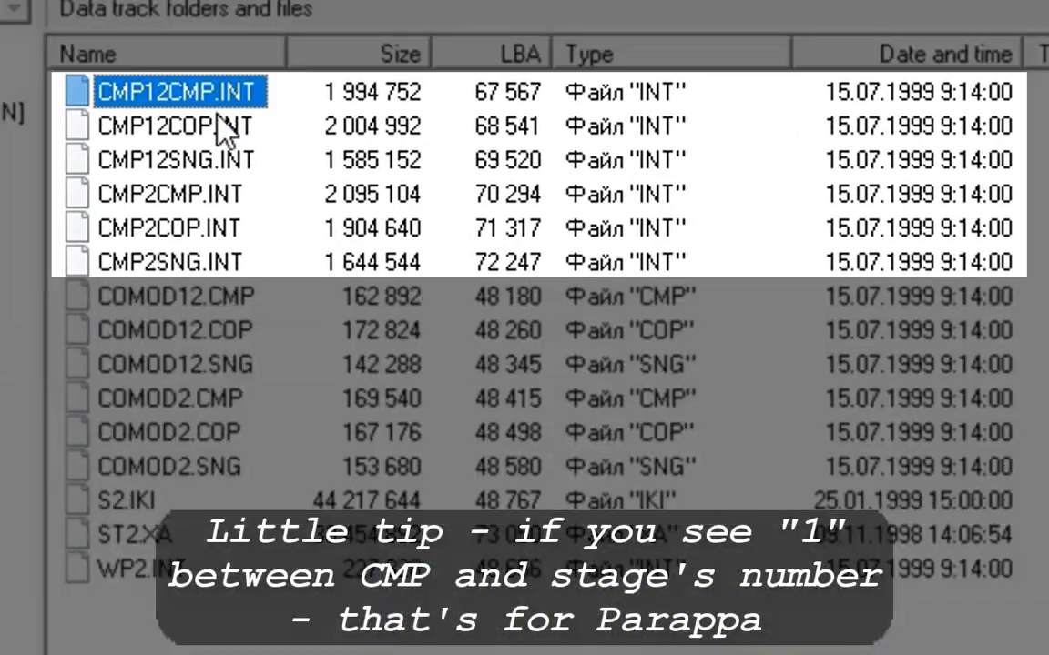
{"action": "left_click", "coordinate": [258, 139]}
{"action": "key", "text": "Down"}
{"action": "key", "text": "Down"}
{"action": "key", "text": "Down"}
{"action": "key", "text": "Down"}
{"action": "key", "text": "Up"}
{"action": "key", "text": "Up"}
{"action": "key", "text": "Up"}
{"action": "key", "text": "Up"}
{"action": "key", "text": "Up"}
{"action": "key", "text": "Down"}
{"action": "key", "text": "Down"}
{"action": "key", "text": "Down"}
{"action": "key", "text": "Down"}
{"action": "key", "text": "Up"}
{"action": "key", "text": "Down"}
{"action": "key", "text": "Up"}
{"action": "key", "text": "Up"}
{"action": "key", "text": "Up"}
{"action": "key", "text": "Up"}
{"action": "key", "text": "Down"}
{"action": "key", "text": "Down"}
{"action": "key", "text": "Down"}
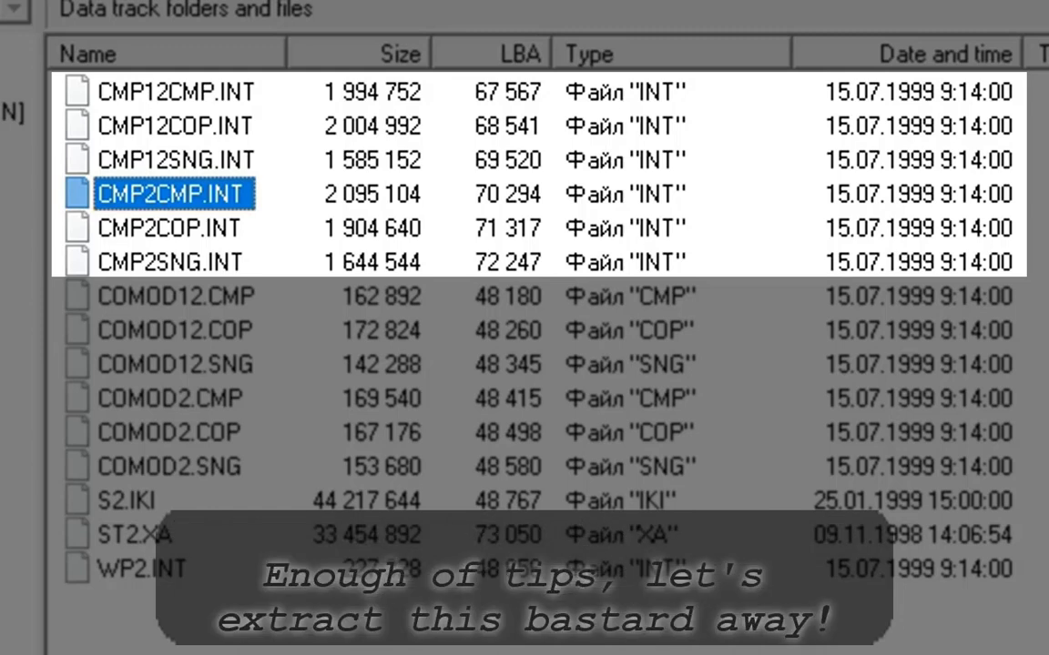
Extract CMP2COP.INT from the S2 folder into the SAY HEX folder.
{"action": "left_click", "coordinate": [184, 223]}
{"action": "right_click", "coordinate": [180, 228]}
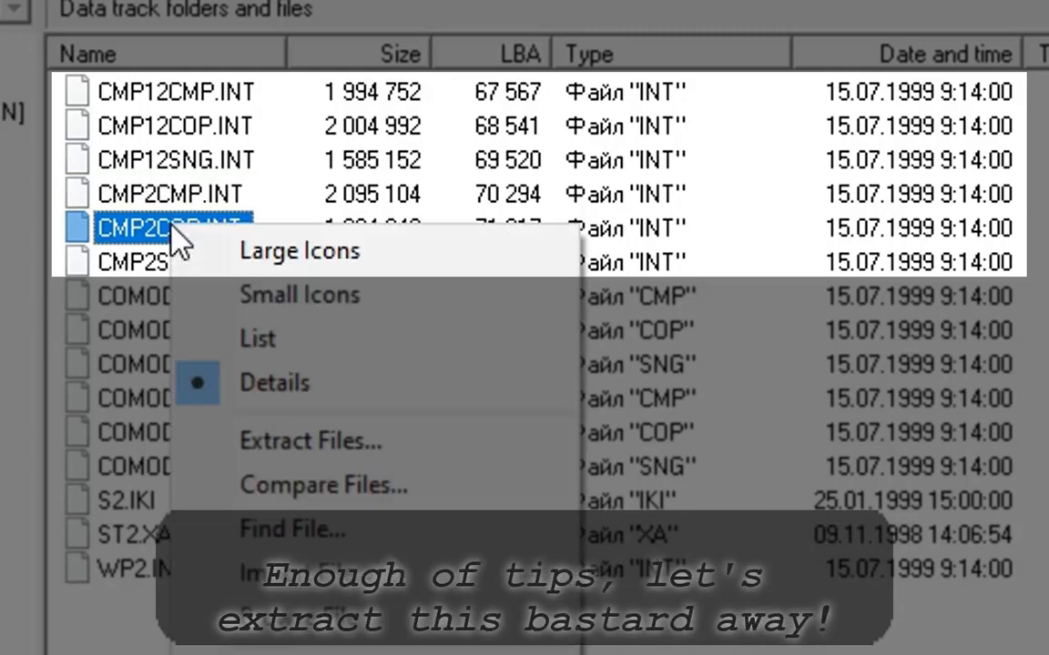
{"action": "left_click", "coordinate": [310, 440]}
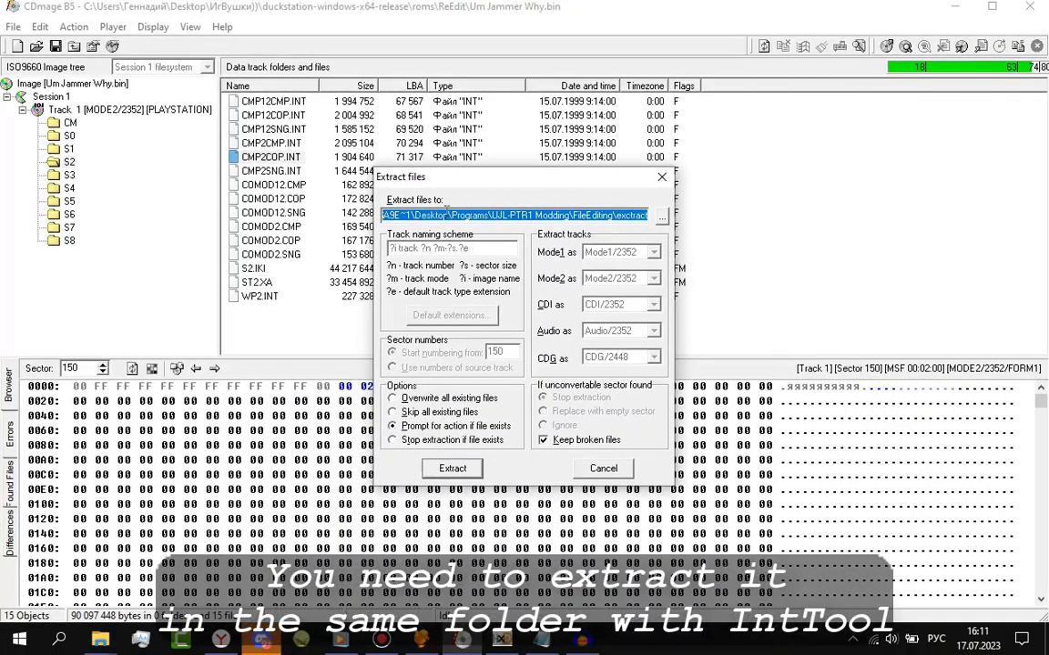
{"action": "type", "text": "C:\\Users\\6A9E~1\\Desktop\\Туториал момент\\SAY HEX"}
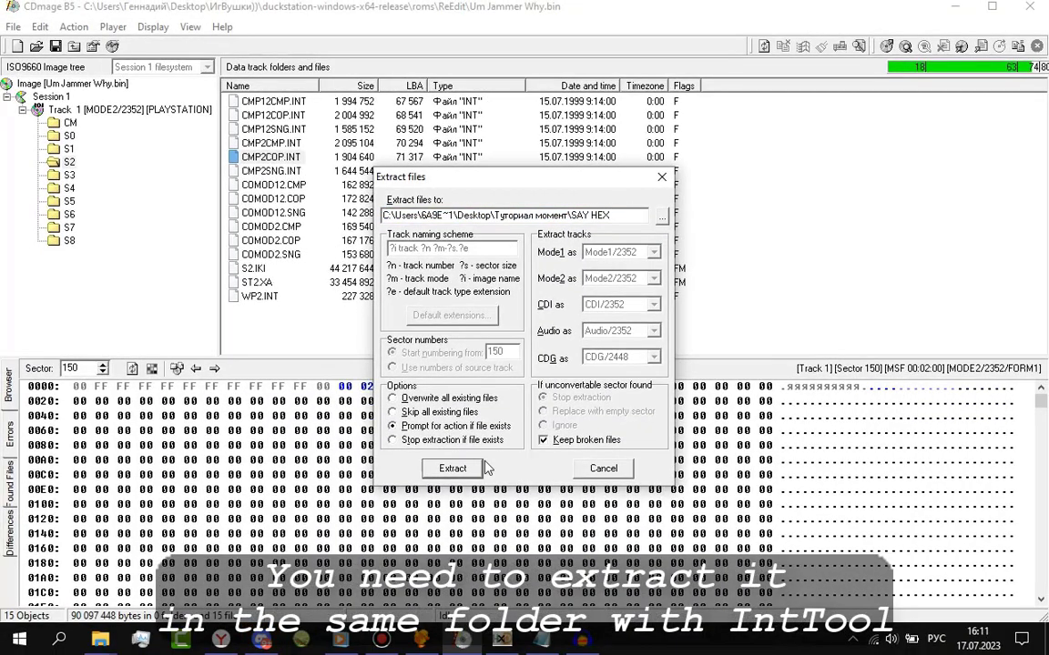
{"action": "left_click", "coordinate": [450, 470]}
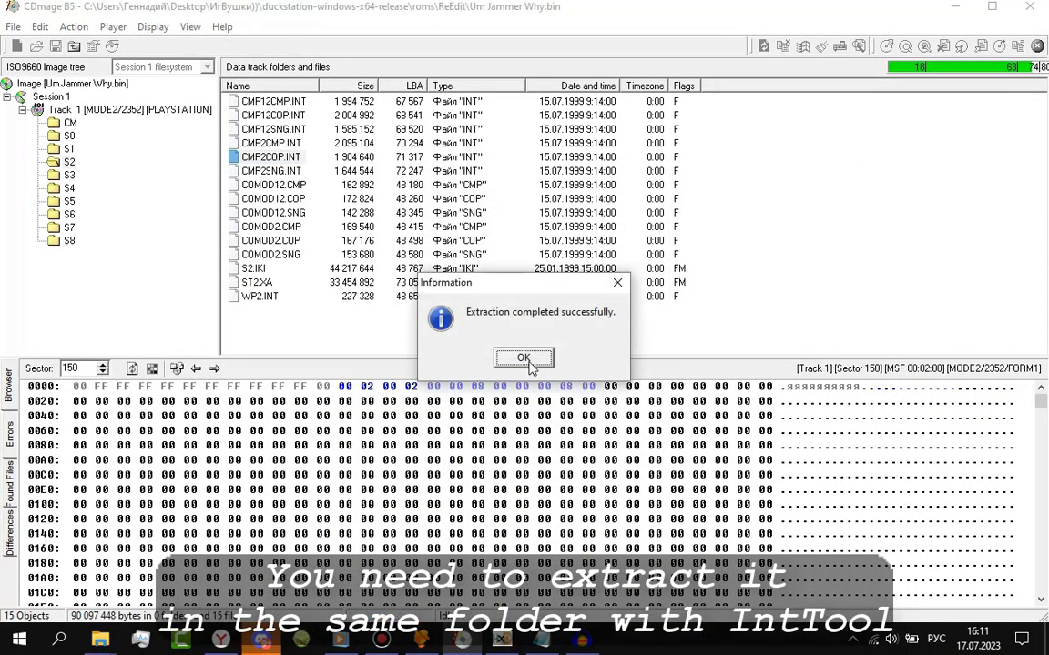
{"action": "left_click", "coordinate": [524, 359]}
Open a Command Prompt in the SAY HEX folder.
{"action": "mouse_move", "coordinate": [100, 640]}
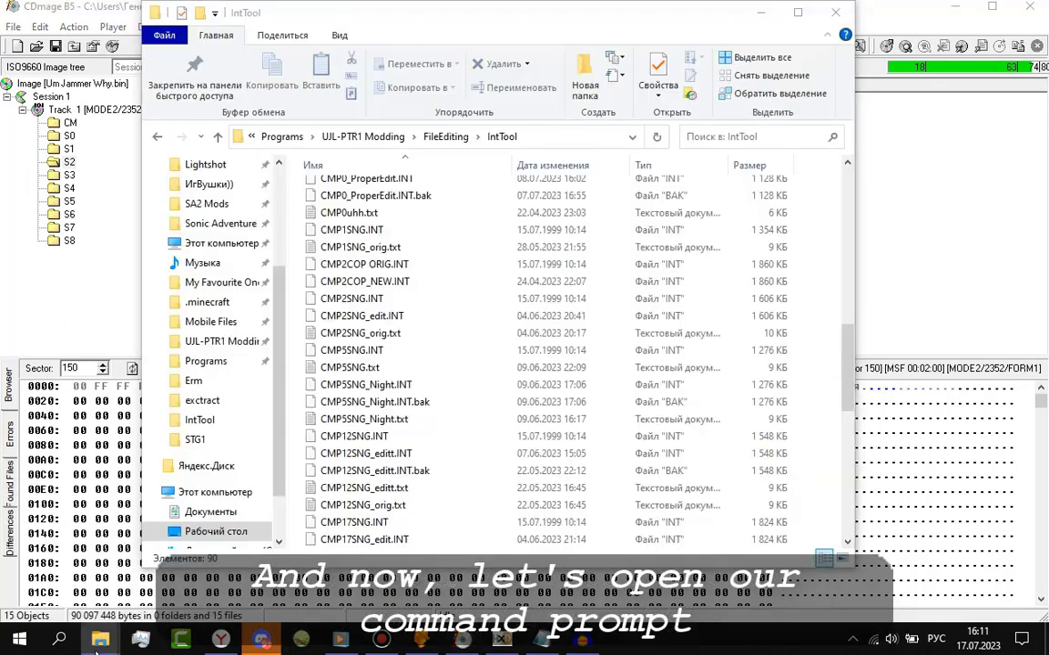
{"action": "left_click", "coordinate": [214, 559]}
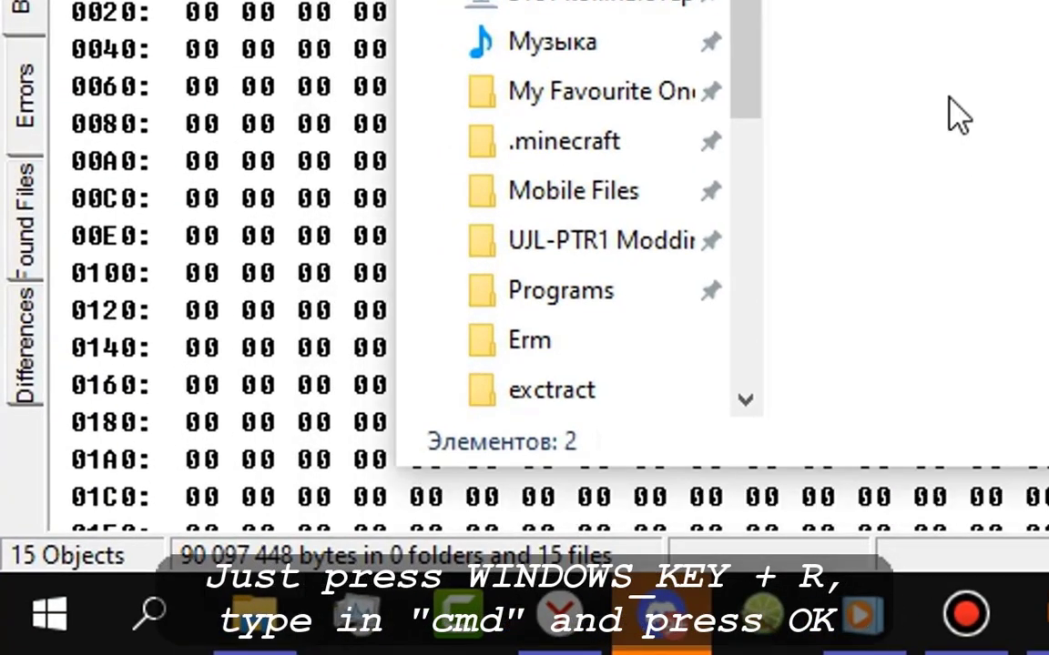
{"action": "key", "text": "super+r"}
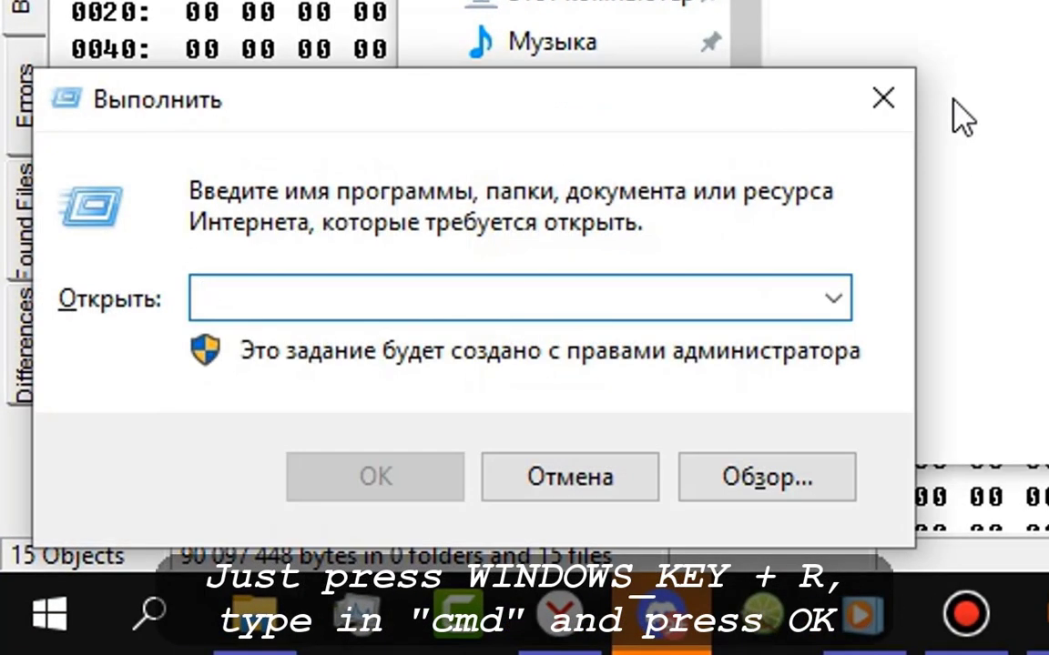
{"action": "type", "text": "cmd"}
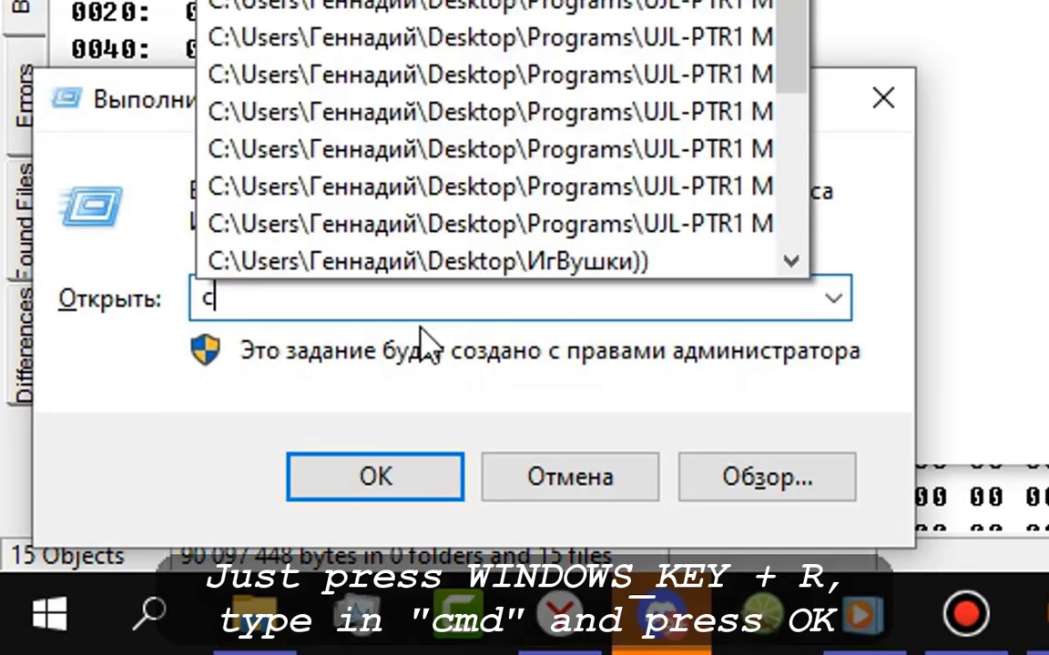
{"action": "key", "text": "Return"}
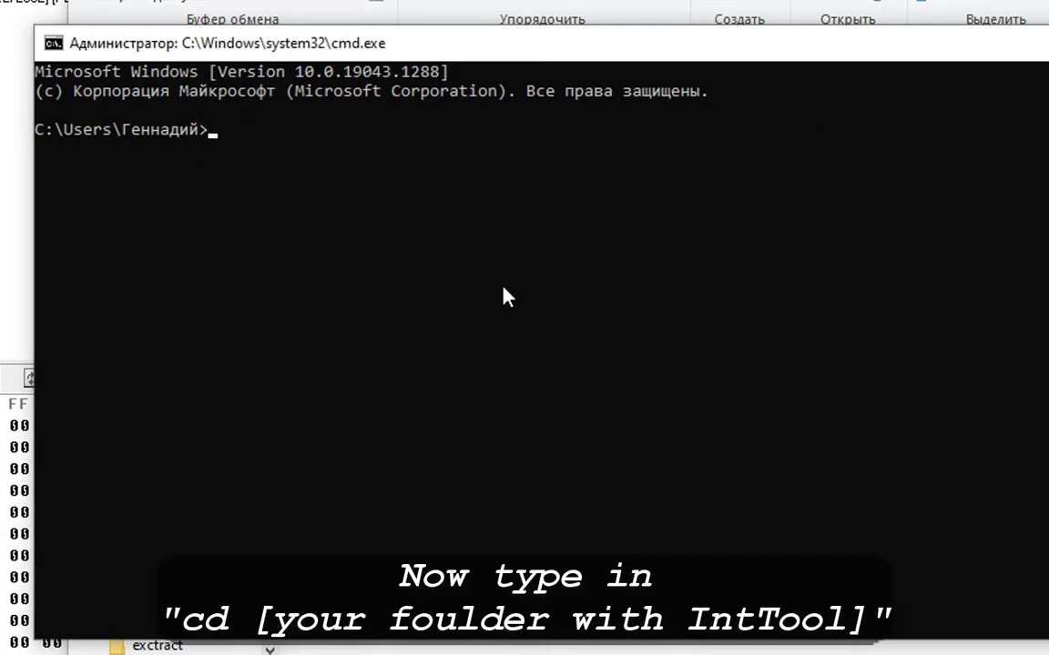
{"action": "type", "text": "cd"}
{"action": "type", "text": "C:\\Users\\Геннадий\\Desktop\\Туториал момент\\SAY HEX"}
{"action": "key", "text": "Return"}
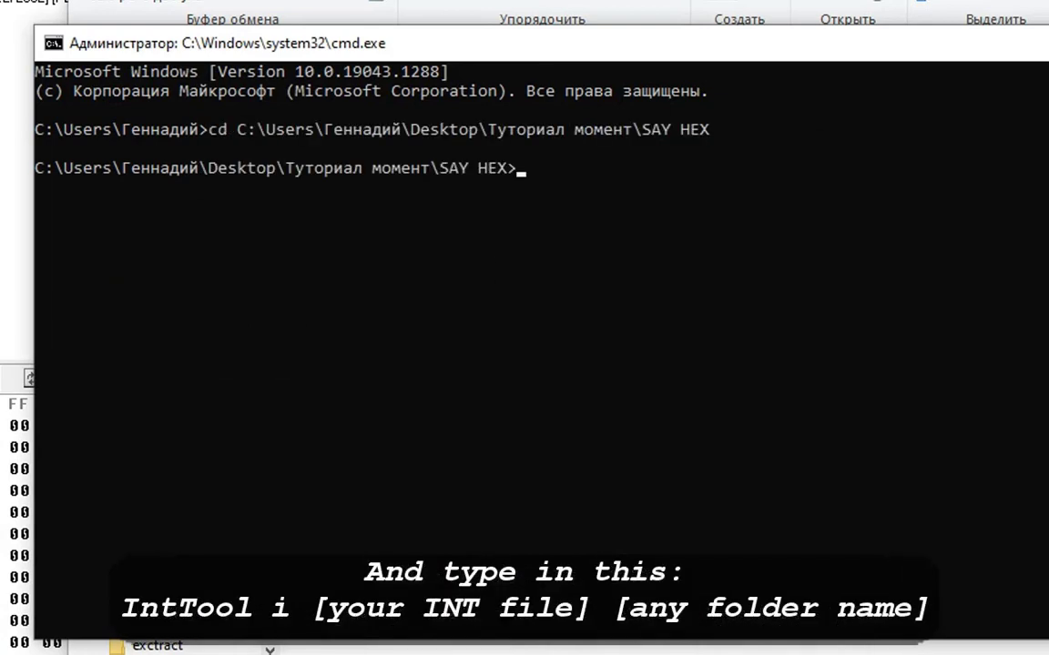
Run 'IntTool i CMP2COP.INT CMP2COP_HellYeah' to unpack the INT file.
{"action": "type", "text": "IntTool"}
{"action": "key", "text": "Return"}
{"action": "type", "text": "IntTool i"}
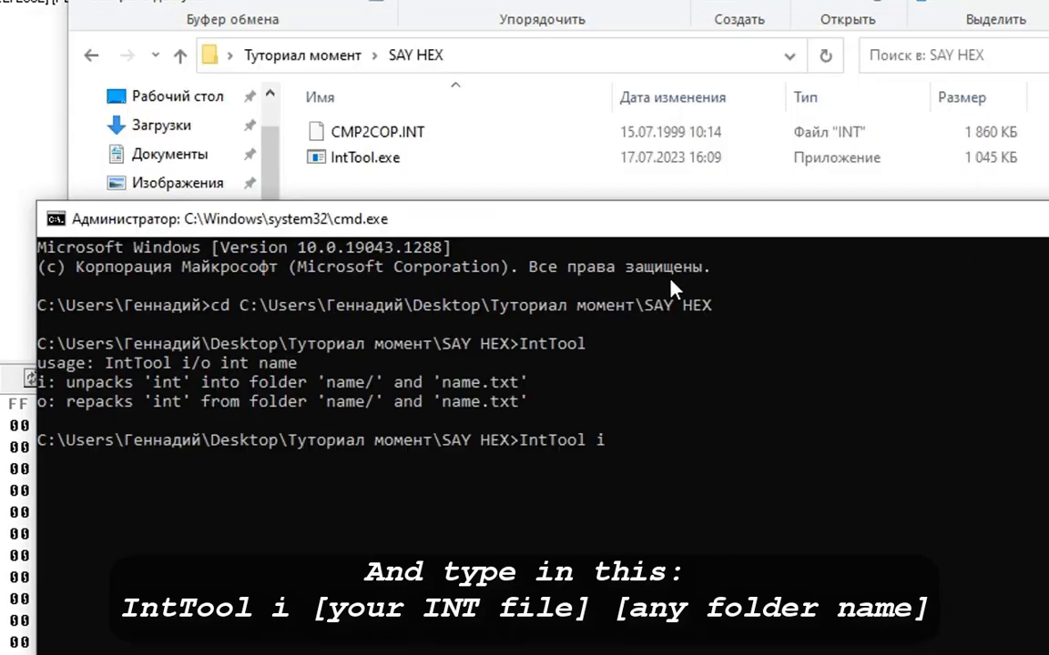
{"action": "type", "text": "CMP2COP.INT CMP2COP_HellYeah"}
{"action": "key", "text": "Return"}
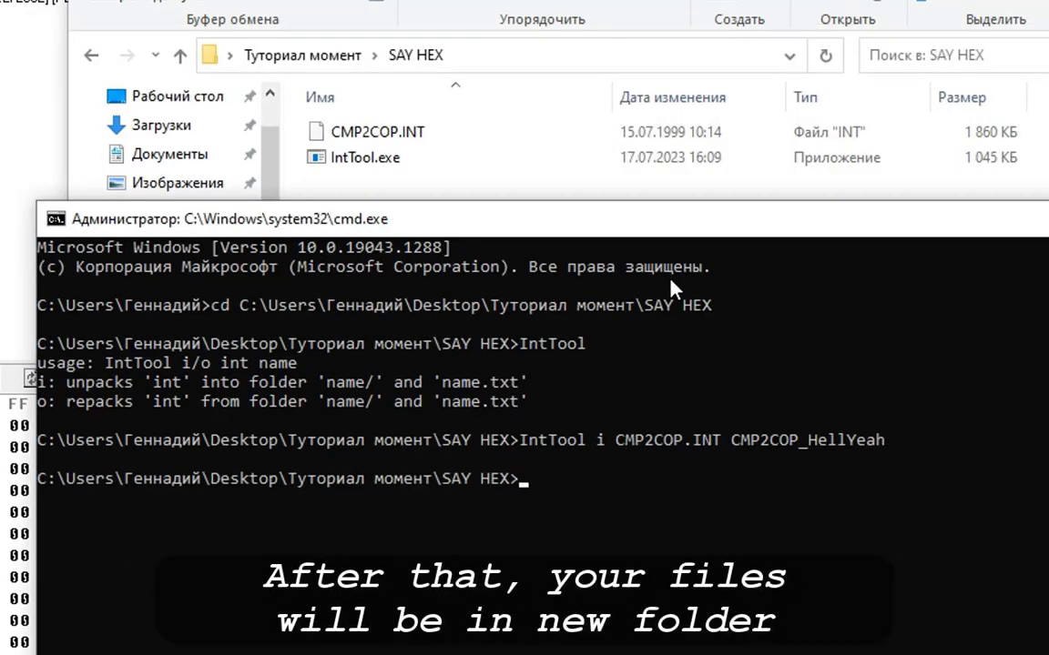
Open the new CMP2COP_HellYeah folder and its VAB subfolder.
{"action": "left_click_drag", "start_coordinate": [561, 222], "coordinate": [565, 379]}
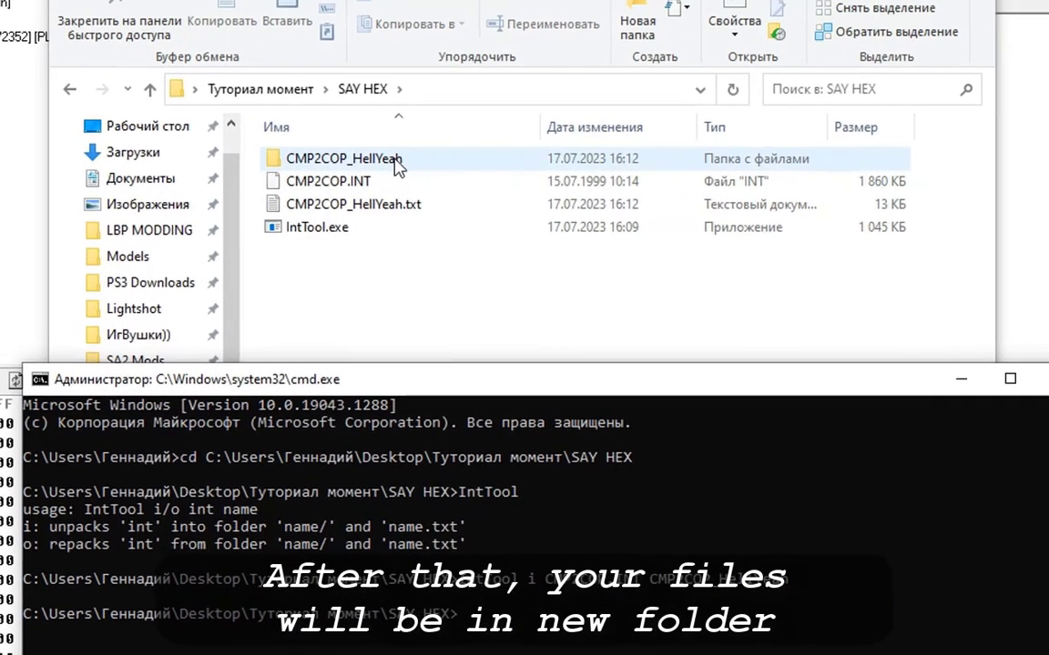
{"action": "left_click", "coordinate": [397, 162]}
{"action": "double_click", "coordinate": [393, 161]}
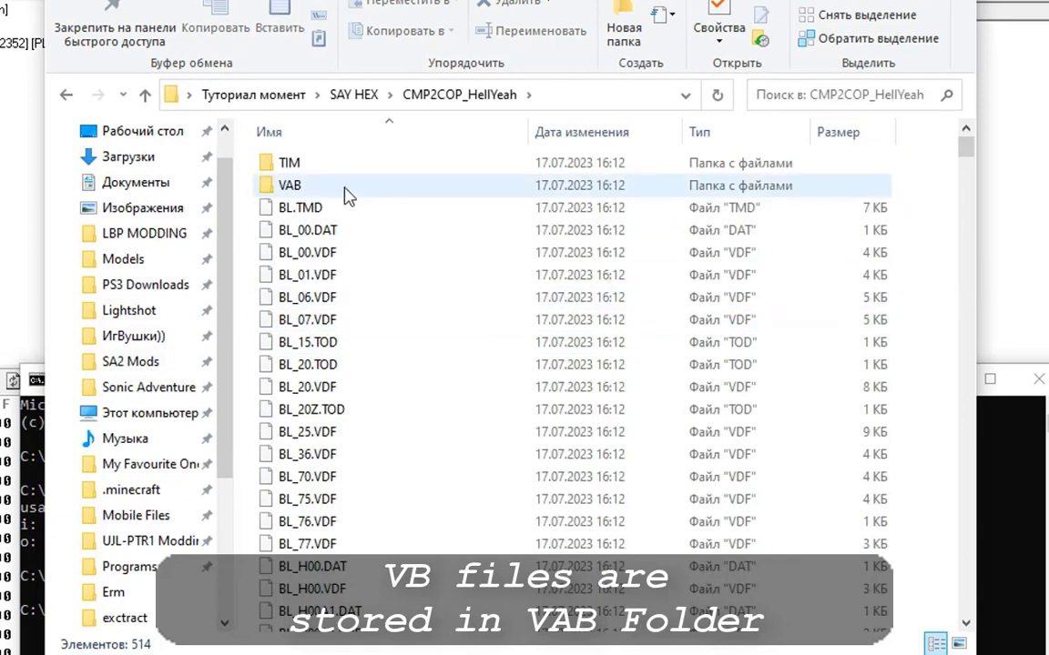
{"action": "scroll", "coordinate": [259, 192], "scroll_direction": "down", "scroll_amount": 5}
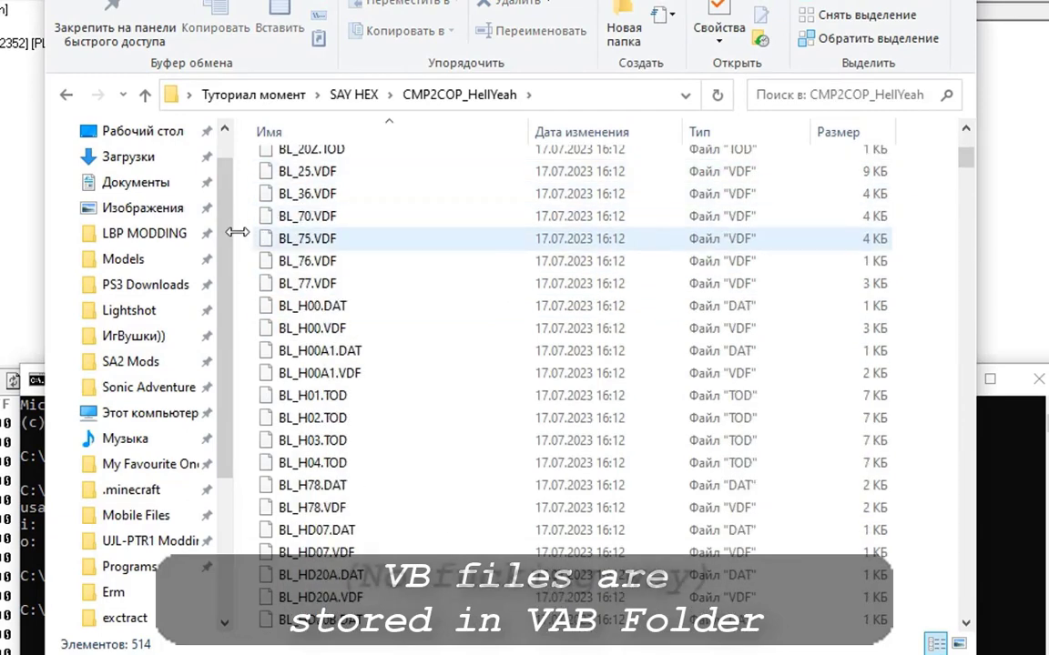
{"action": "scroll", "coordinate": [246, 244], "scroll_direction": "down", "scroll_amount": 13}
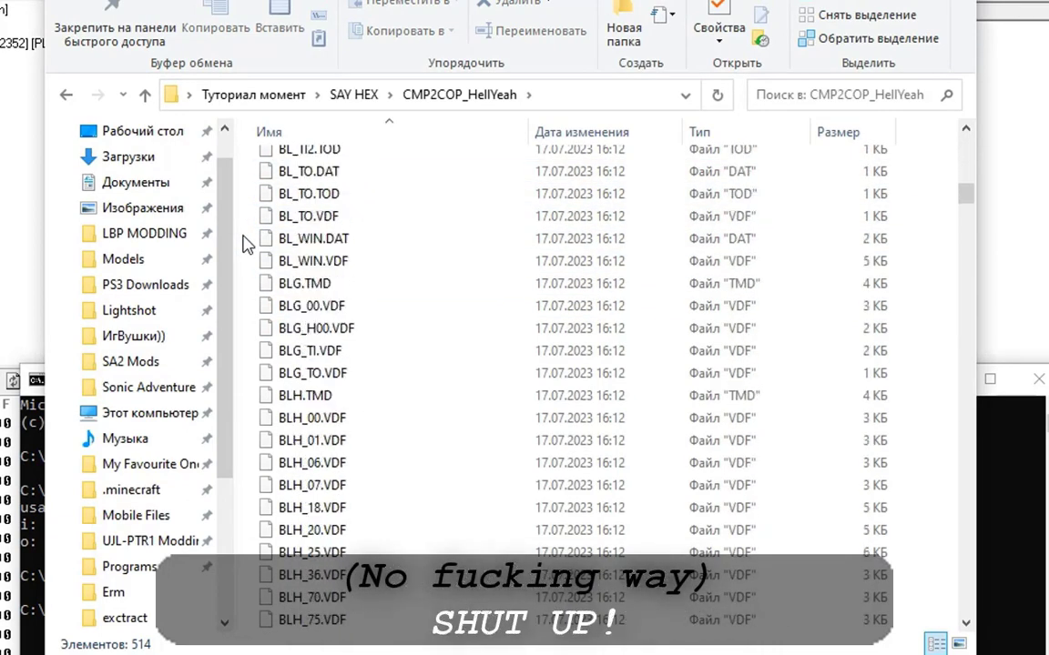
{"action": "scroll", "coordinate": [246, 242], "scroll_direction": "up", "scroll_amount": 18}
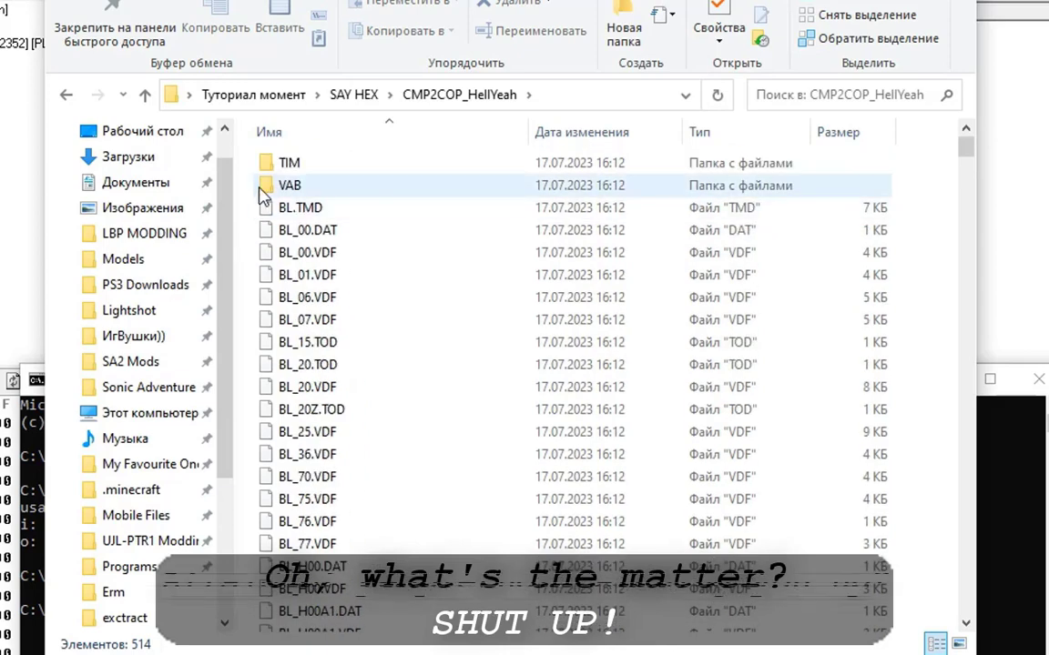
{"action": "double_click", "coordinate": [312, 191]}
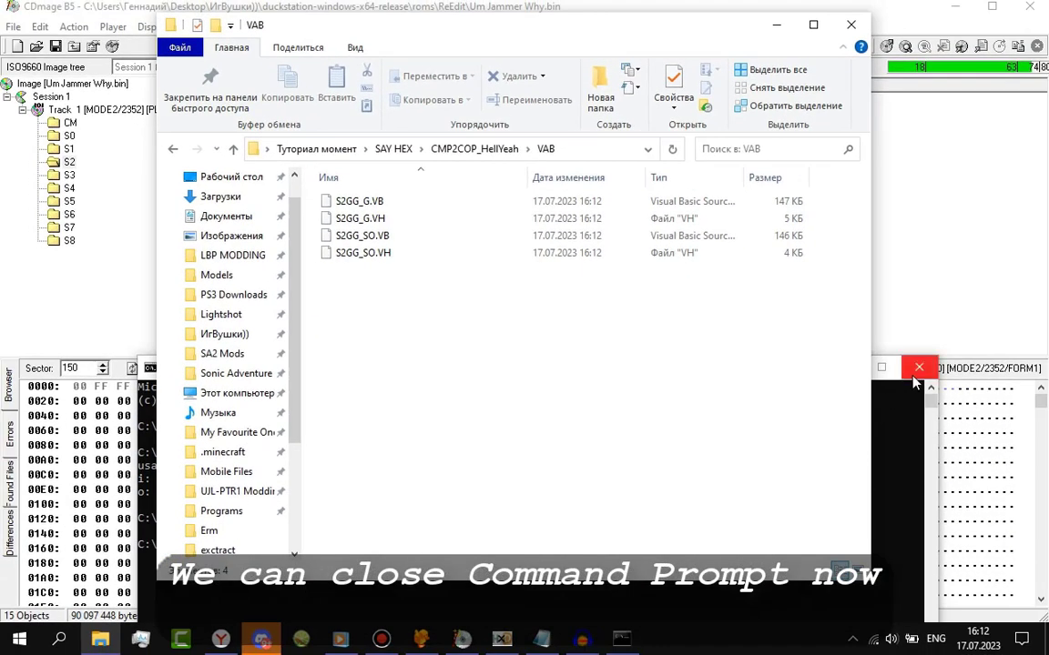
Close Command Prompt and duplicate CMP2COP.INT in SAY HEX as CMP2COP_Edit.INT.
{"action": "left_click", "coordinate": [919, 368]}
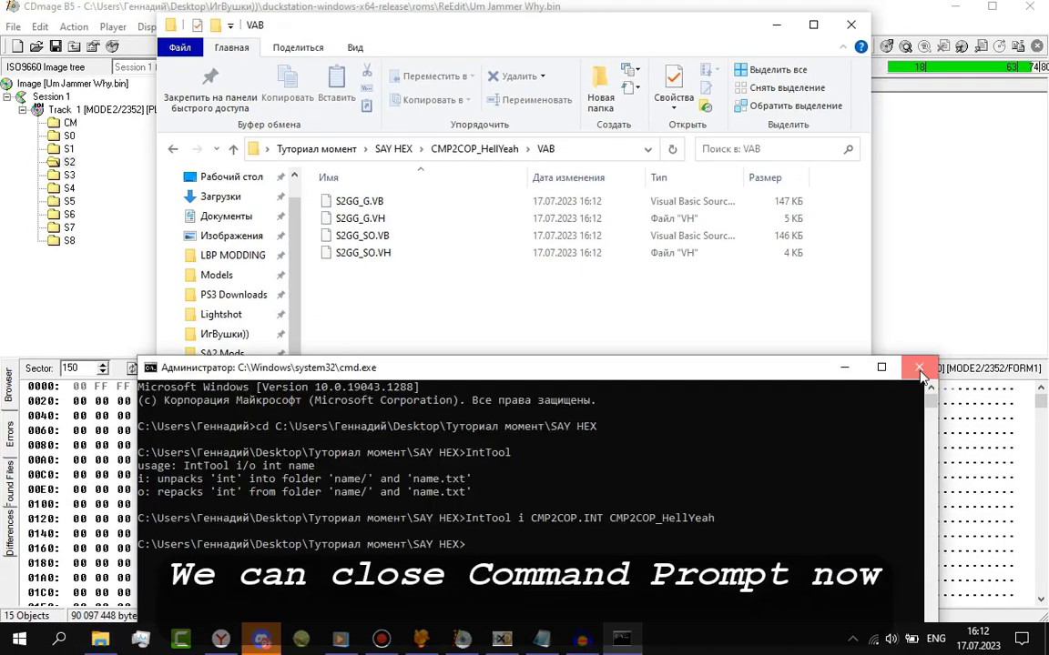
{"action": "left_click", "coordinate": [919, 369]}
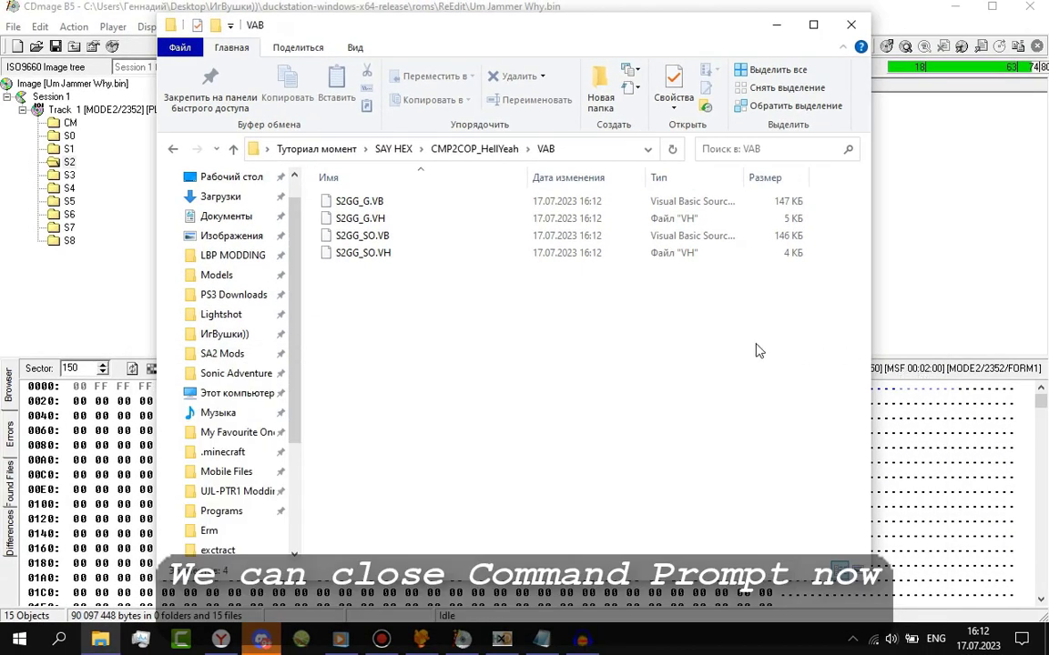
{"action": "left_click", "coordinate": [393, 151]}
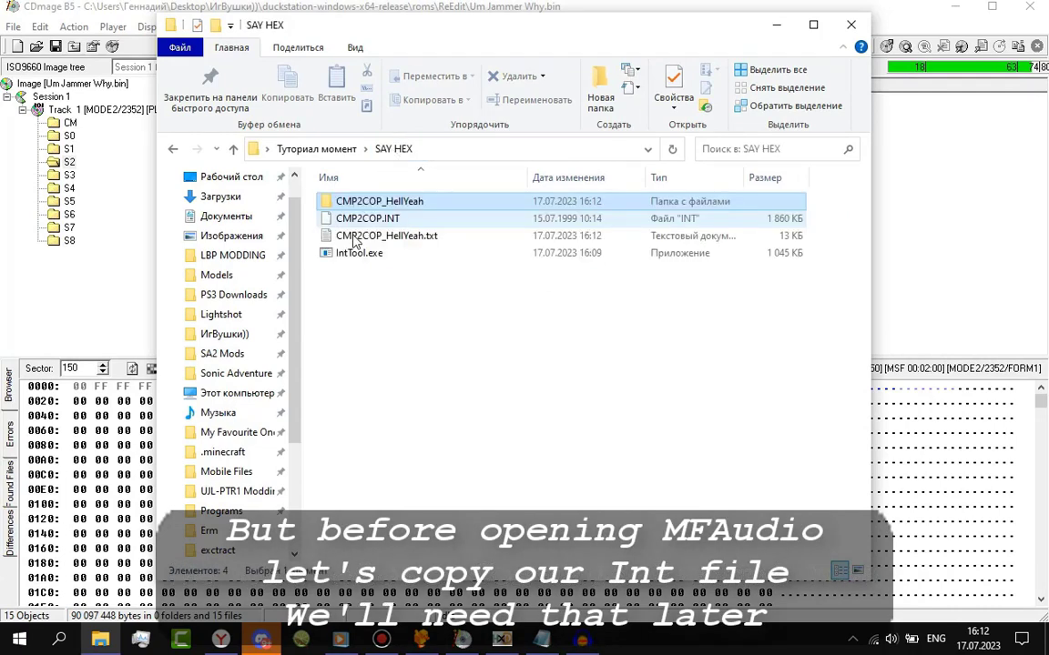
{"action": "left_click", "coordinate": [376, 224]}
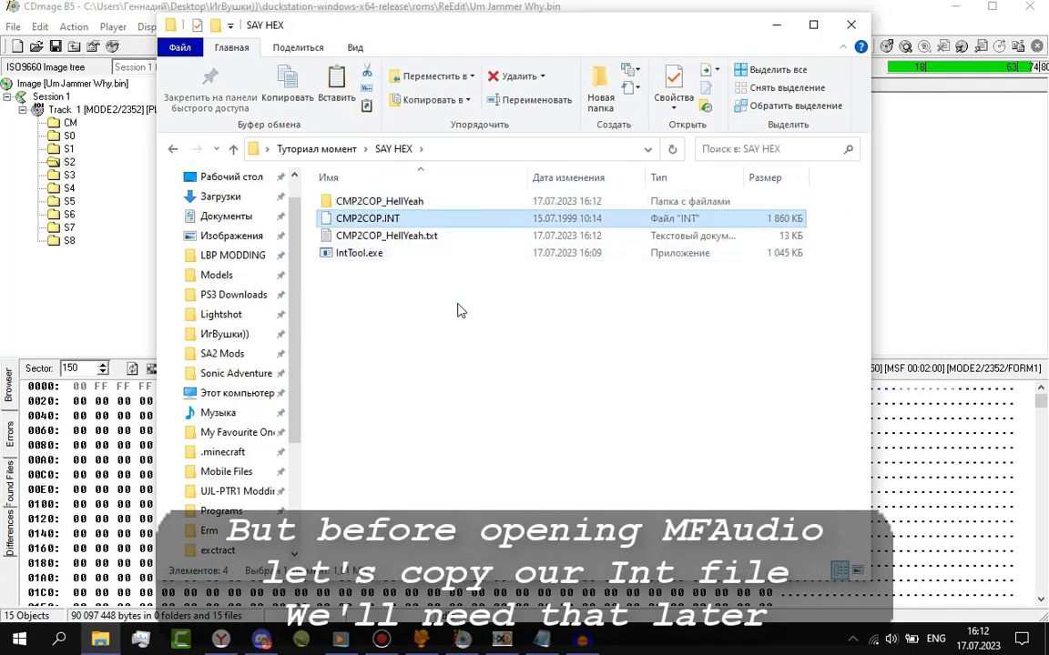
{"action": "key", "text": "ctrl+c"}
{"action": "key", "text": "ctrl+v"}
{"action": "key", "text": "F2"}
{"action": "type", "text": "CMP2COP_Edit"}
{"action": "key", "text": "Return"}
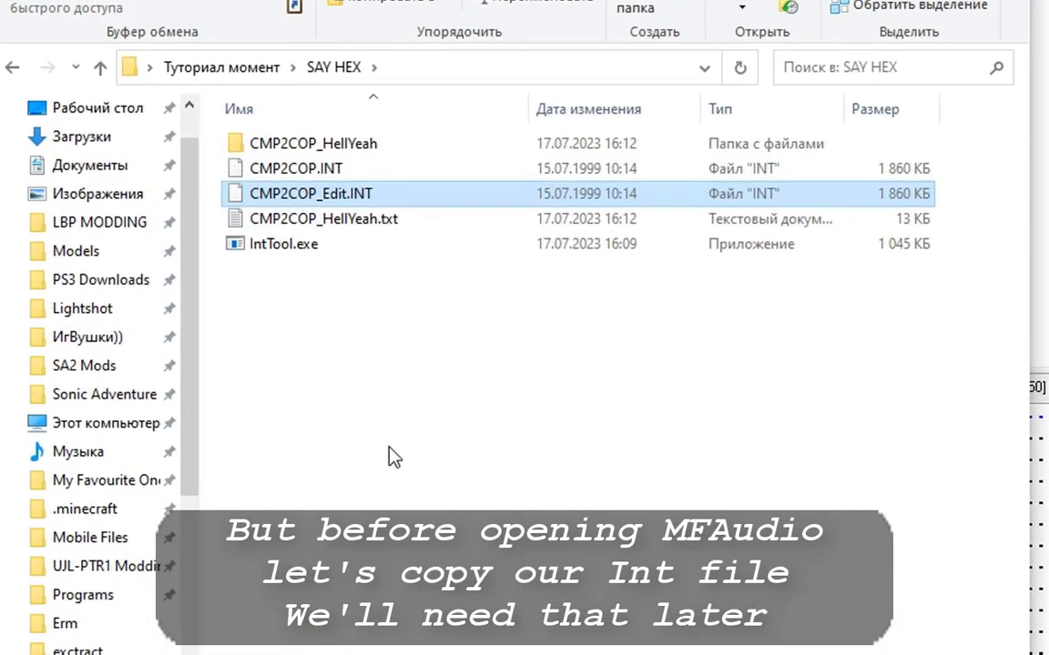
Add MFAudio.exe to the SAY HEX folder and get it running.
{"action": "left_click", "coordinate": [393, 462]}
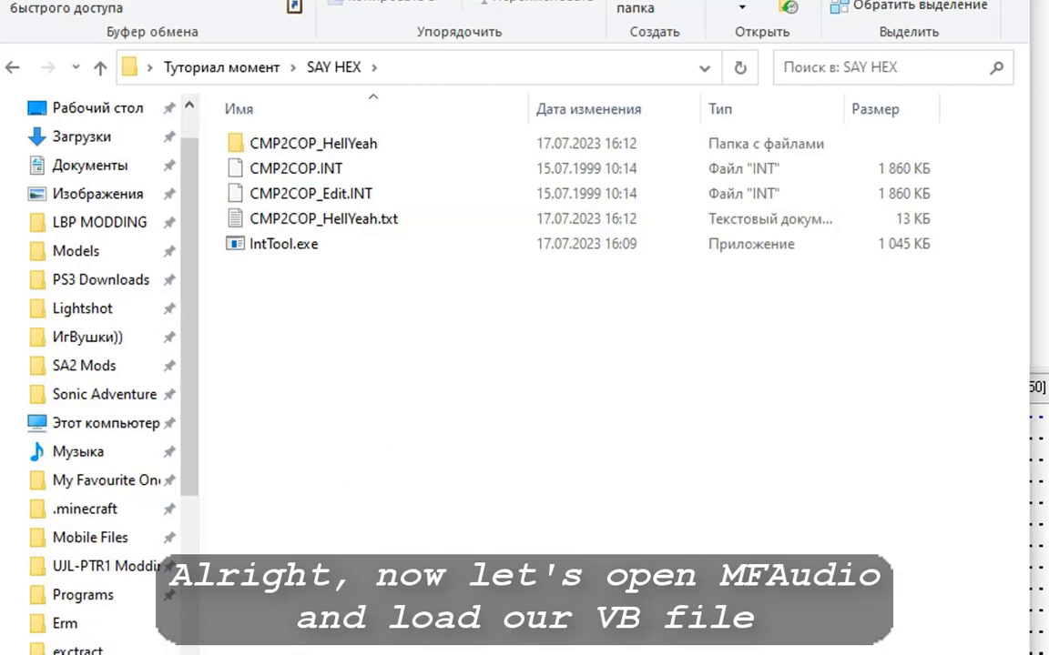
{"action": "key", "text": "ctrl+v"}
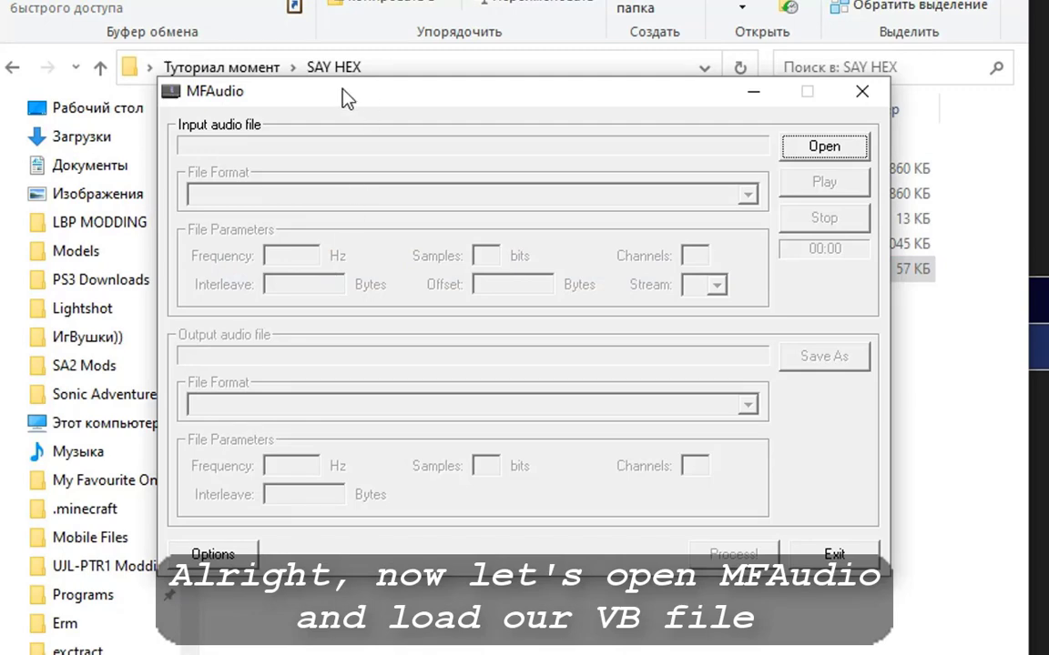
{"action": "left_click_drag", "start_coordinate": [346, 98], "coordinate": [534, 138]}
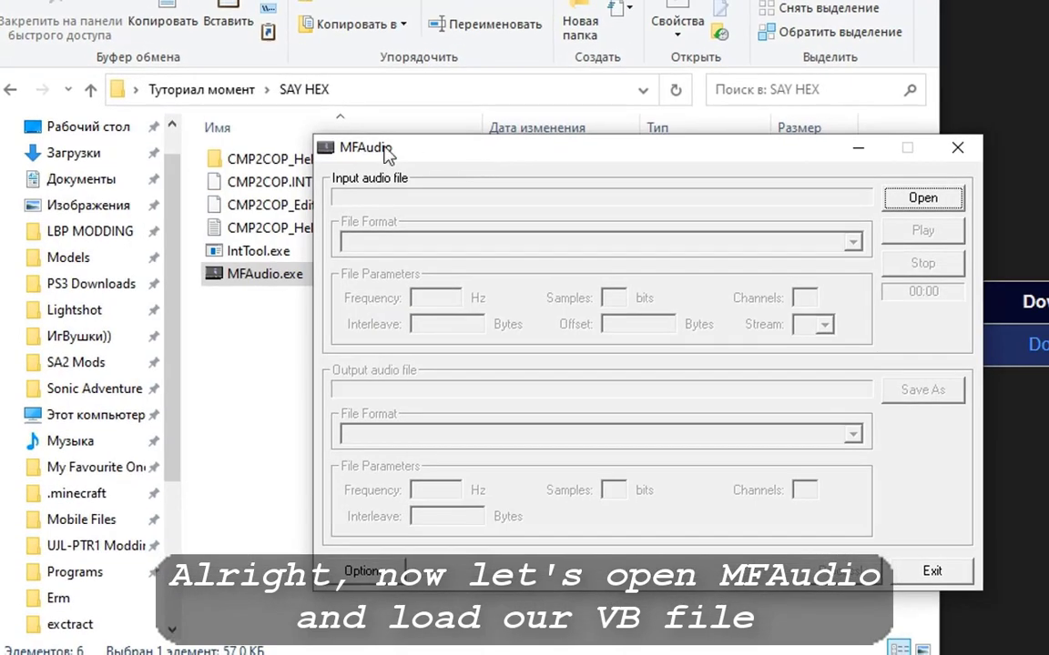
Load S2GG_G.VB from the CMP2COP_HellYeah VAB folder into MFAudio.
{"action": "left_click", "coordinate": [924, 198]}
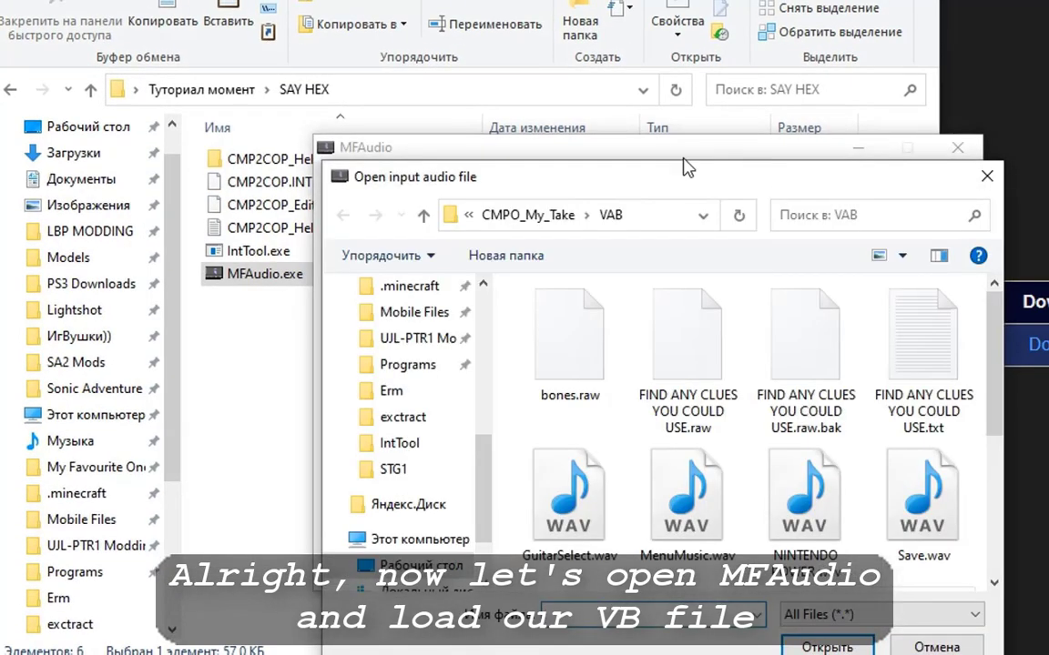
{"action": "left_click", "coordinate": [264, 158]}
{"action": "double_click", "coordinate": [264, 158]}
{"action": "double_click", "coordinate": [237, 182]}
{"action": "left_click", "coordinate": [364, 89]}
{"action": "key", "text": "ctrl+c"}
{"action": "left_click", "coordinate": [992, 351]}
{"action": "left_click", "coordinate": [537, 217]}
{"action": "key", "text": "ctrl+v"}
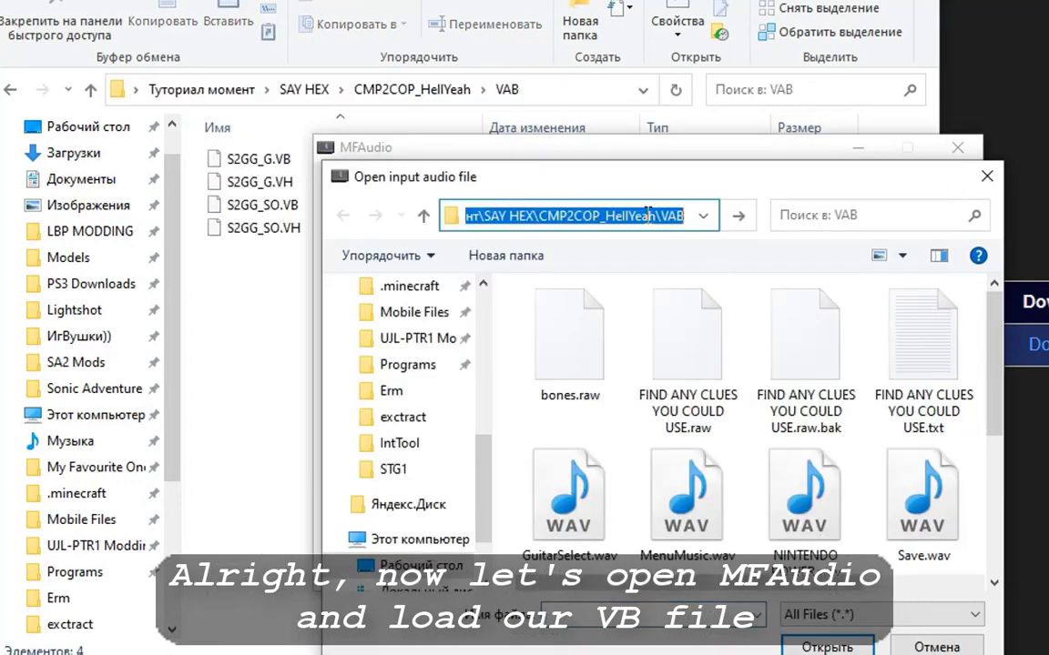
{"action": "key", "text": "Return"}
{"action": "left_click", "coordinate": [573, 319]}
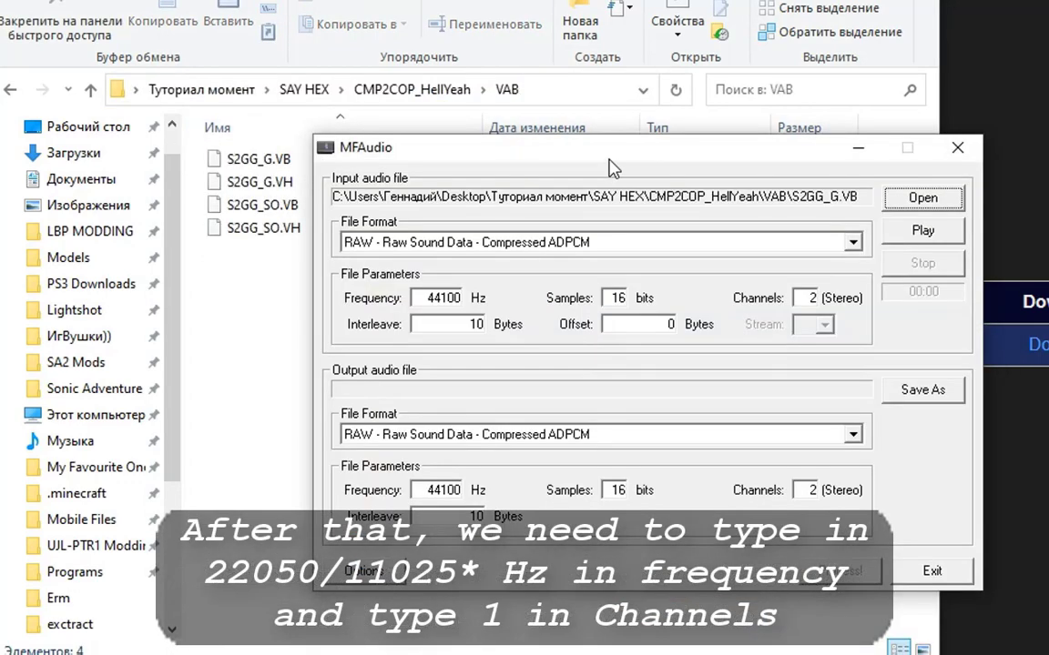
Set the input frequency to 11025 Hz and preview S2GG_G.VB.
{"action": "left_click_drag", "start_coordinate": [609, 161], "coordinate": [547, 151]}
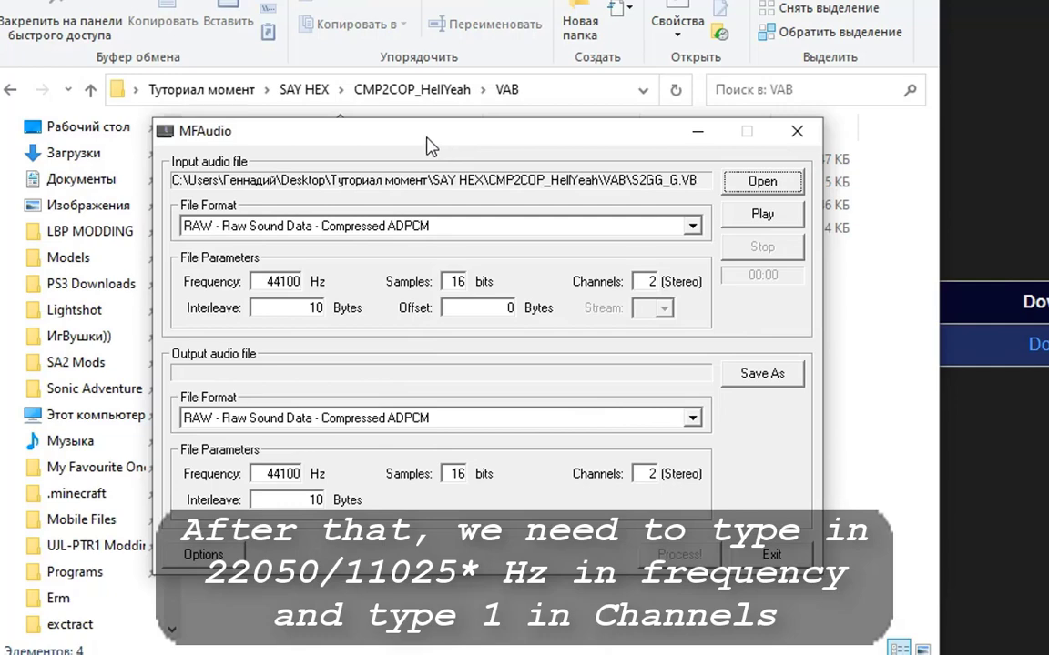
{"action": "left_click_drag", "start_coordinate": [430, 145], "coordinate": [384, 133]}
{"action": "left_click_drag", "start_coordinate": [207, 268], "coordinate": [381, 264]}
{"action": "type", "text": "22050"}
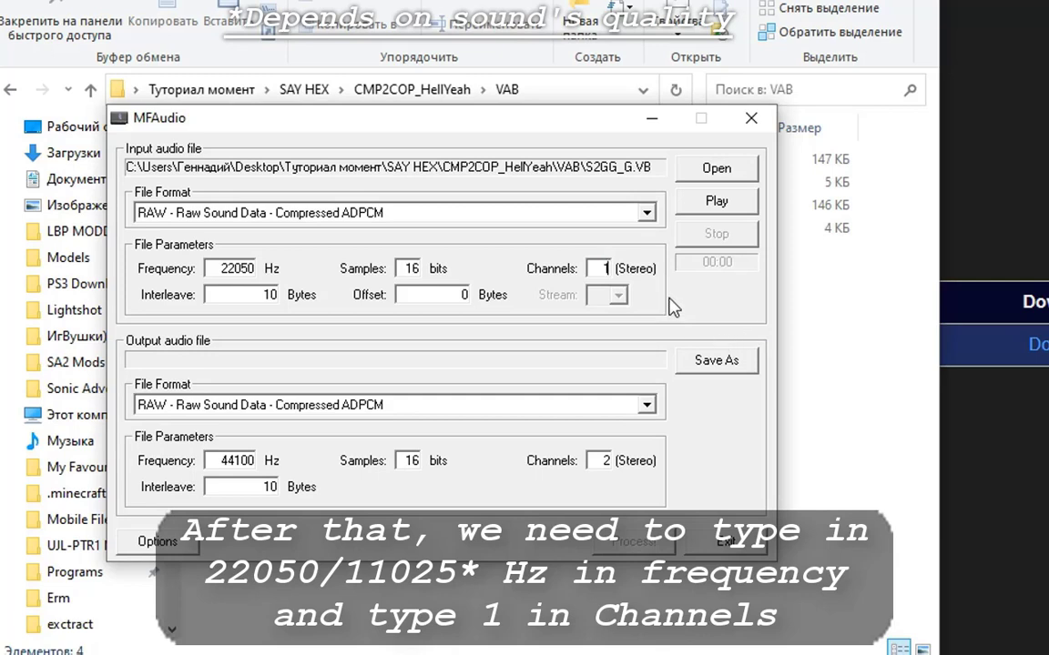
{"action": "key", "text": "Tab"}
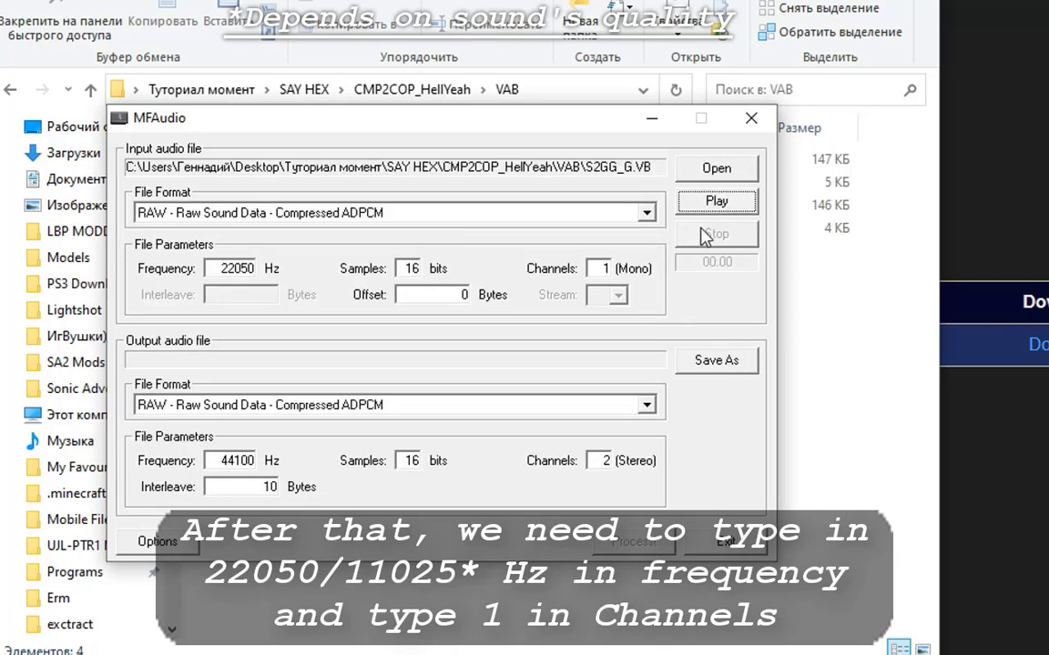
{"action": "left_click_drag", "start_coordinate": [218, 269], "coordinate": [325, 275]}
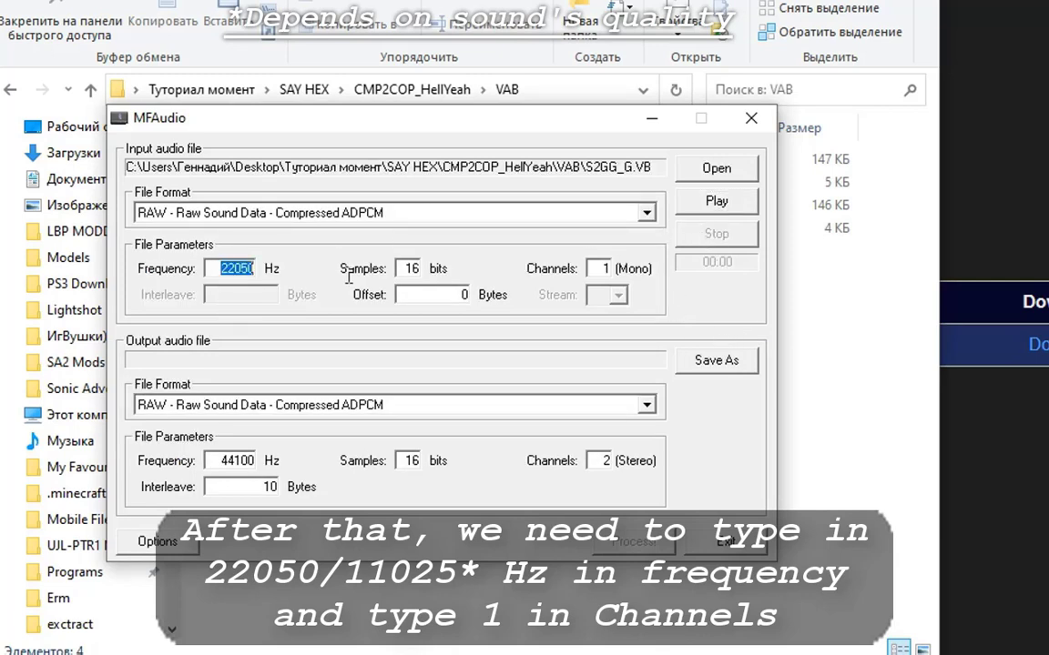
{"action": "type", "text": "11"}
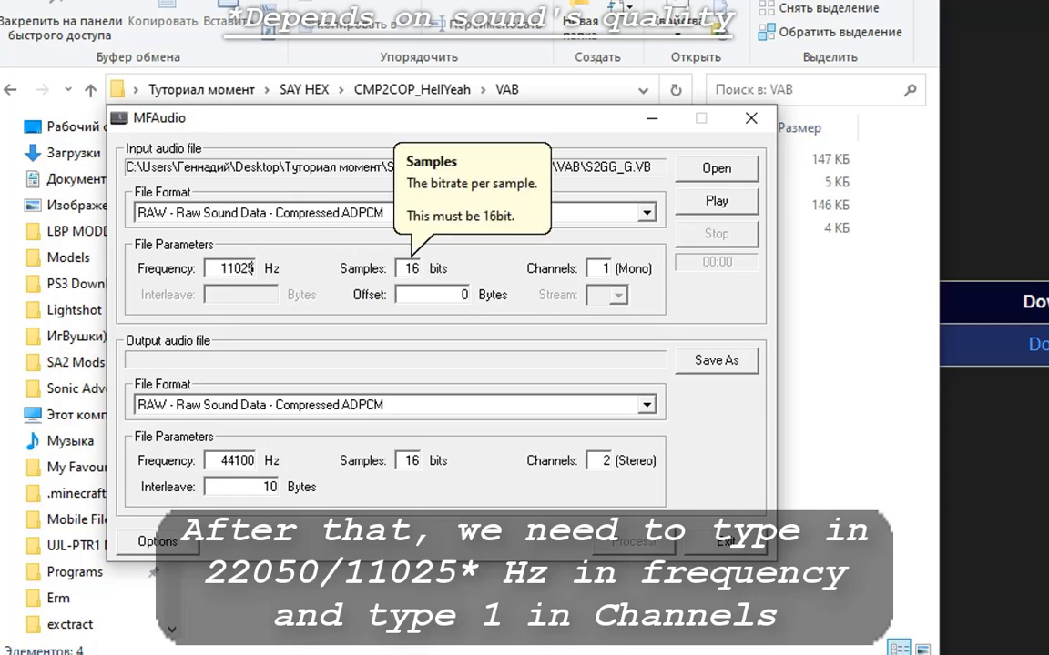
{"action": "type", "text": "025"}
{"action": "left_click", "coordinate": [716, 201]}
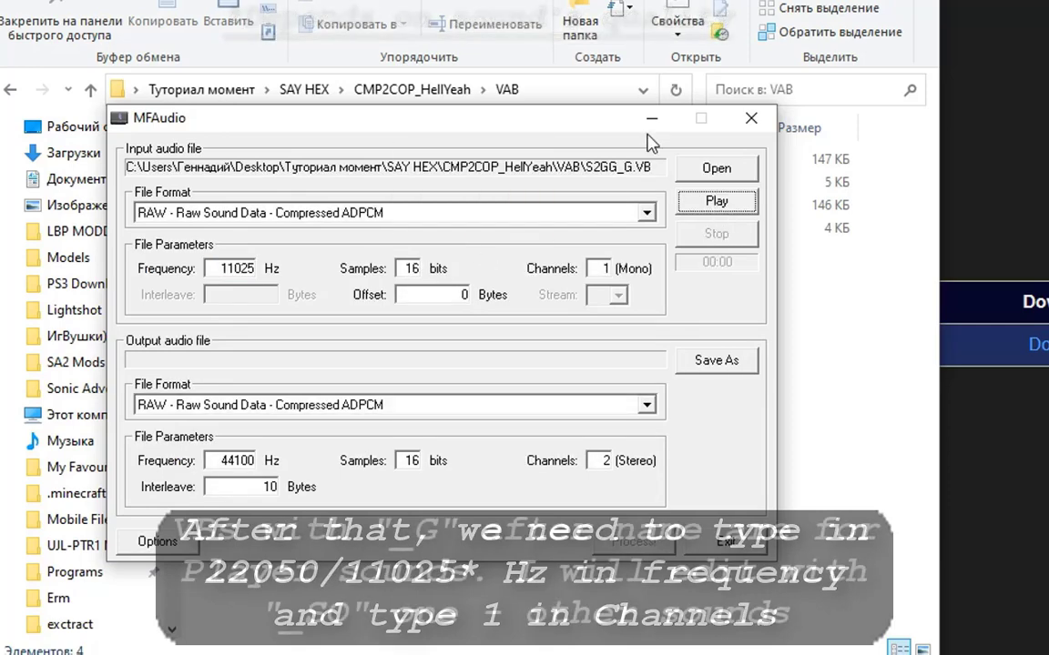
Load S2GG_SO.VB, set 1 channel, preview it in mono, then close MFAudio.
{"action": "left_click", "coordinate": [710, 170]}
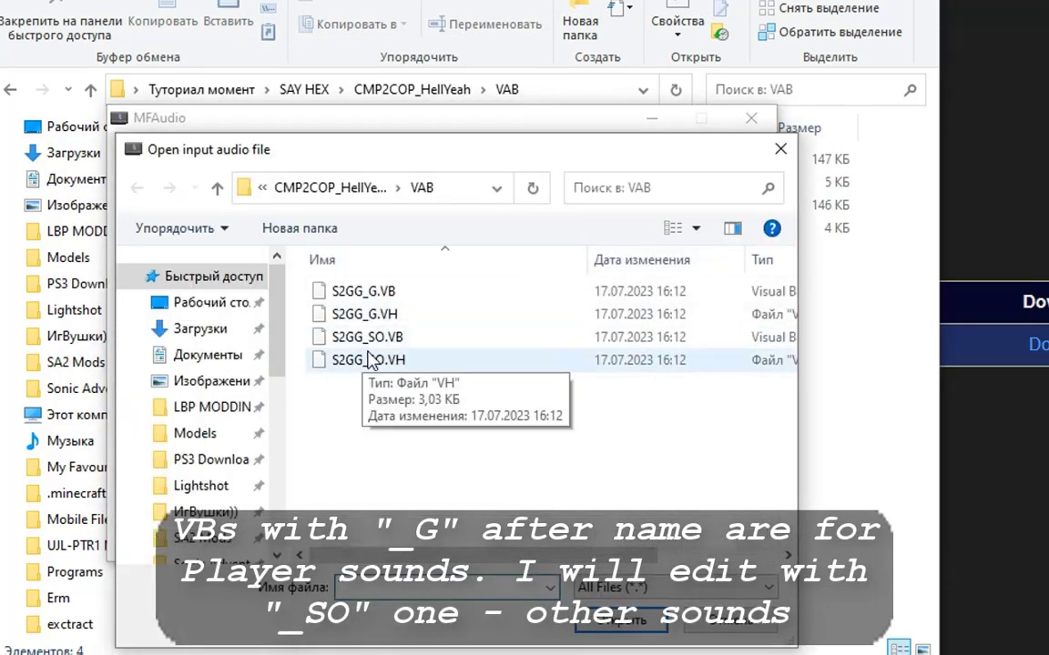
{"action": "double_click", "coordinate": [367, 337]}
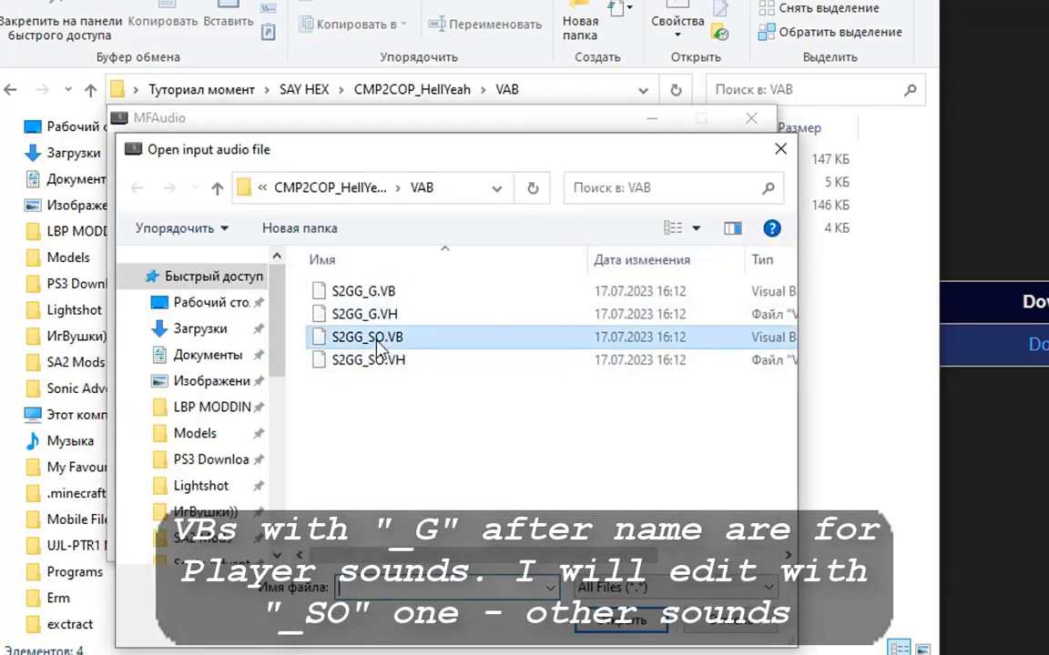
{"action": "double_click", "coordinate": [216, 268]}
{"action": "type", "text": "11025"}
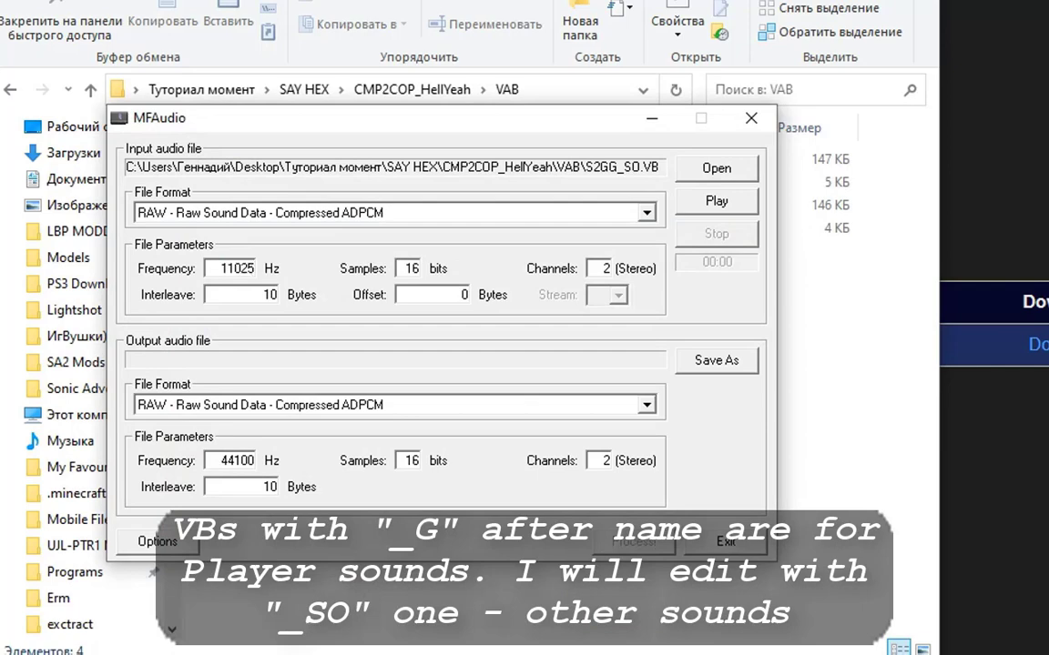
{"action": "double_click", "coordinate": [605, 269]}
{"action": "type", "text": "1"}
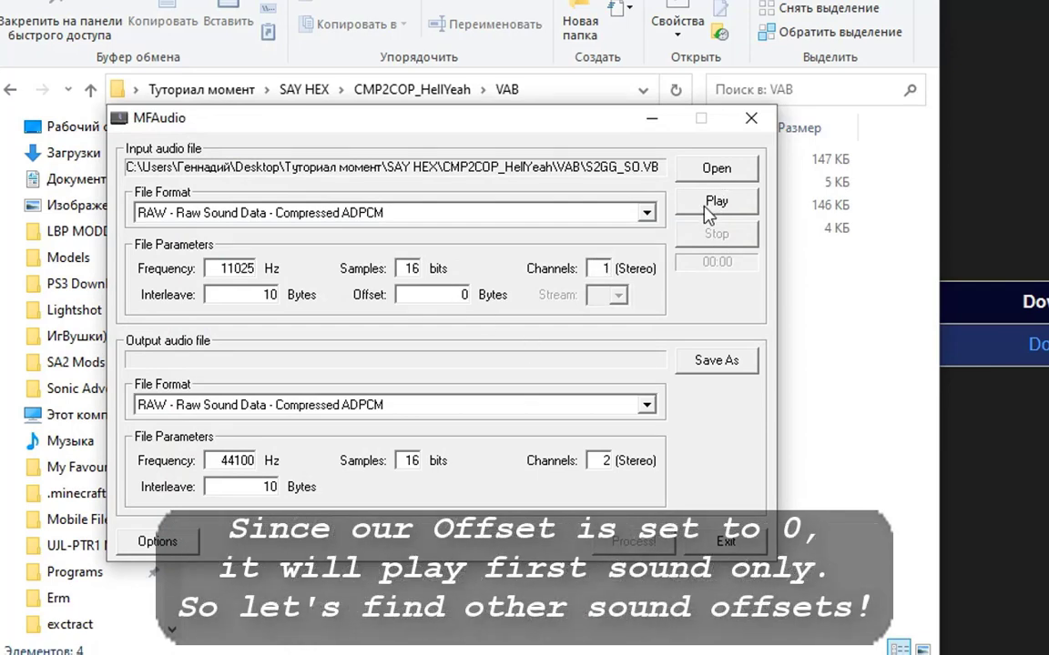
{"action": "left_click", "coordinate": [715, 202]}
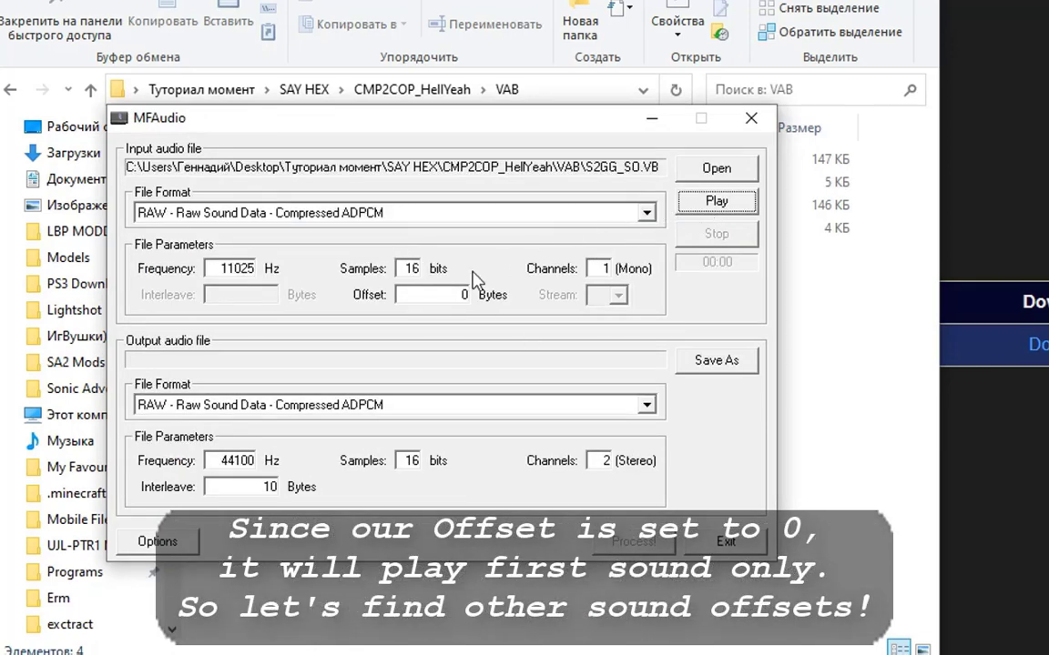
{"action": "left_click_drag", "start_coordinate": [471, 133], "coordinate": [487, 154]}
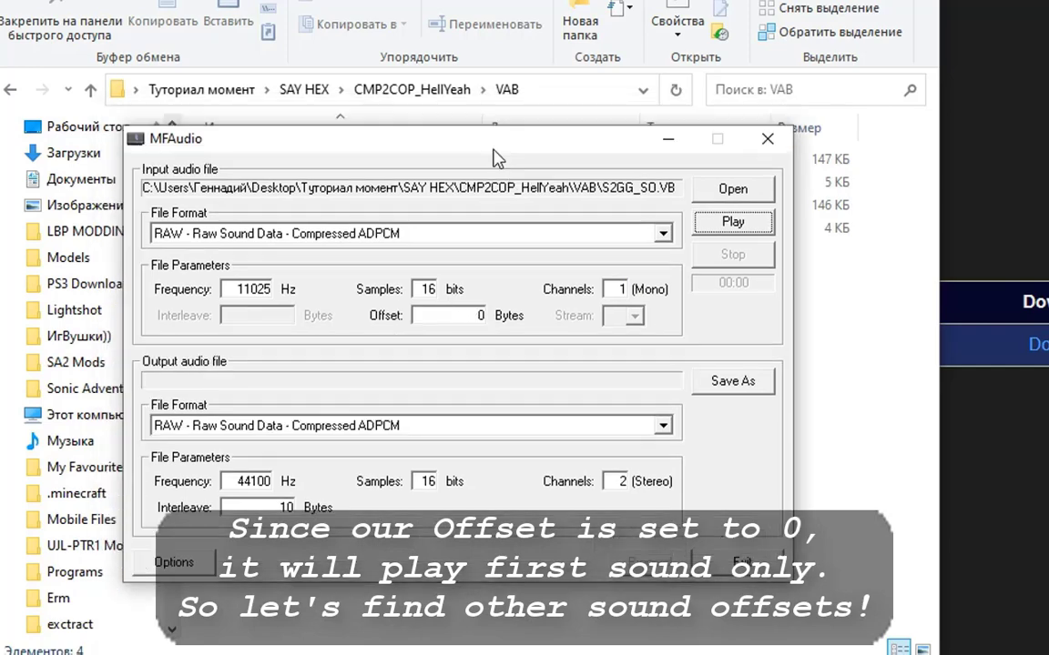
{"action": "left_click", "coordinate": [867, 331]}
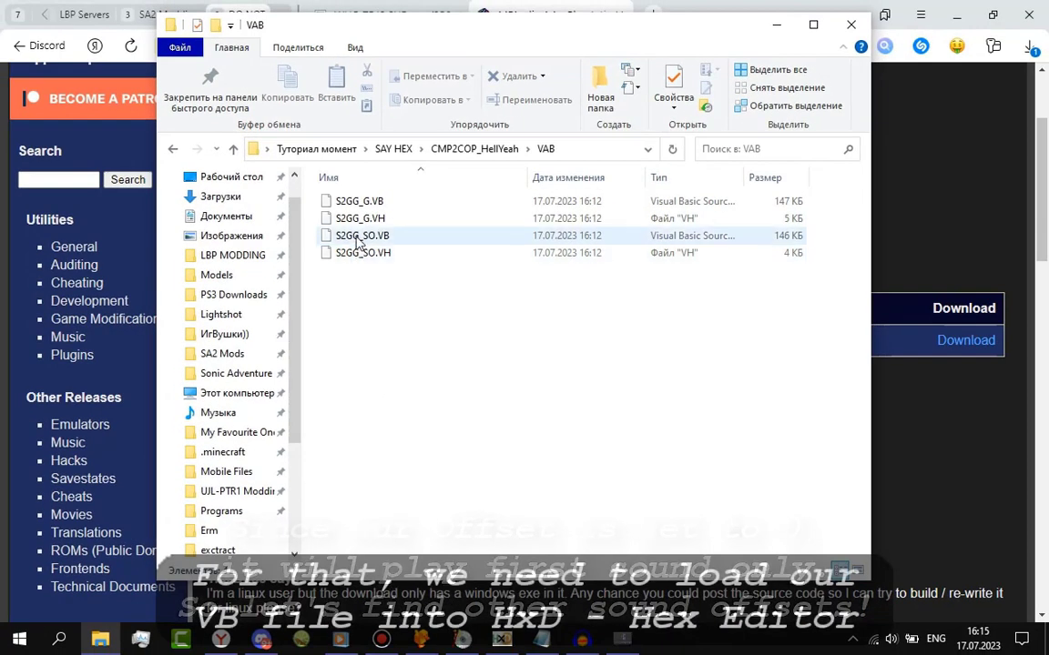
Open S2GG_SO.VB in HxD and hex-search everywhere for sixteen 00 bytes, listing all 7 matches.
{"action": "left_click_drag", "start_coordinate": [357, 241], "coordinate": [334, 306]}
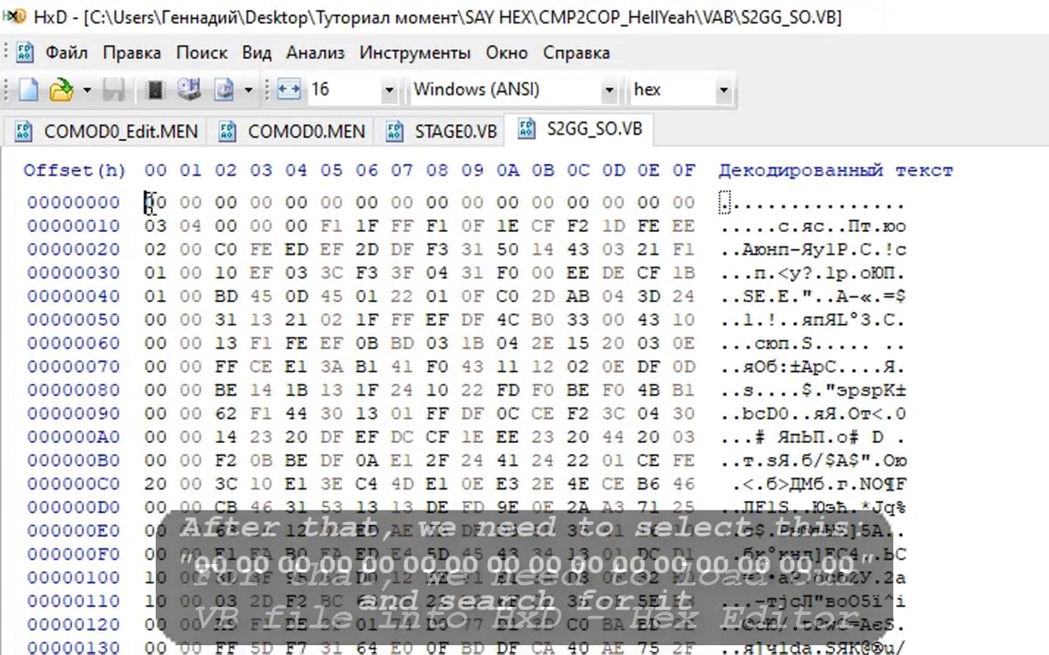
{"action": "left_click_drag", "start_coordinate": [148, 202], "coordinate": [699, 201]}
{"action": "key", "text": "ctrl+c"}
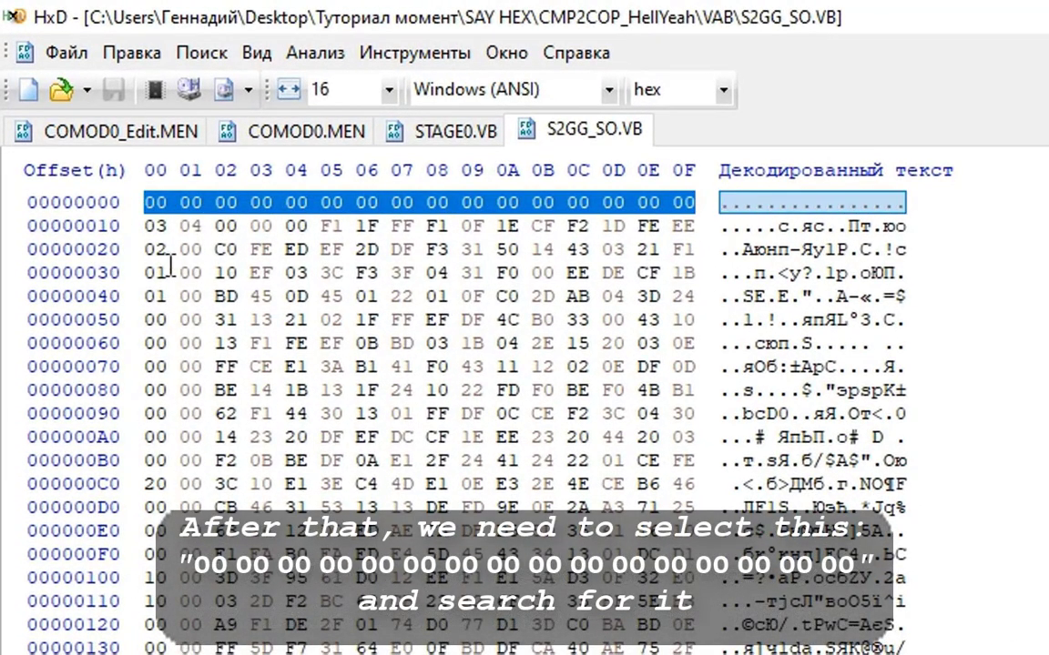
{"action": "key", "text": "ctrl+f"}
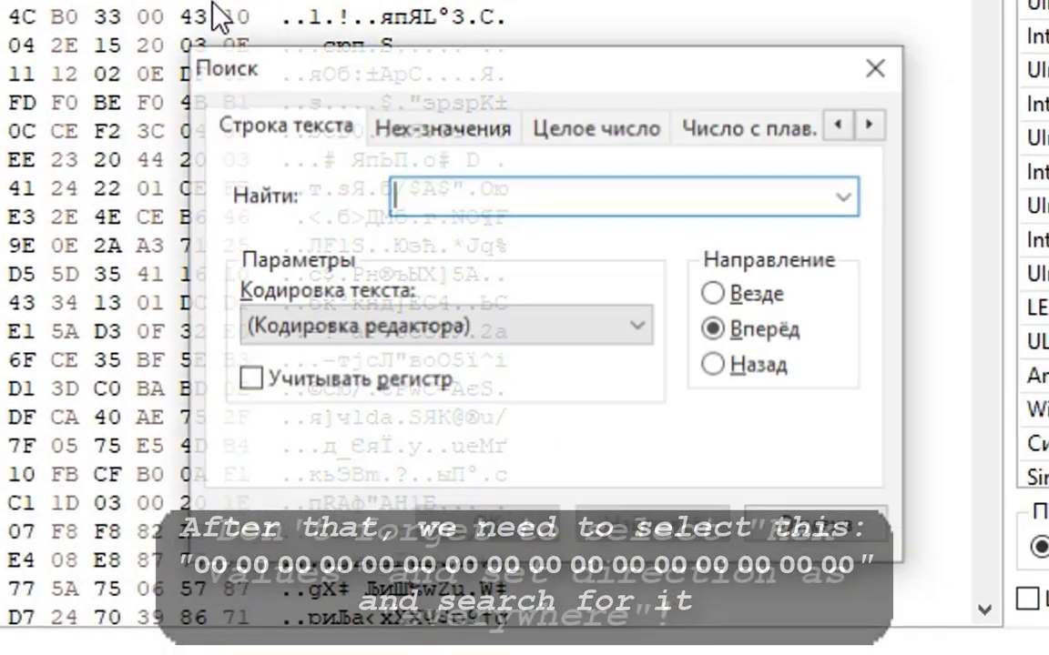
{"action": "left_click", "coordinate": [440, 118]}
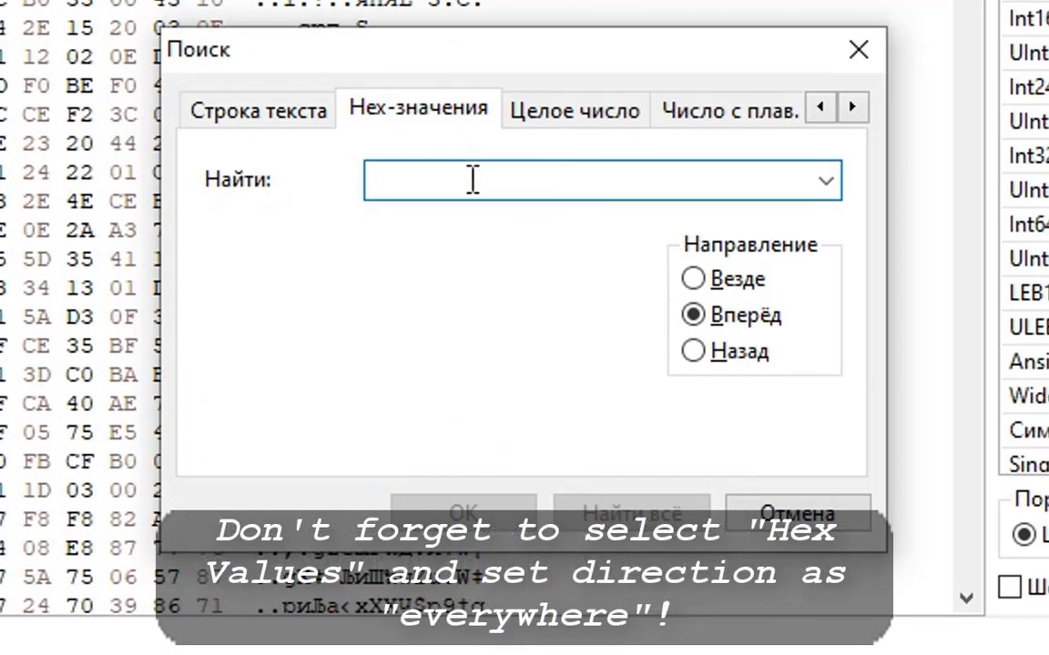
{"action": "key", "text": "ctrl+v"}
{"action": "left_click", "coordinate": [751, 280]}
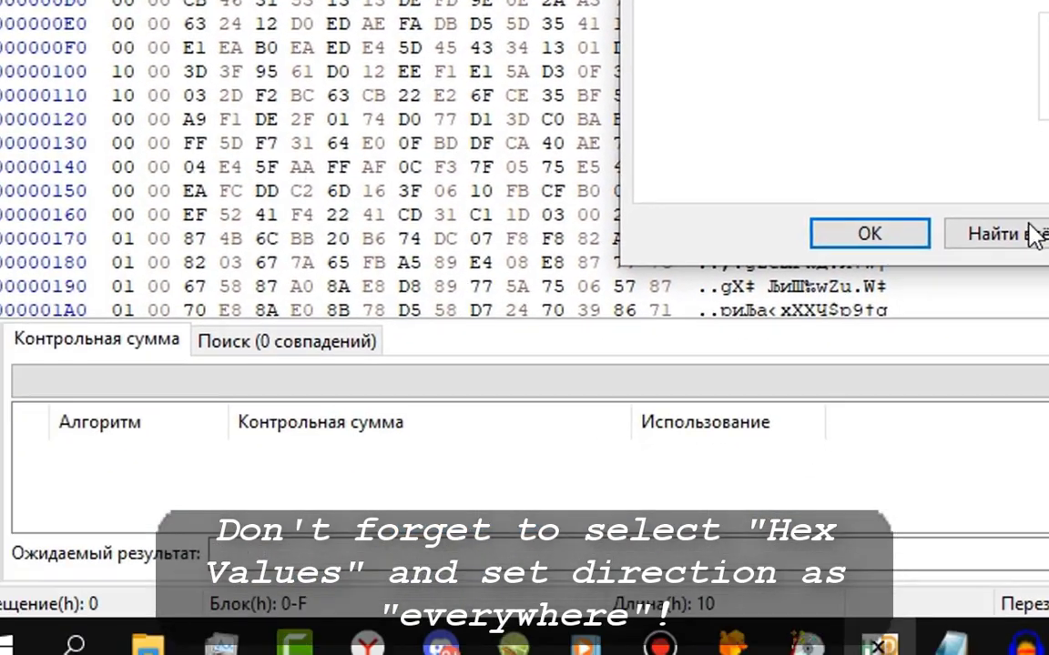
{"action": "left_click", "coordinate": [1010, 235]}
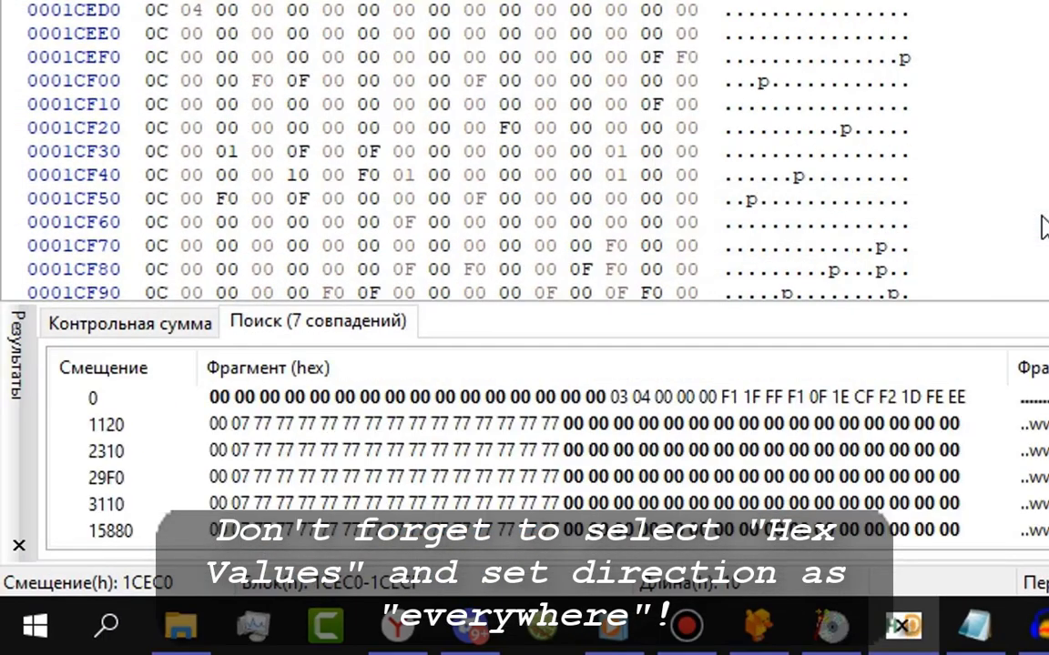
{"action": "left_click", "coordinate": [417, 399]}
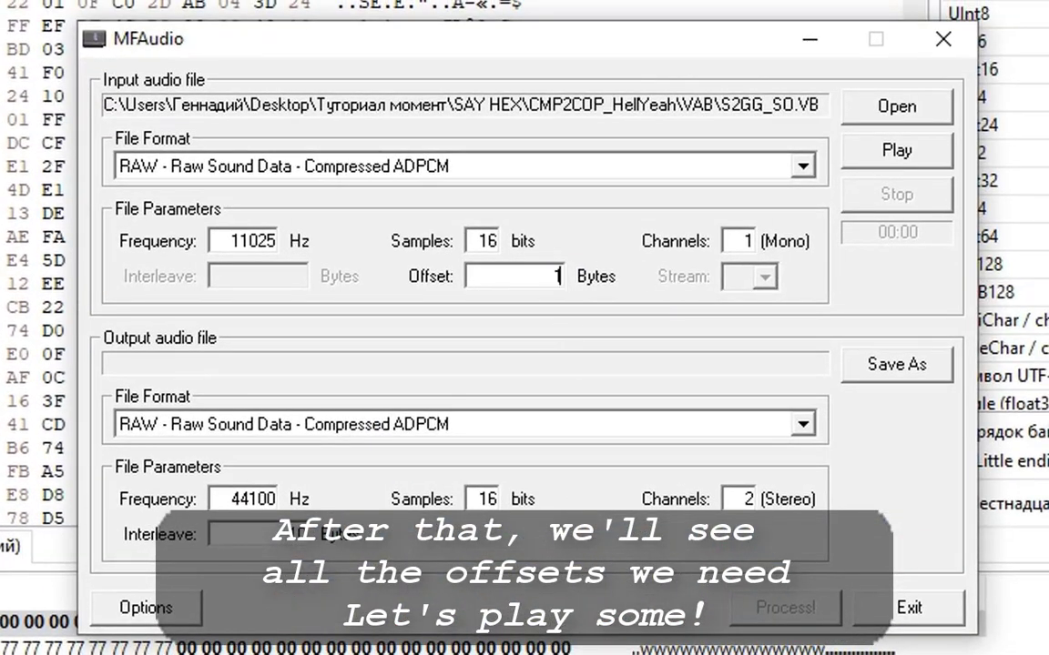
Preview S2GG_SO.VB at offsets 1120, 2310 and 3110 to find the right sound.
{"action": "left_click", "coordinate": [901, 160]}
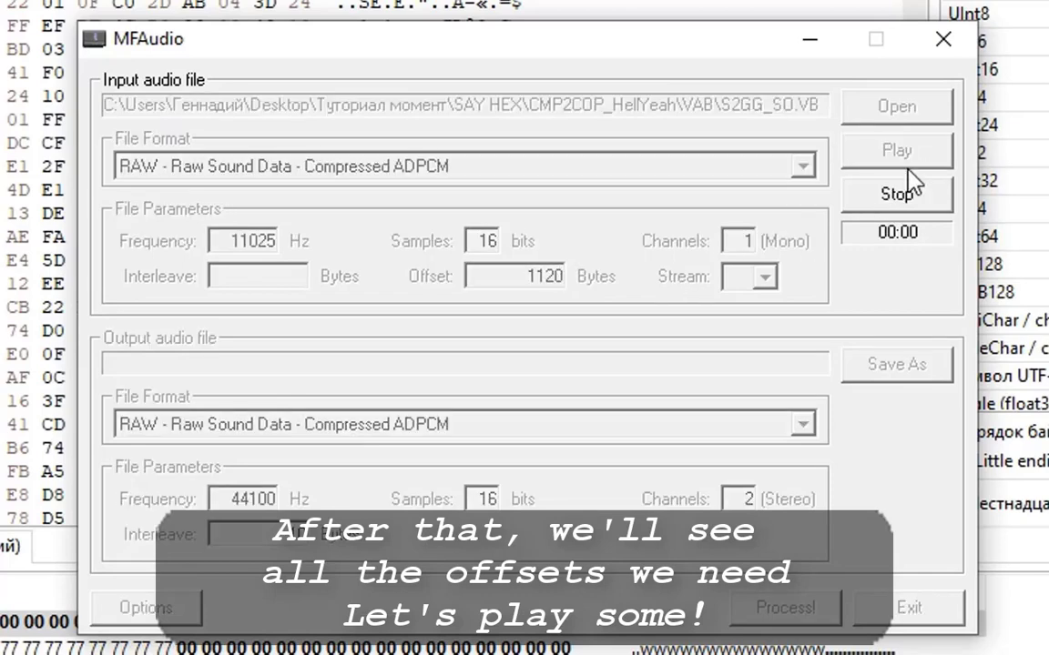
{"action": "left_click_drag", "start_coordinate": [468, 273], "coordinate": [640, 275]}
{"action": "type", "text": "2310"}
{"action": "left_click", "coordinate": [922, 153]}
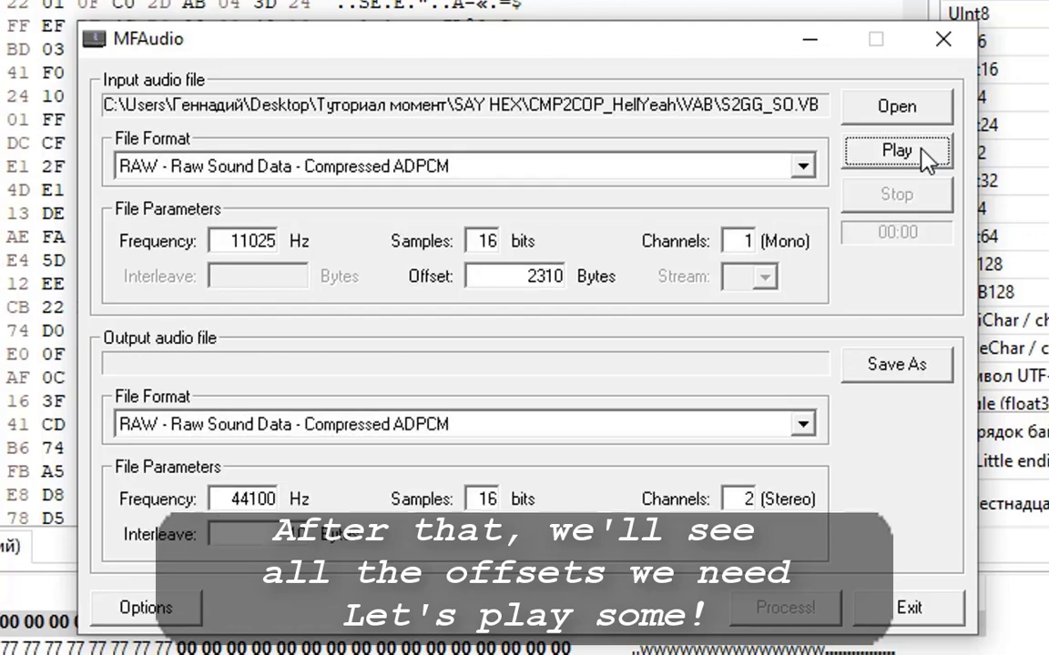
{"action": "left_click_drag", "start_coordinate": [513, 275], "coordinate": [622, 282]}
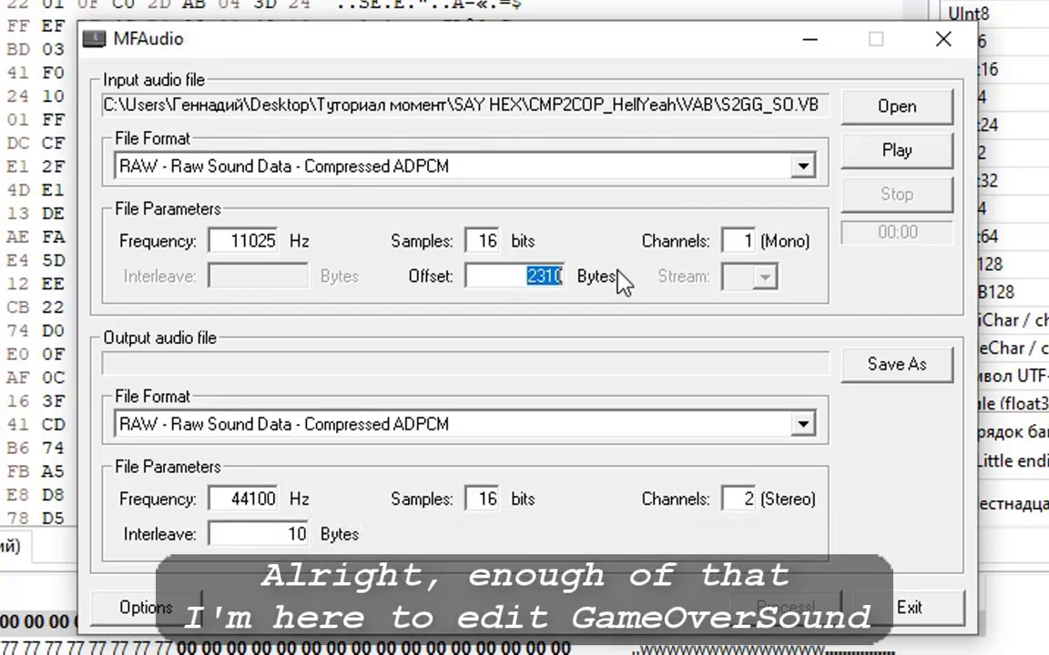
{"action": "type", "text": "3"}
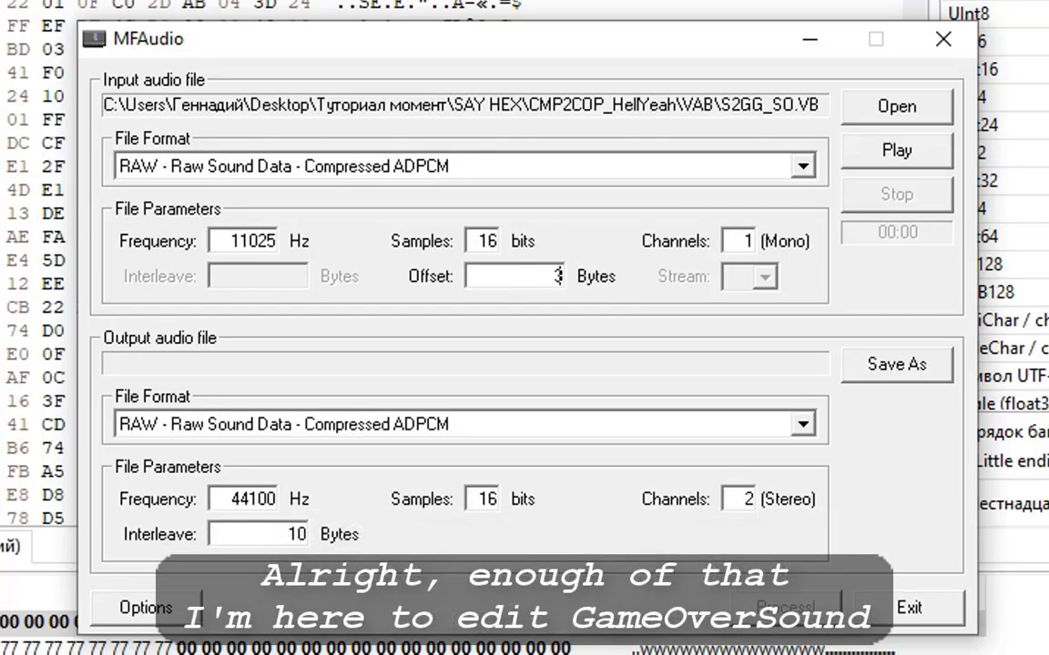
{"action": "type", "text": "110"}
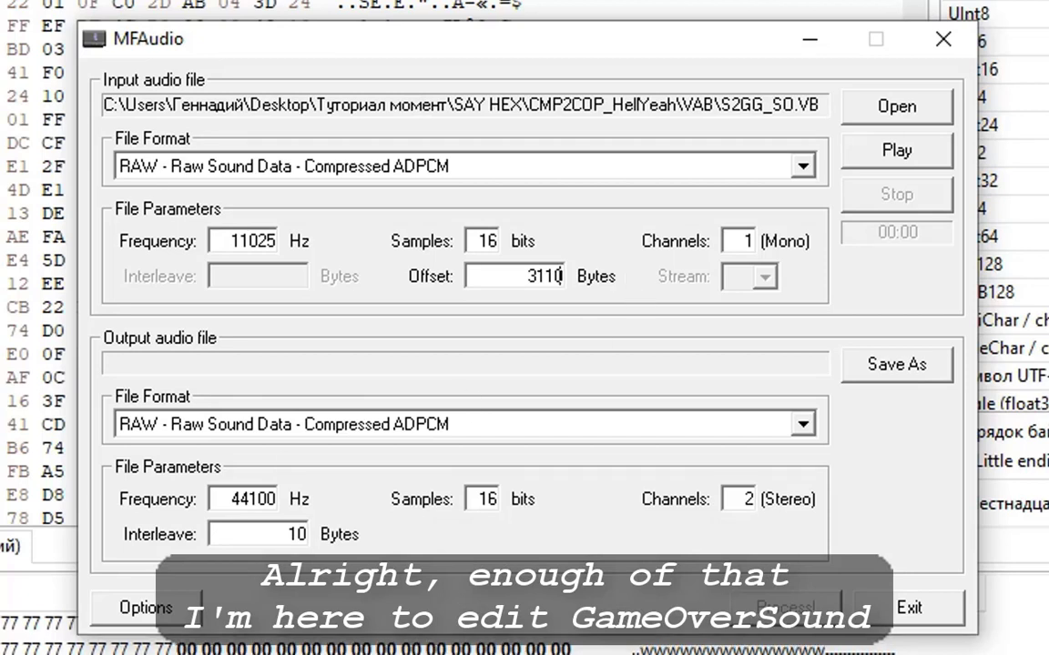
{"action": "left_click", "coordinate": [895, 155]}
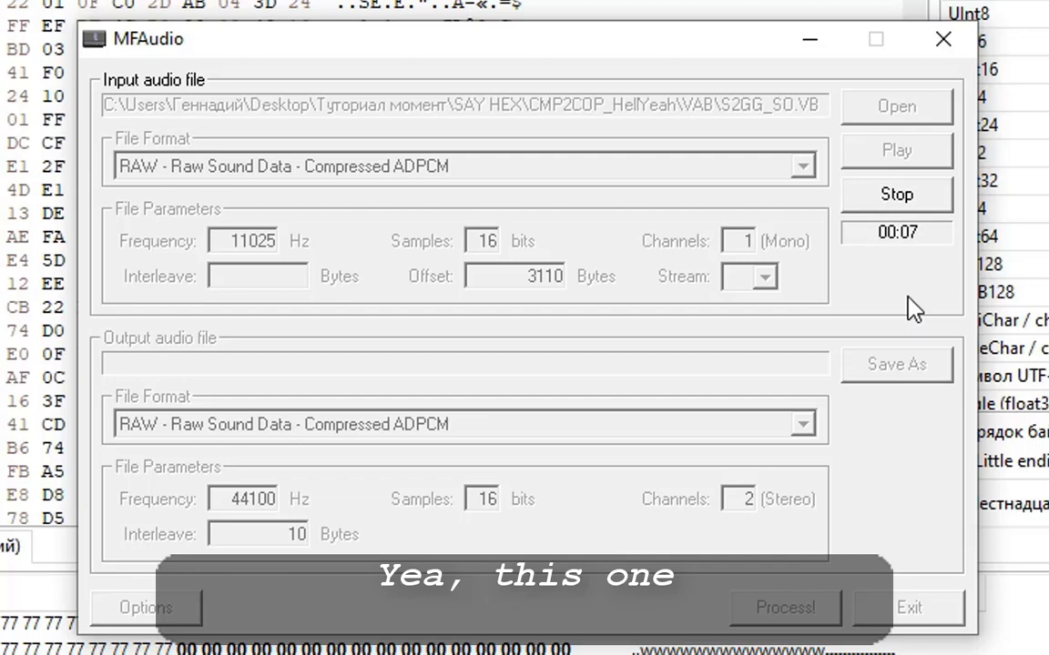
{"action": "left_click", "coordinate": [910, 196]}
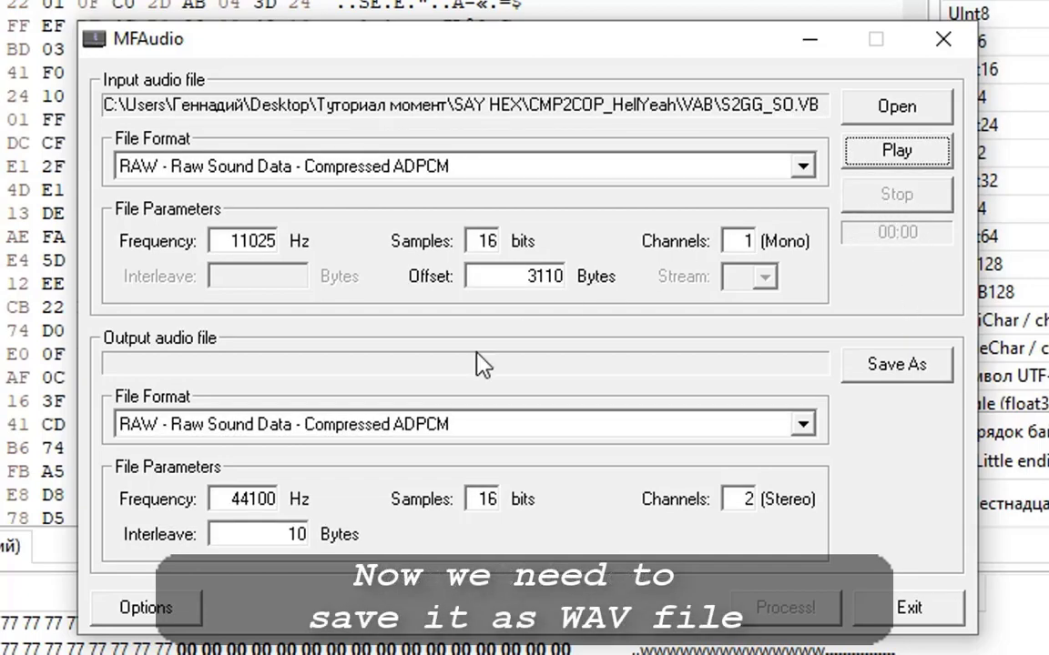
Set the output format to WAV at 11025 Hz with 1 channel.
{"action": "left_click", "coordinate": [375, 426]}
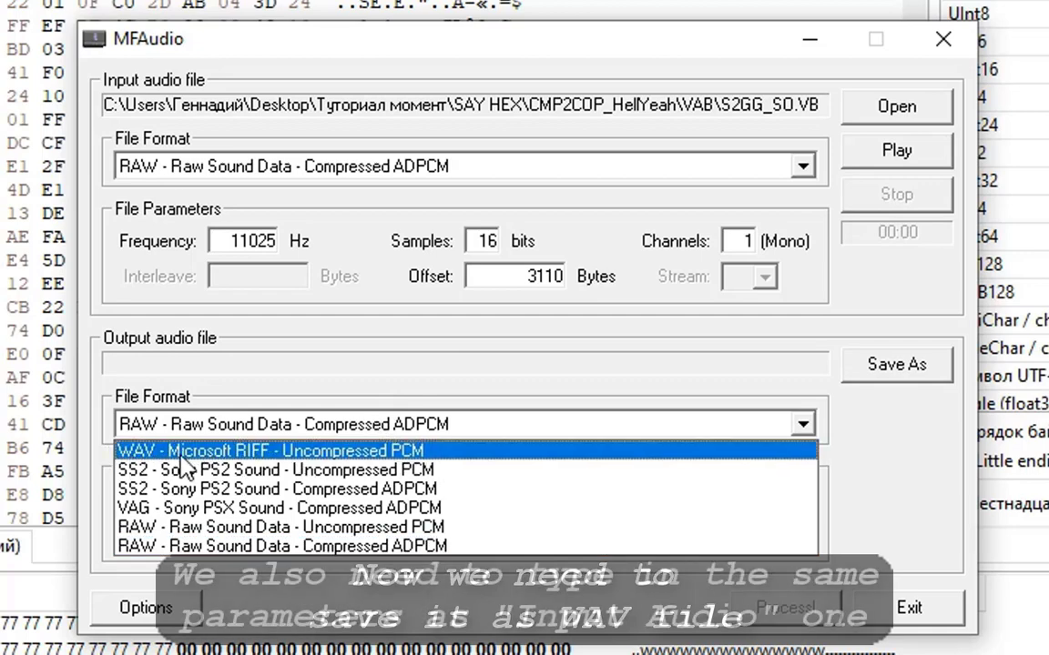
{"action": "left_click", "coordinate": [137, 451]}
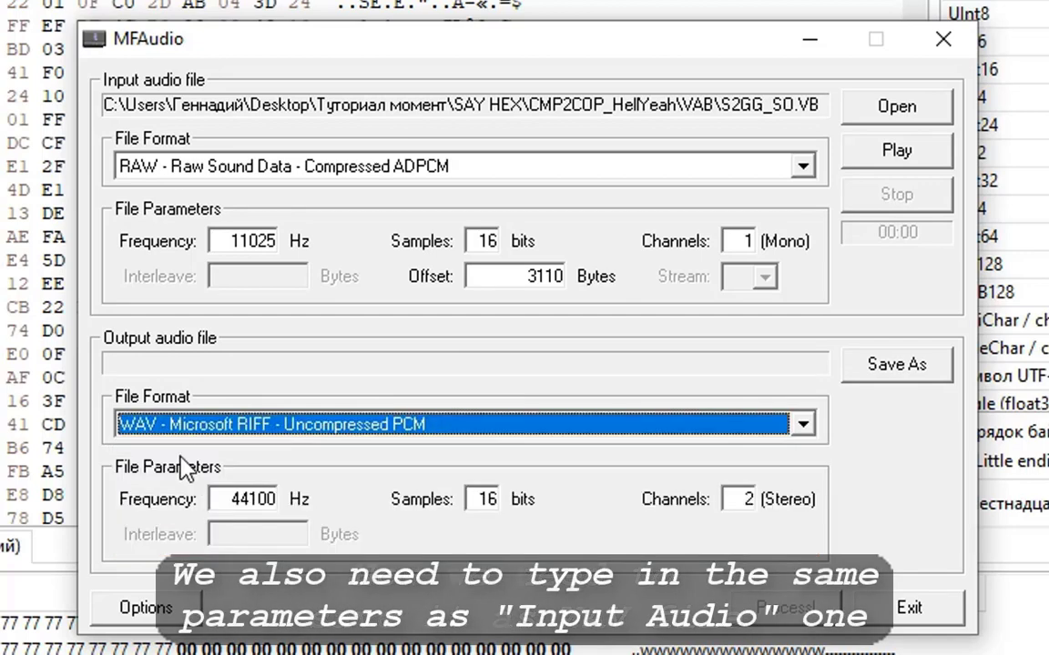
{"action": "double_click", "coordinate": [236, 241]}
{"action": "key", "text": "ctrl+c"}
{"action": "double_click", "coordinate": [225, 502]}
{"action": "key", "text": "ctrl+v"}
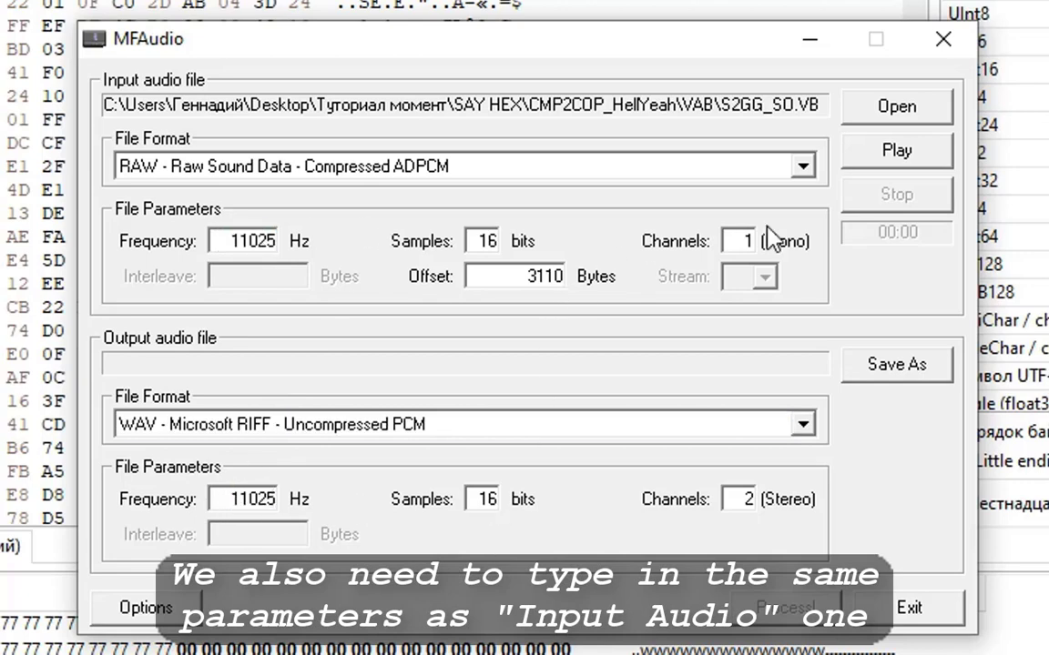
{"action": "double_click", "coordinate": [739, 499]}
{"action": "key", "text": "ctrl+v"}
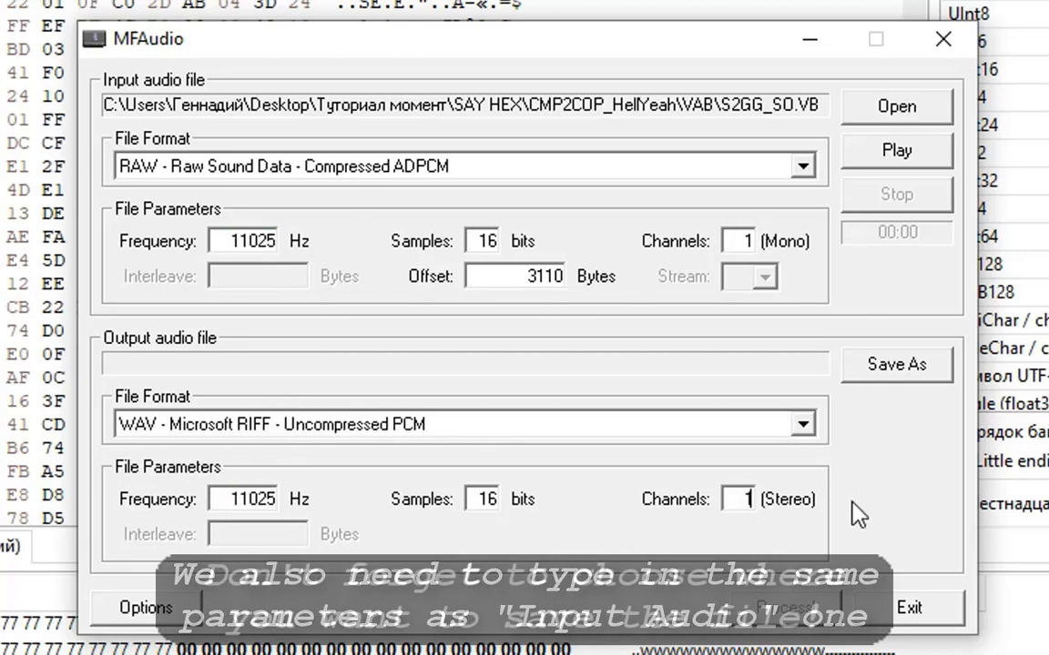
Save the output as GIVEMEABREAK.wav and run the conversion.
{"action": "left_click", "coordinate": [905, 369]}
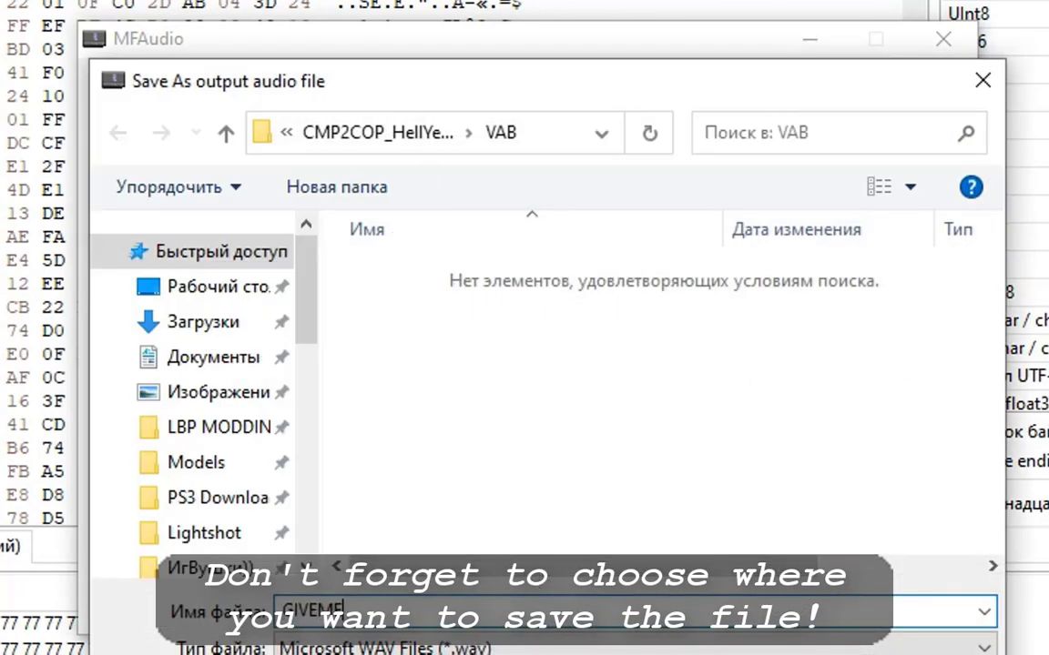
{"action": "key", "text": "Return"}
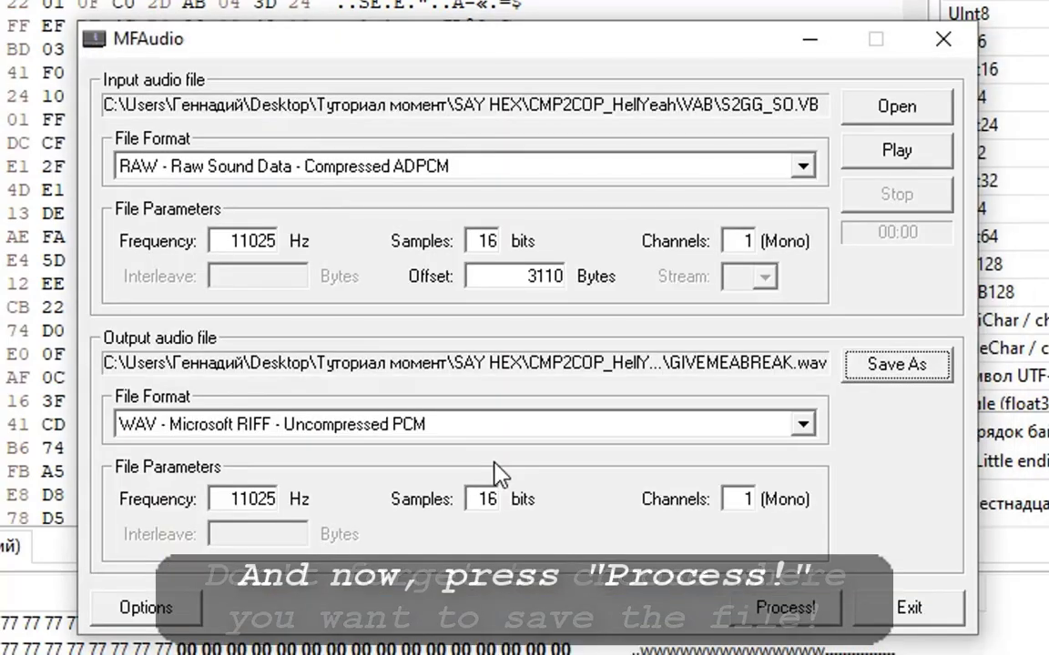
{"action": "left_click", "coordinate": [783, 608]}
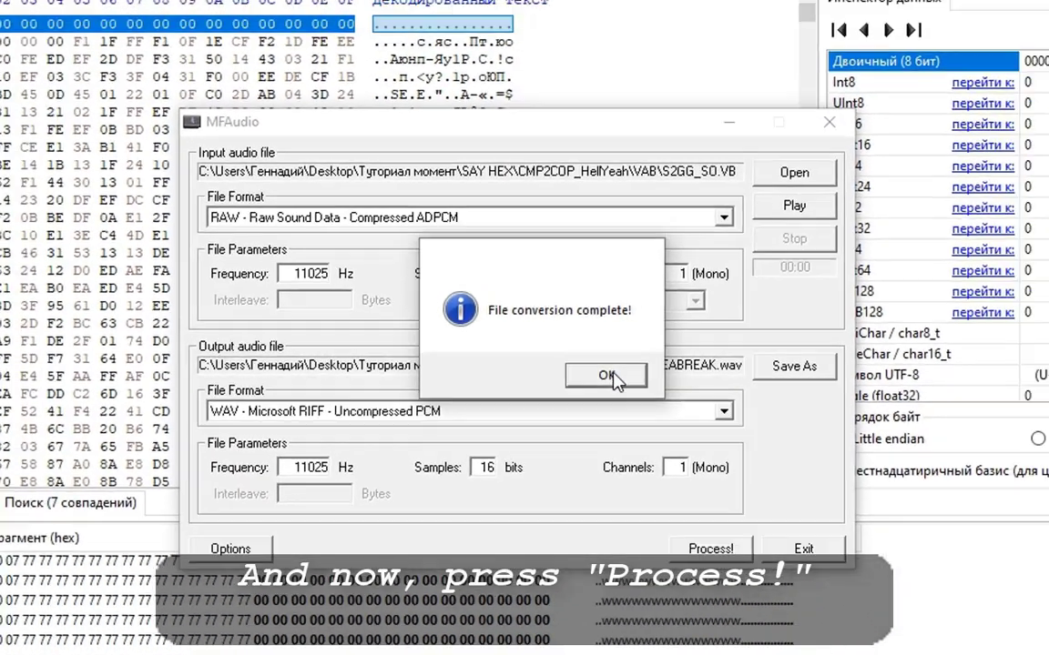
{"action": "left_click", "coordinate": [608, 375]}
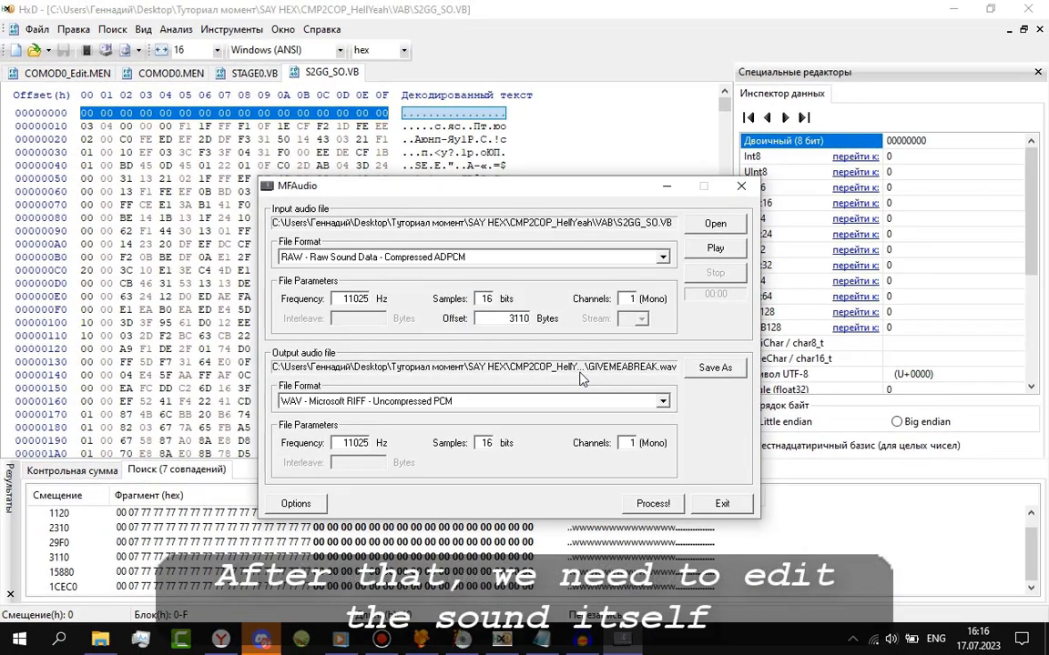
Drag GIVEMEABREAK.wav from the VAB folder into Audacity, zoom out to 24 seconds and play it.
{"action": "left_click", "coordinate": [597, 643]}
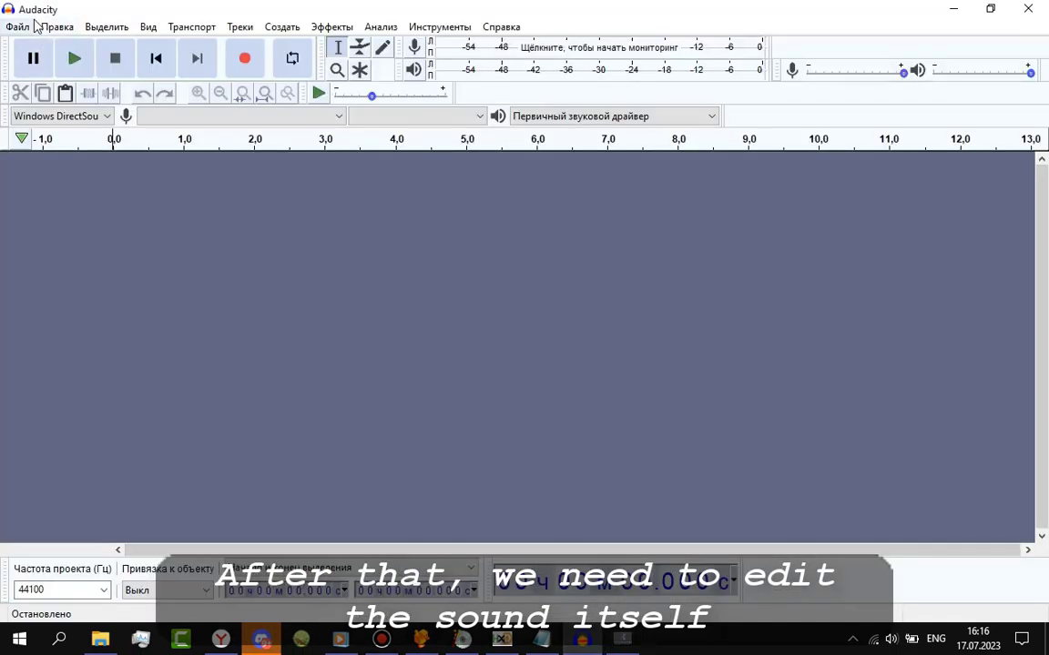
{"action": "left_click", "coordinate": [101, 641]}
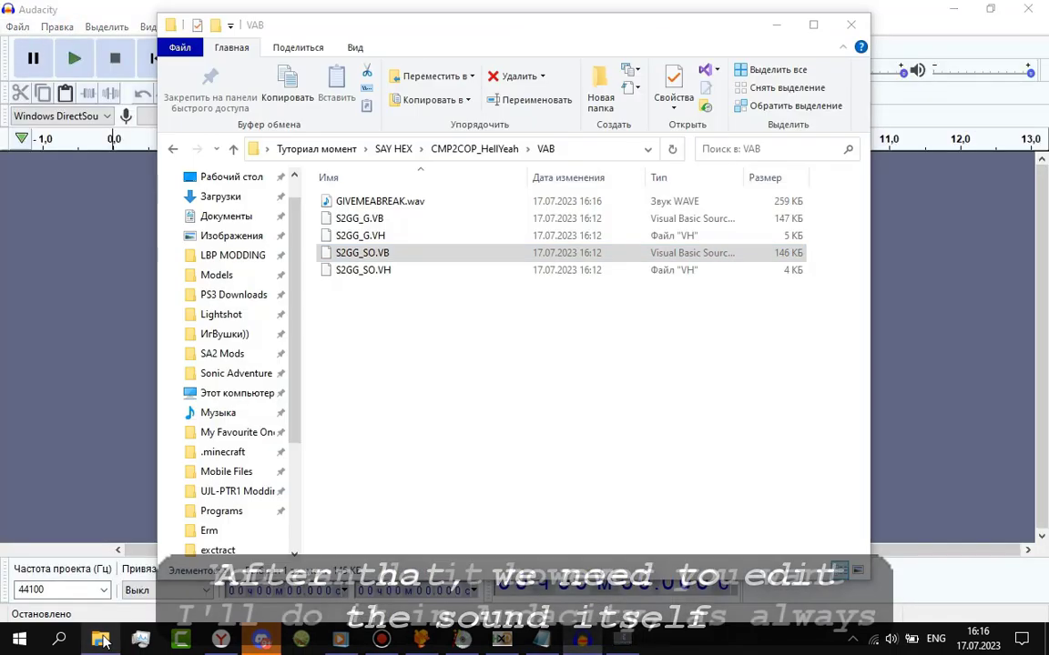
{"action": "left_click", "coordinate": [364, 202]}
{"action": "left_click_drag", "start_coordinate": [128, 218], "coordinate": [89, 206]}
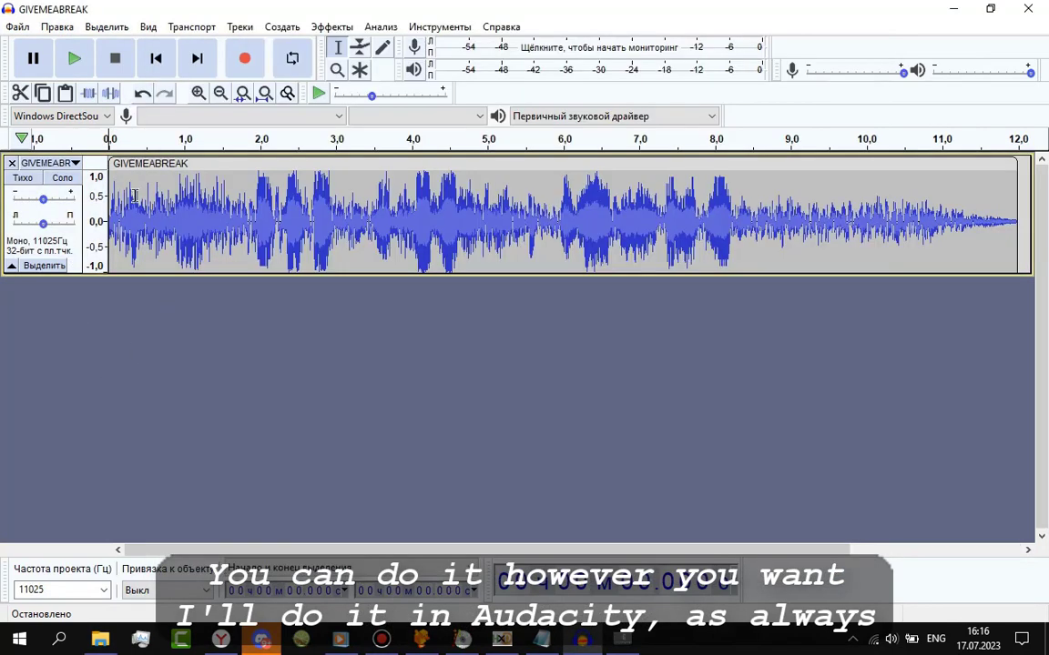
{"action": "key", "text": "ctrl+3"}
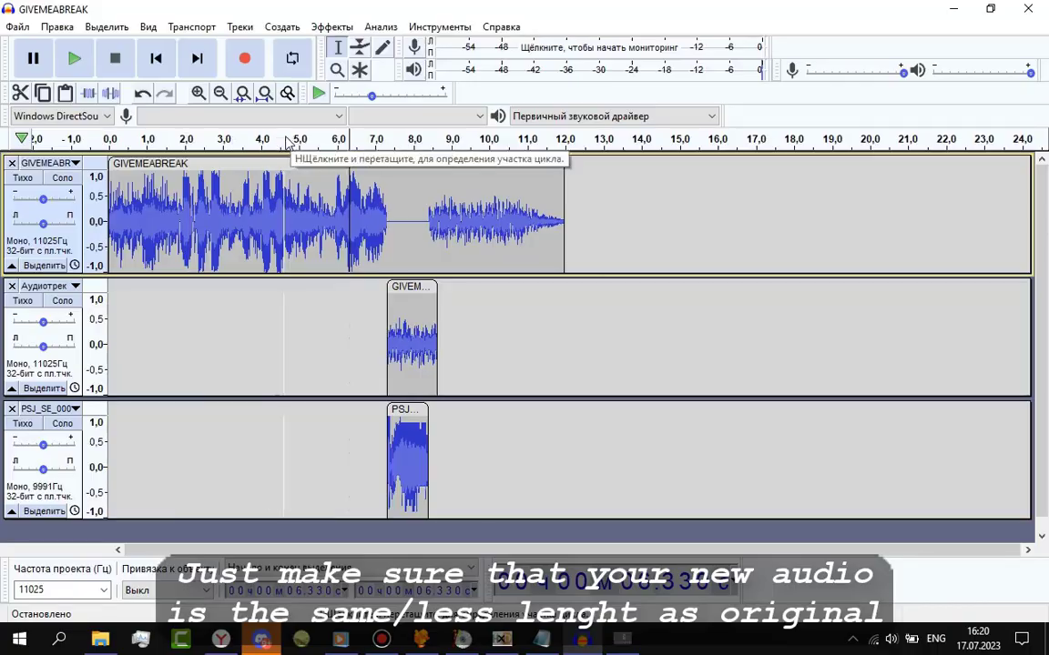
{"action": "left_click", "coordinate": [297, 140]}
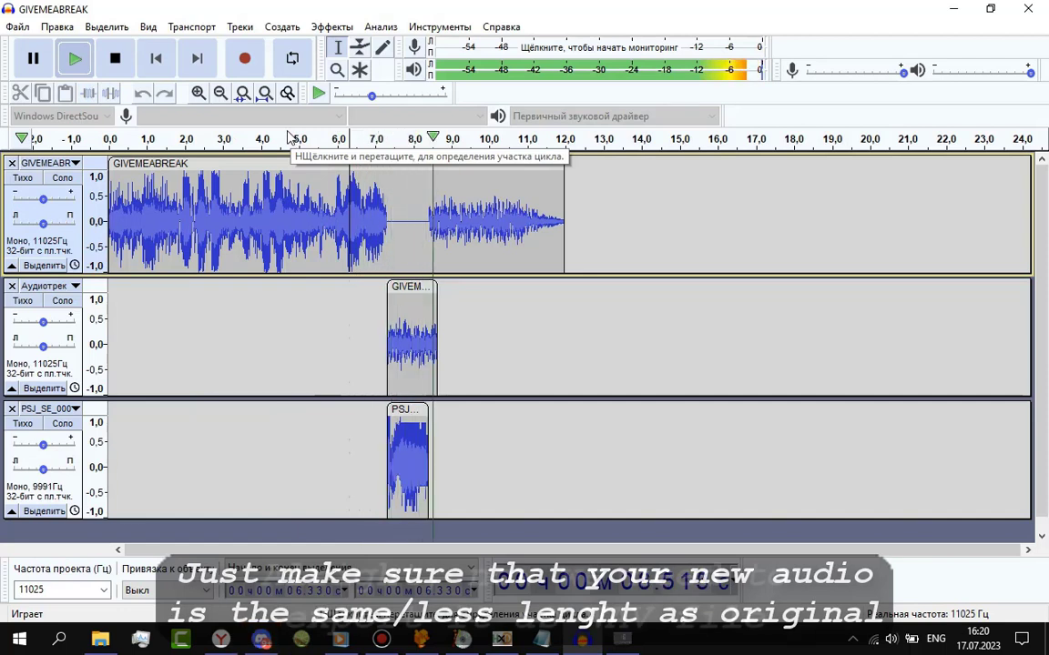
Stop playback, move the cursor to about 2 seconds and start a WAV export.
{"action": "left_click", "coordinate": [115, 59]}
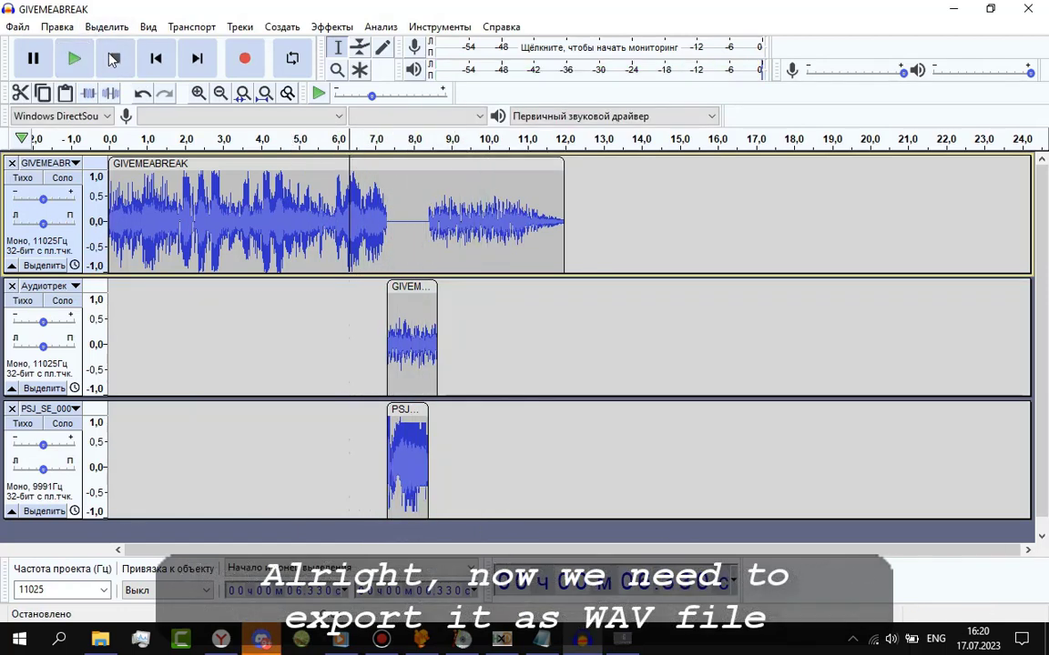
{"action": "left_click", "coordinate": [184, 255]}
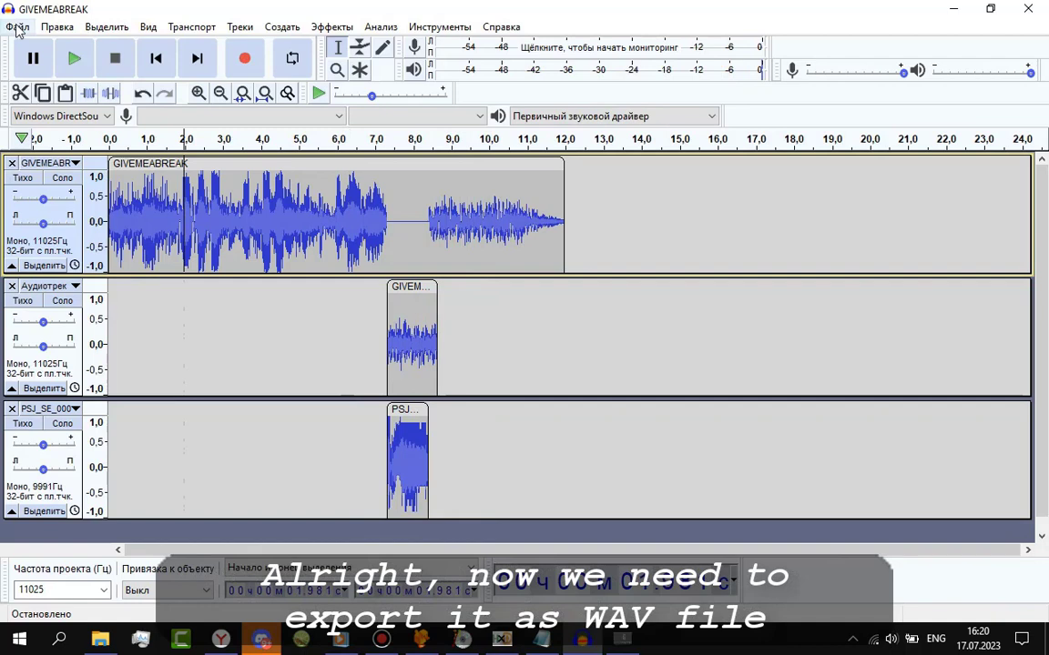
{"action": "left_click", "coordinate": [18, 27]}
{"action": "mouse_move", "coordinate": [133, 149]}
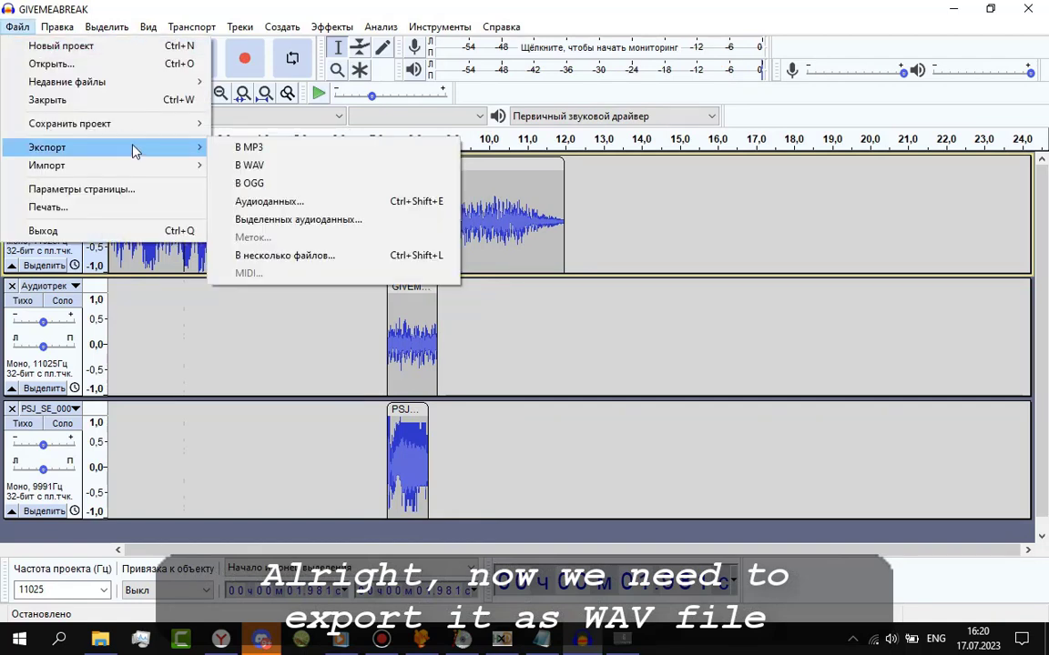
{"action": "left_click", "coordinate": [271, 167]}
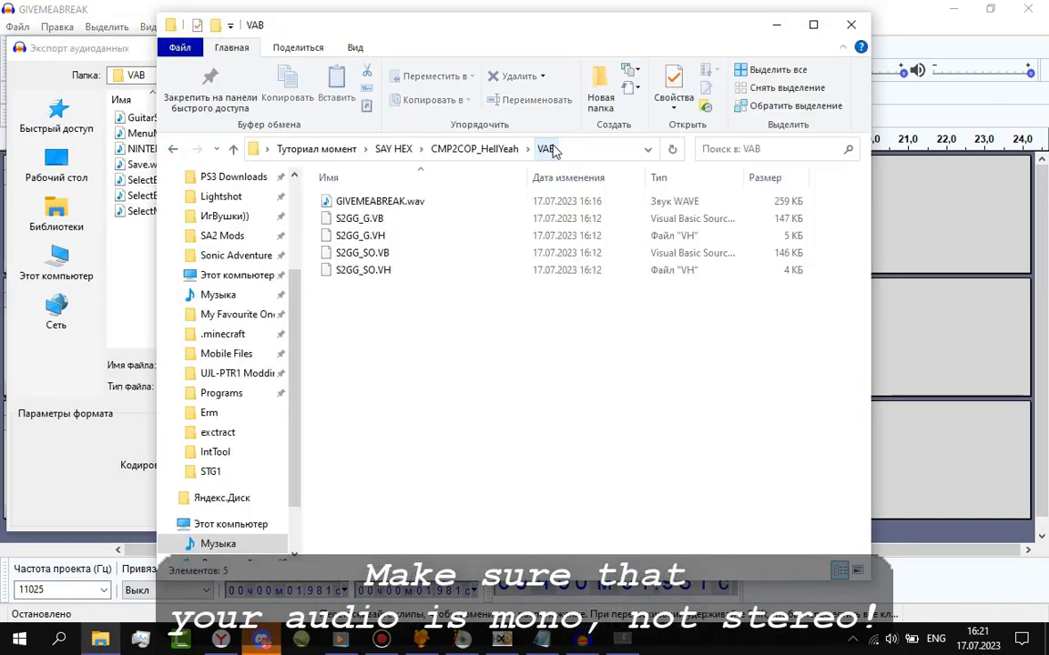
Save the export as game OVA.wav in the VAB folder.
{"action": "left_click", "coordinate": [519, 138]}
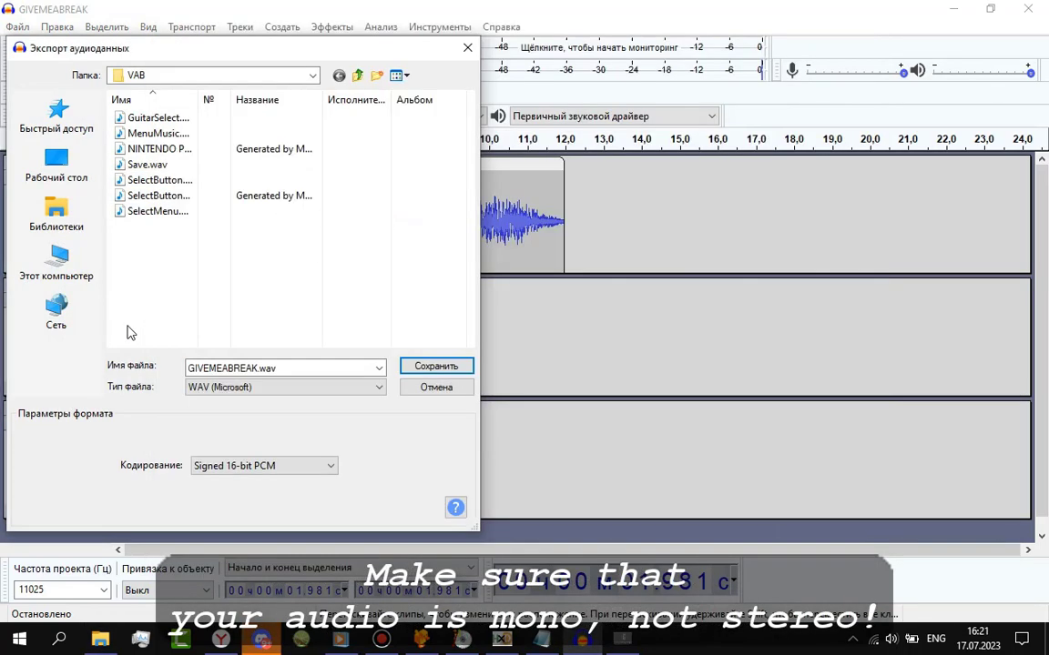
{"action": "double_click", "coordinate": [287, 369]}
{"action": "key", "text": "ctrl+v"}
{"action": "key", "text": "Return"}
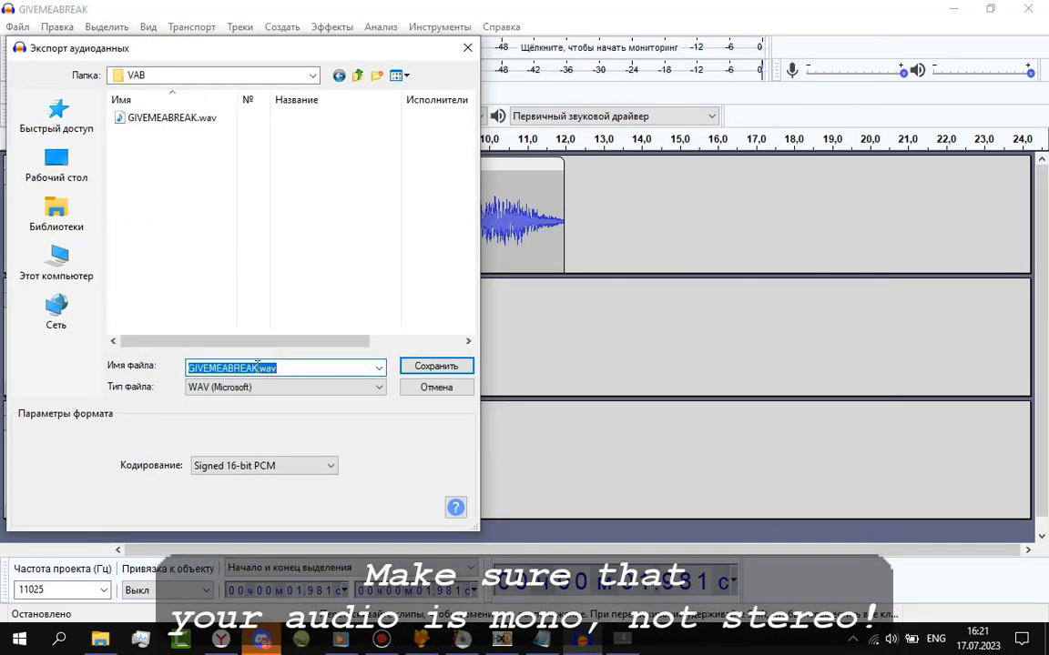
{"action": "type", "text": "game OVA"}
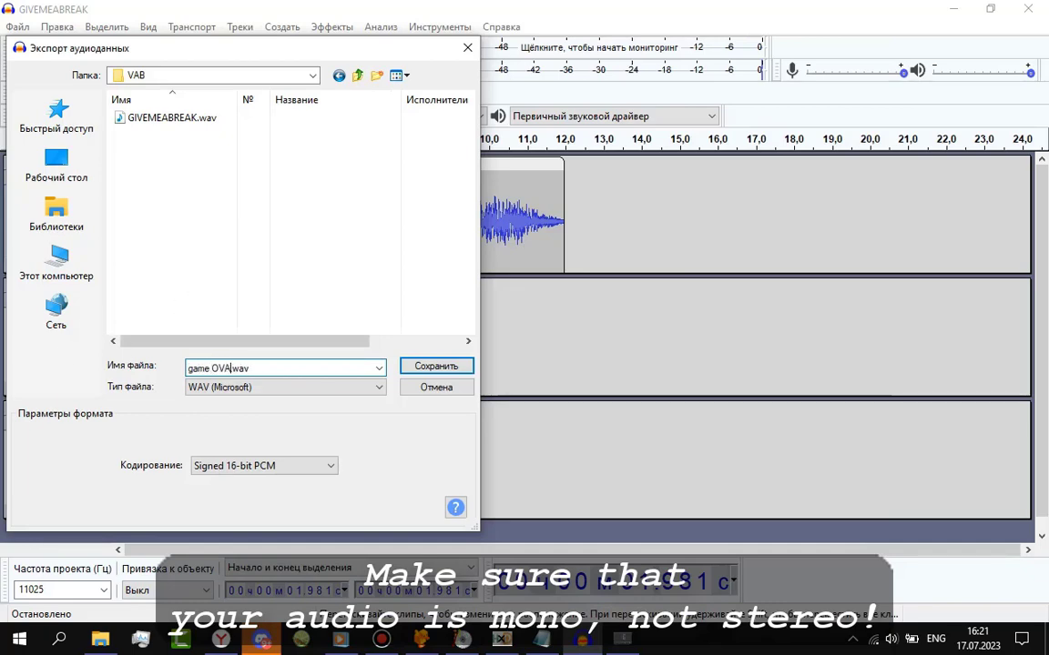
{"action": "key", "text": "Return"}
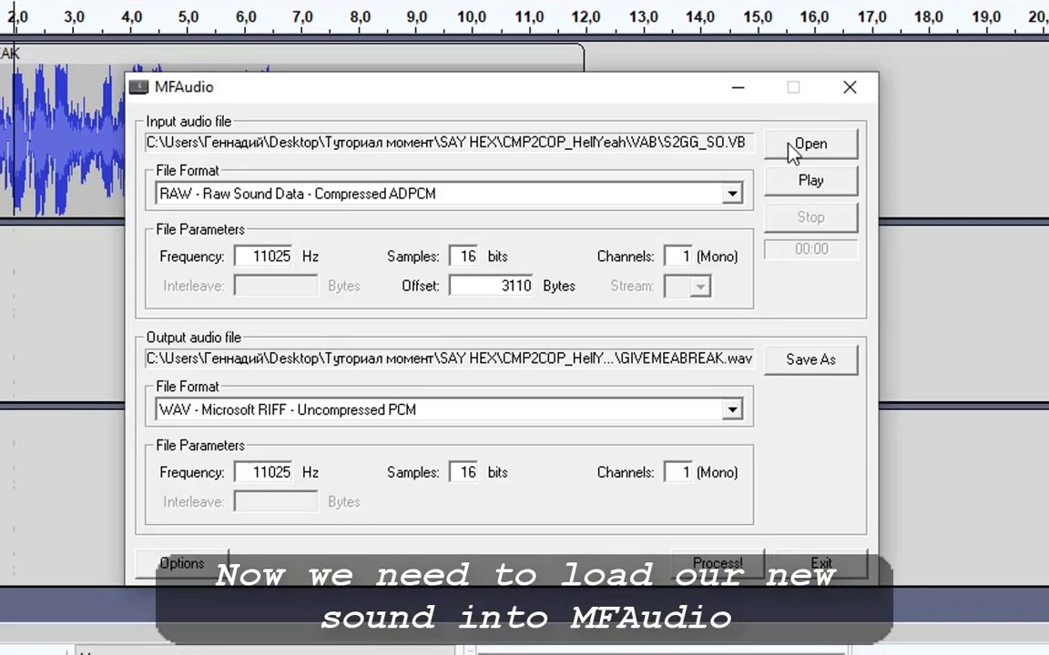
Load game OVA.wav into MFAudio and preview its playback.
{"action": "left_click", "coordinate": [792, 146]}
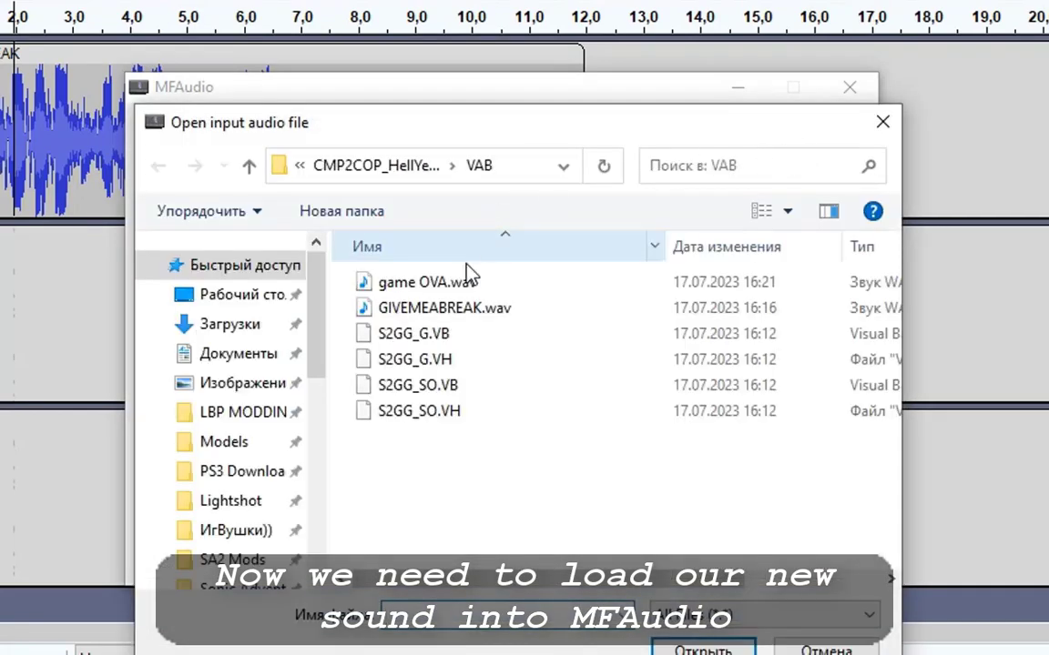
{"action": "double_click", "coordinate": [427, 283]}
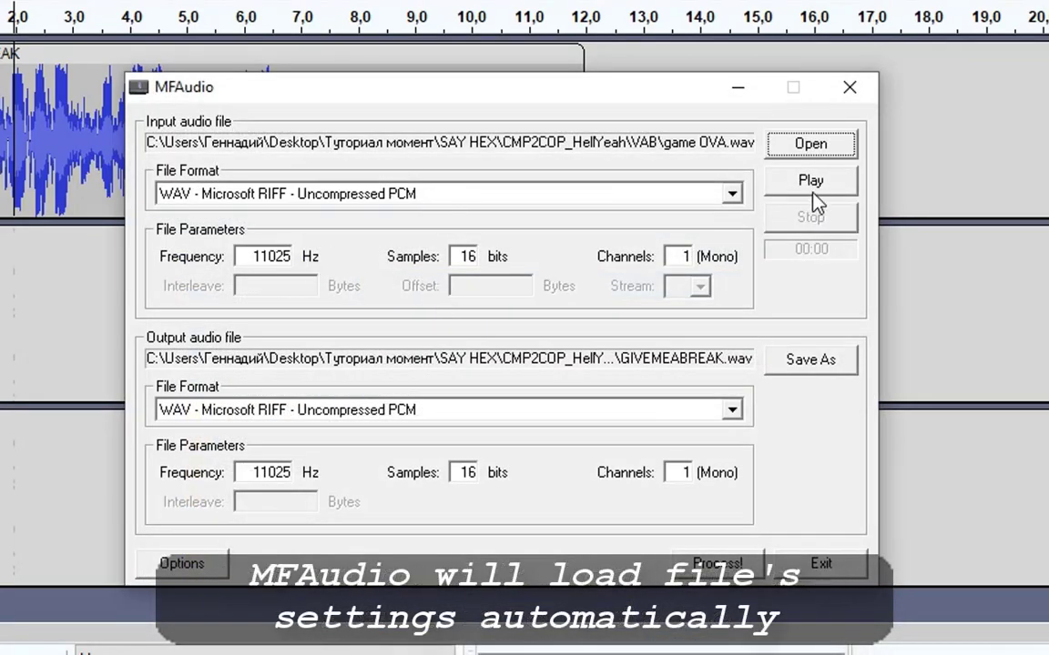
{"action": "left_click", "coordinate": [811, 191]}
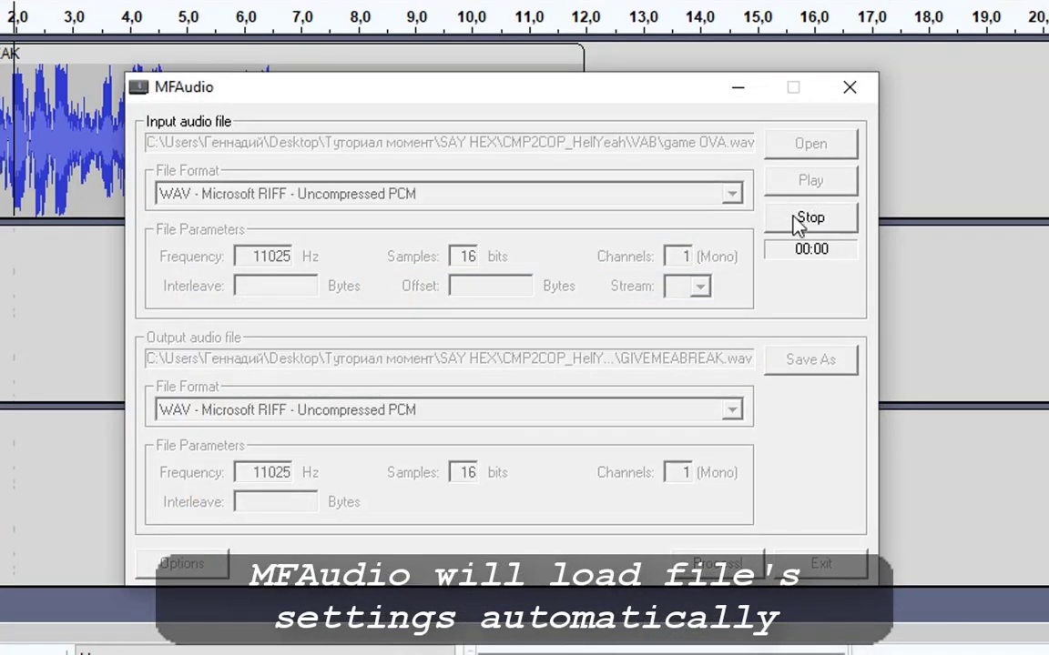
{"action": "left_click", "coordinate": [797, 223]}
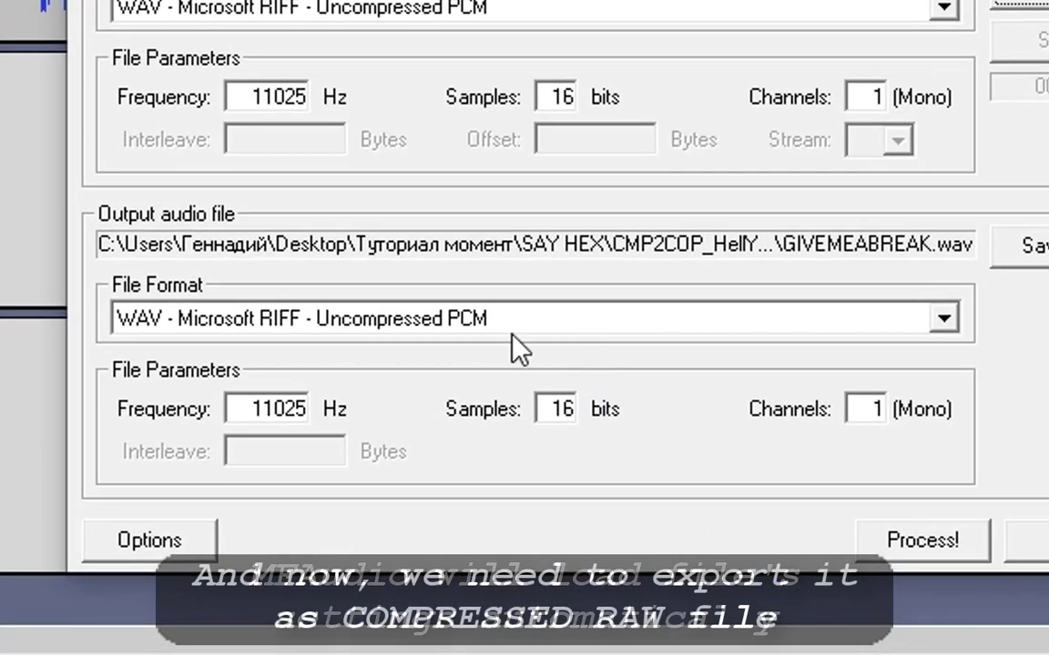
Convert it to RAW - Compressed ADPCM as AW MAN.raw.
{"action": "left_click", "coordinate": [448, 316]}
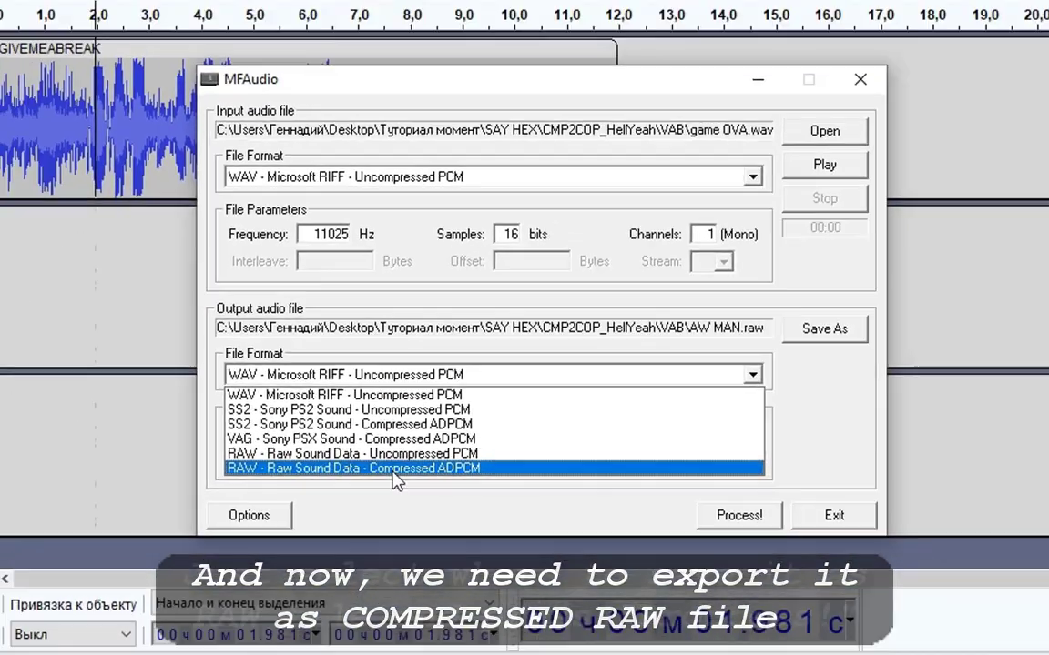
{"action": "left_click", "coordinate": [386, 465]}
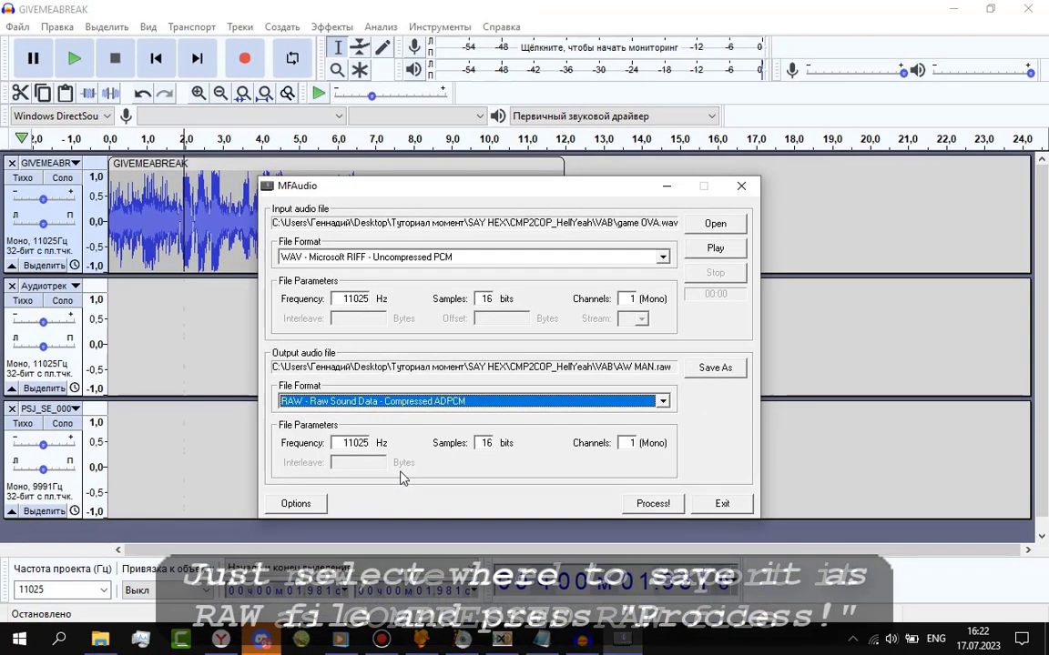
{"action": "left_click", "coordinate": [657, 507]}
{"action": "left_click", "coordinate": [576, 375]}
Load AW MAN.raw into HxD and check its last row at offset 12760 reads 07 77.
{"action": "left_click", "coordinate": [508, 642]}
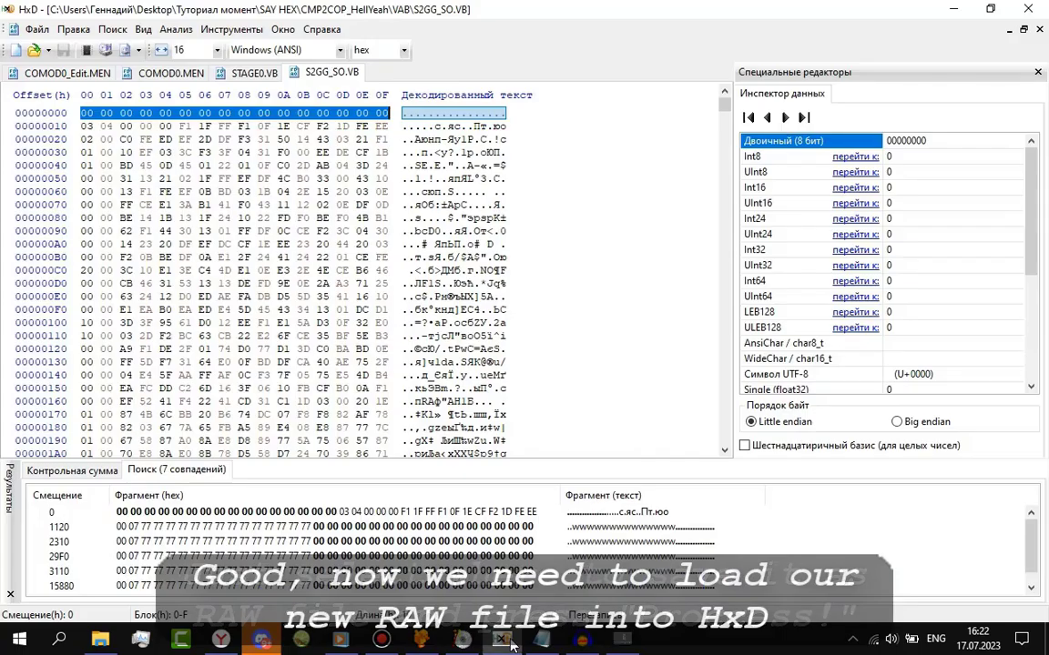
{"action": "left_click", "coordinate": [100, 640]}
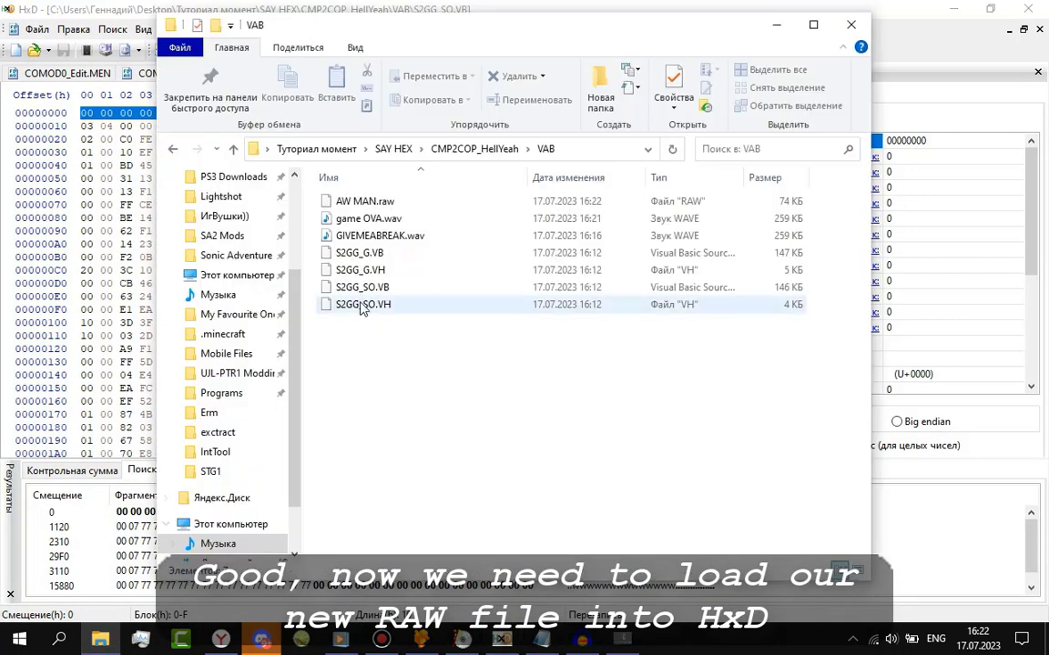
{"action": "left_click_drag", "start_coordinate": [303, 202], "coordinate": [127, 209]}
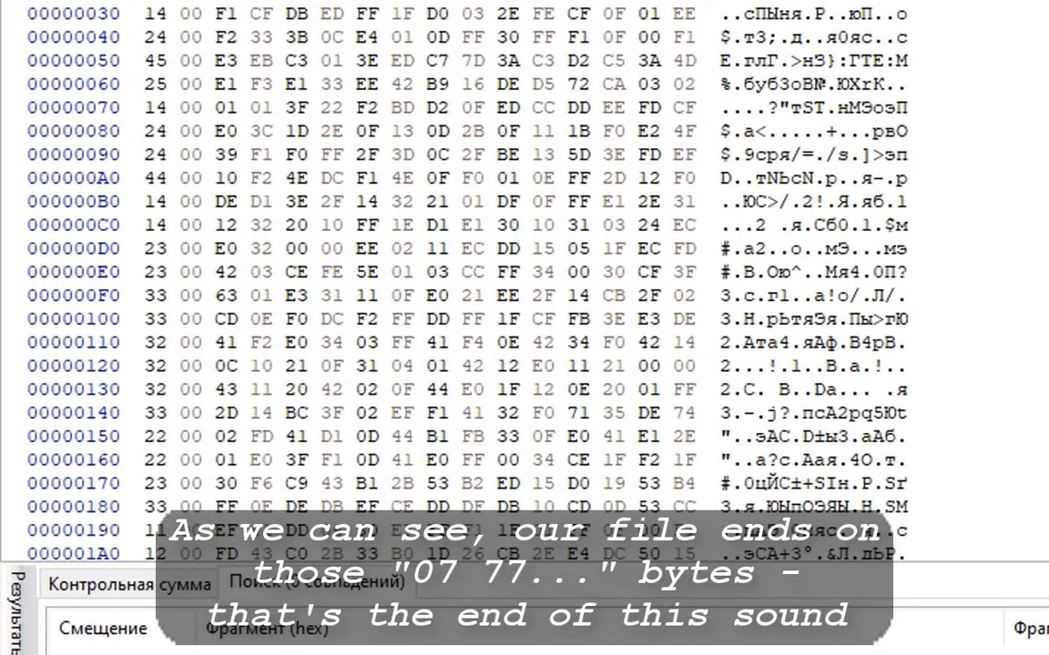
{"action": "scroll", "coordinate": [807, 247], "scroll_direction": "down", "scroll_amount": 20}
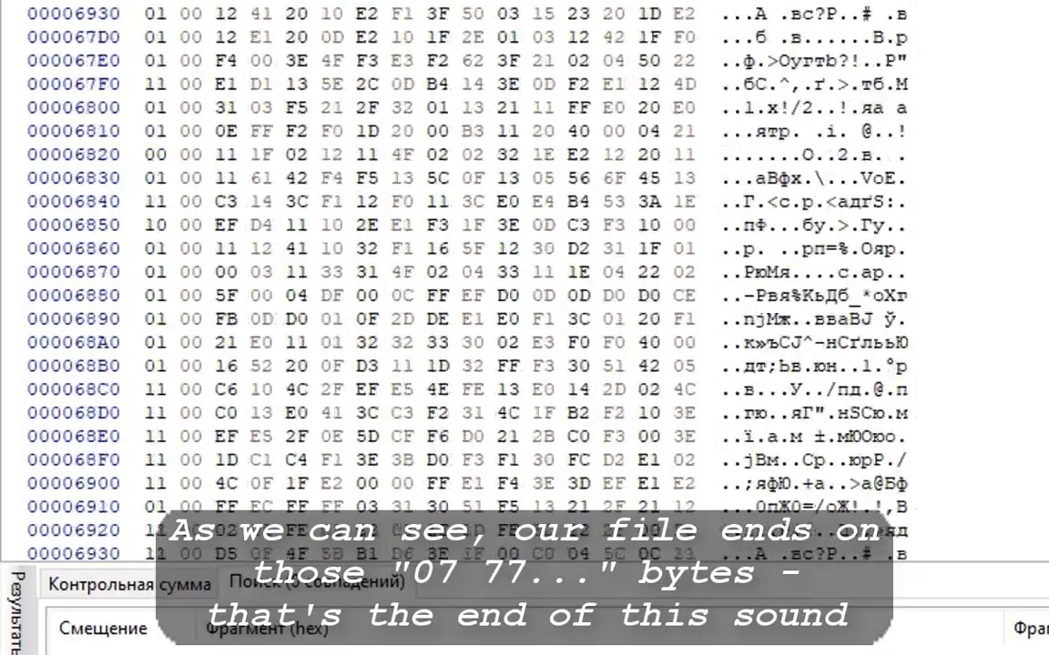
{"action": "scroll", "coordinate": [807, 248], "scroll_direction": "down", "scroll_amount": 1}
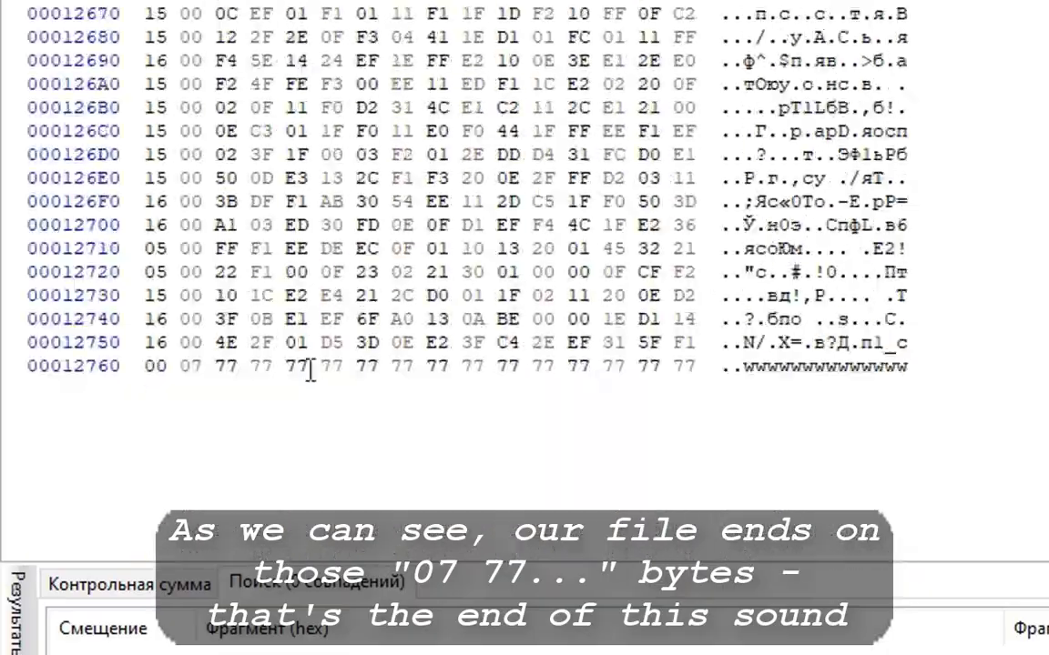
{"action": "left_click_drag", "start_coordinate": [145, 366], "coordinate": [689, 364]}
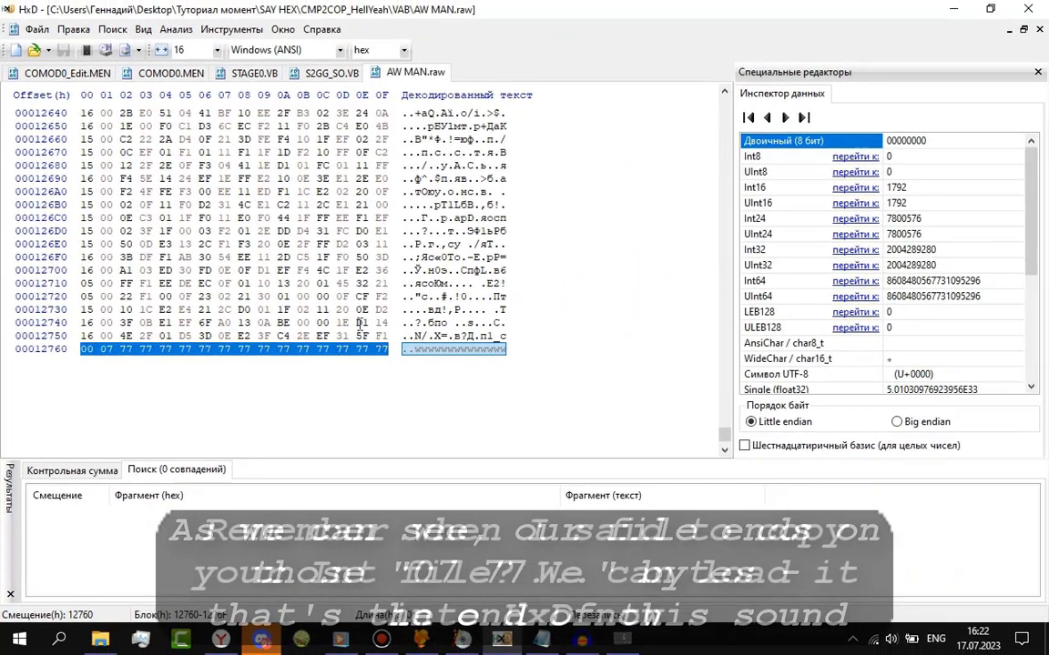
{"action": "left_click", "coordinate": [674, 319]}
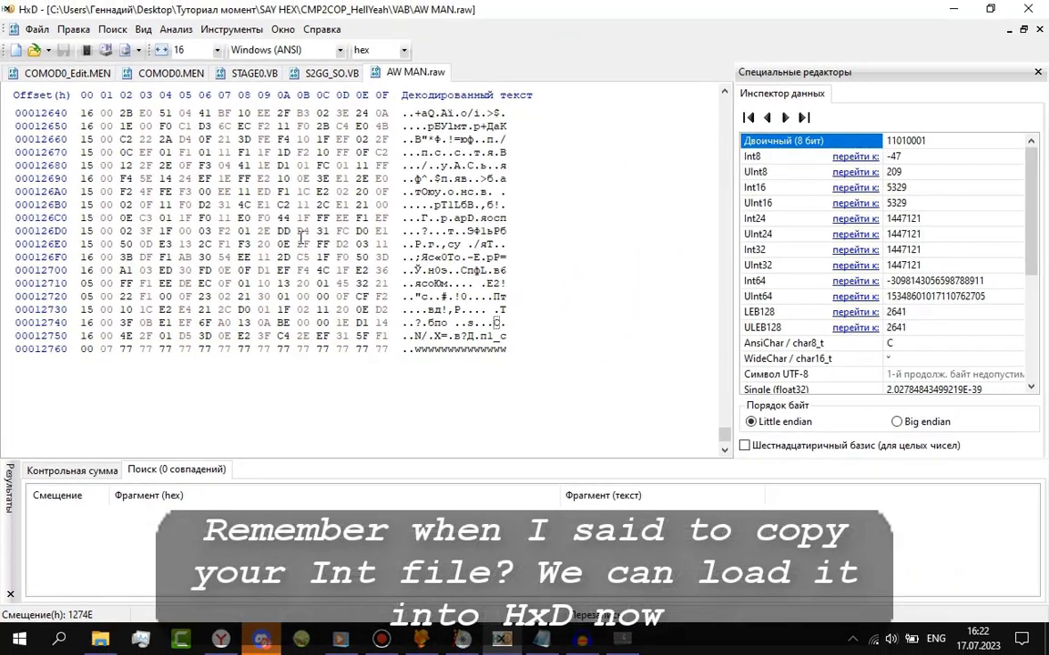
Open CMP2COP_Edit.INT from the SAY HEX folder in HxD.
{"action": "left_click", "coordinate": [100, 638]}
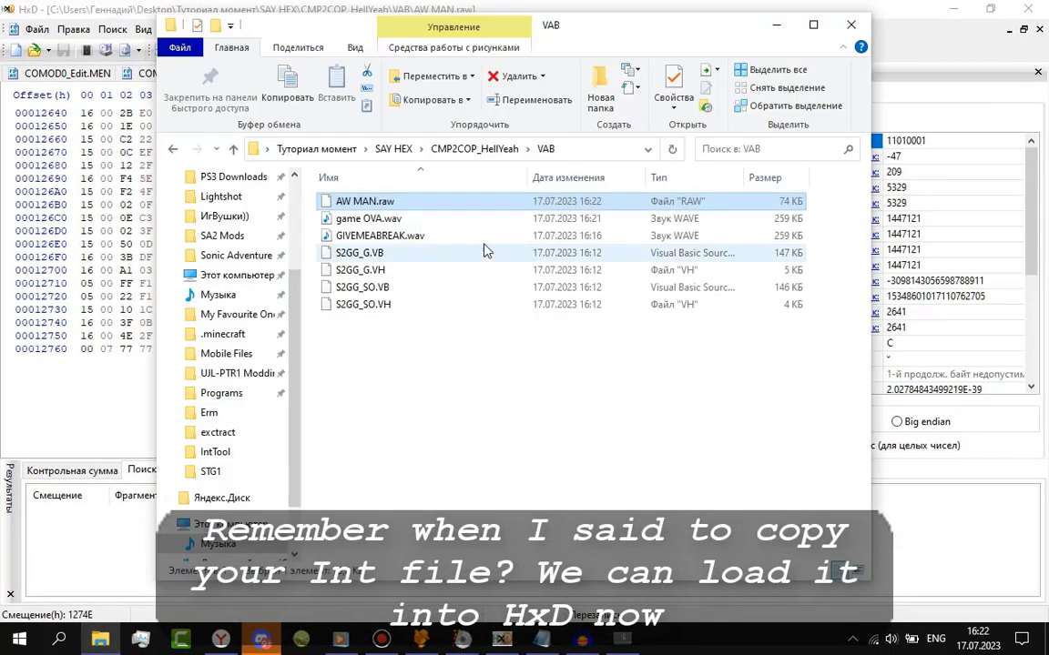
{"action": "left_click", "coordinate": [451, 150]}
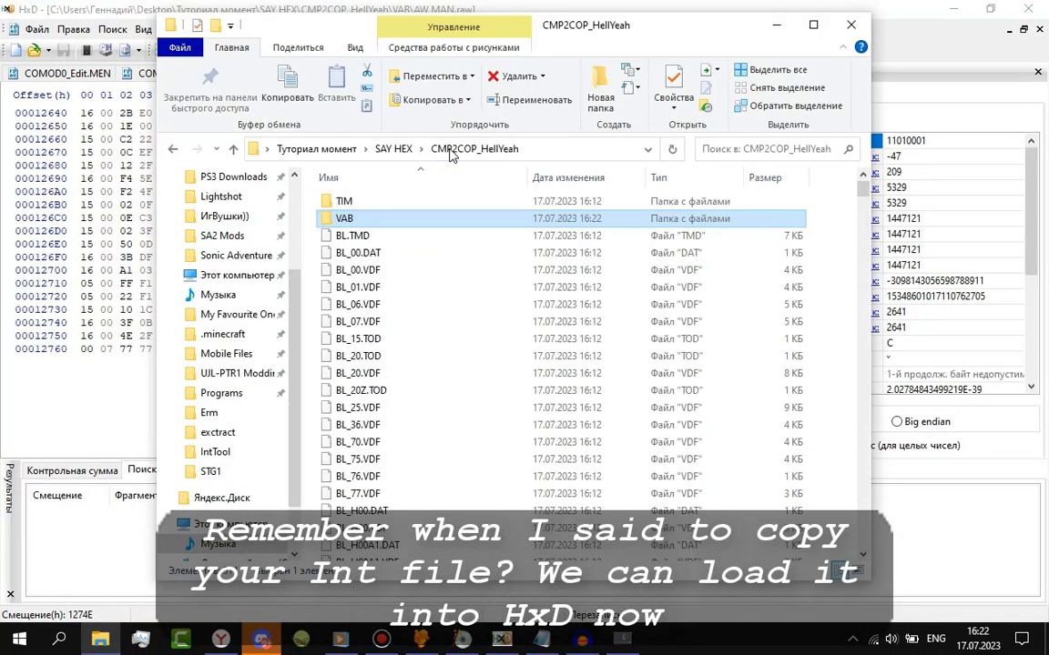
{"action": "left_click", "coordinate": [393, 150]}
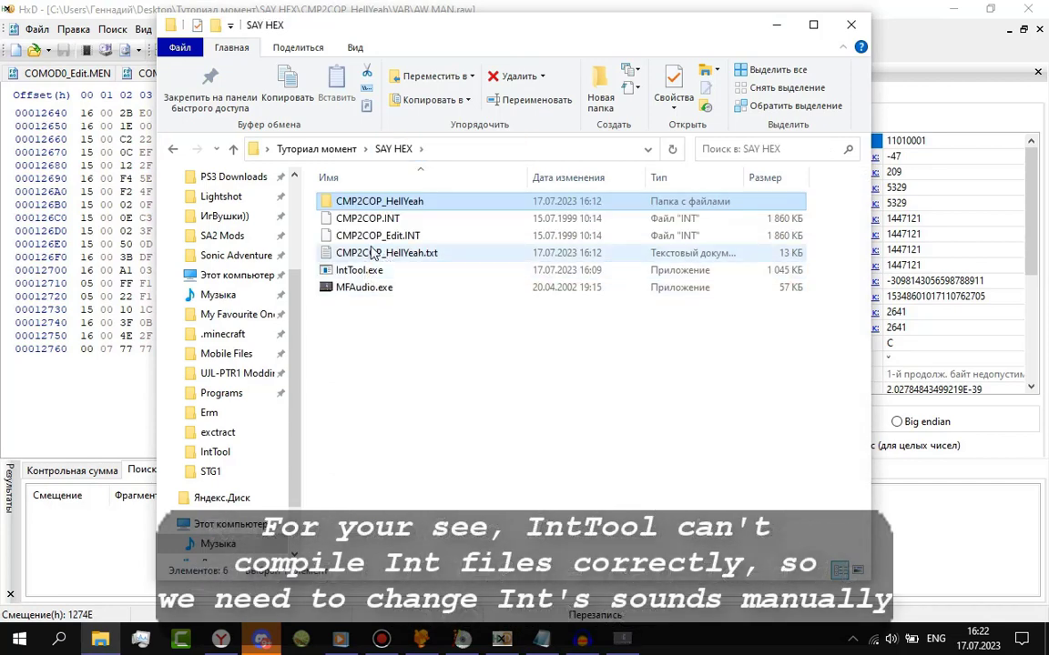
{"action": "left_click_drag", "start_coordinate": [346, 236], "coordinate": [87, 182]}
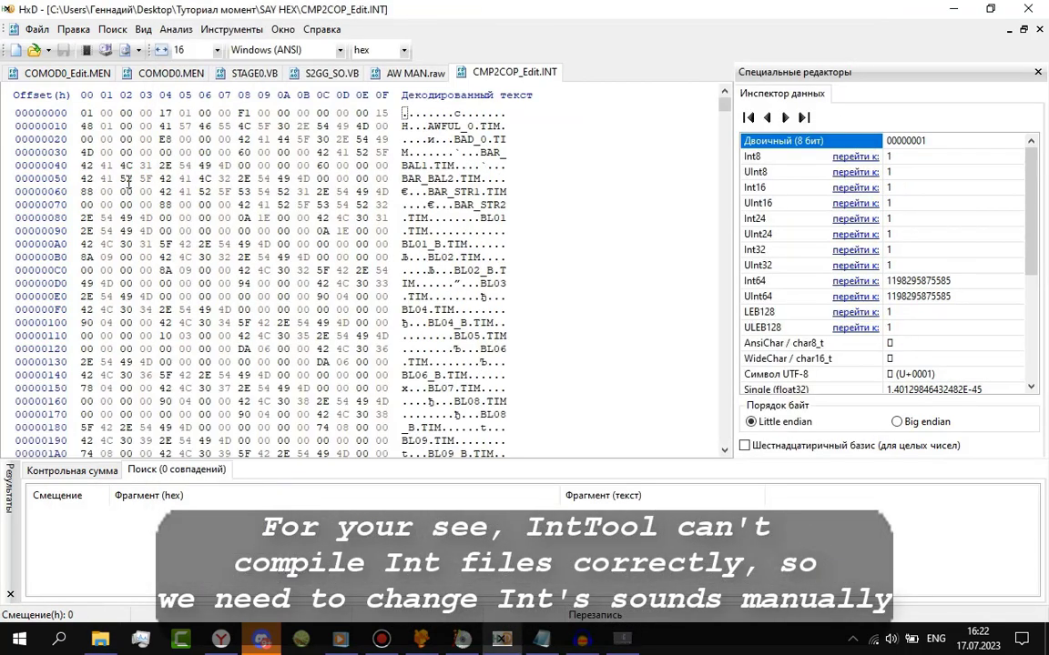
Select all of S2GG_SO.VB, then start a hex search in CMP2COP_Edit.INT.
{"action": "left_click", "coordinate": [324, 72]}
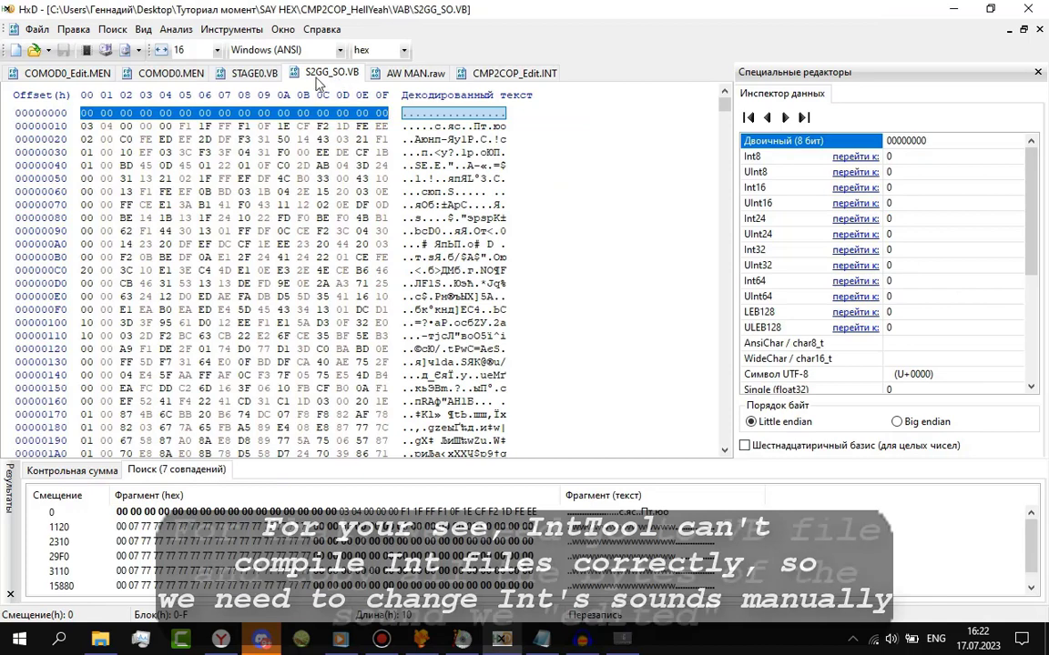
{"action": "left_click", "coordinate": [301, 192]}
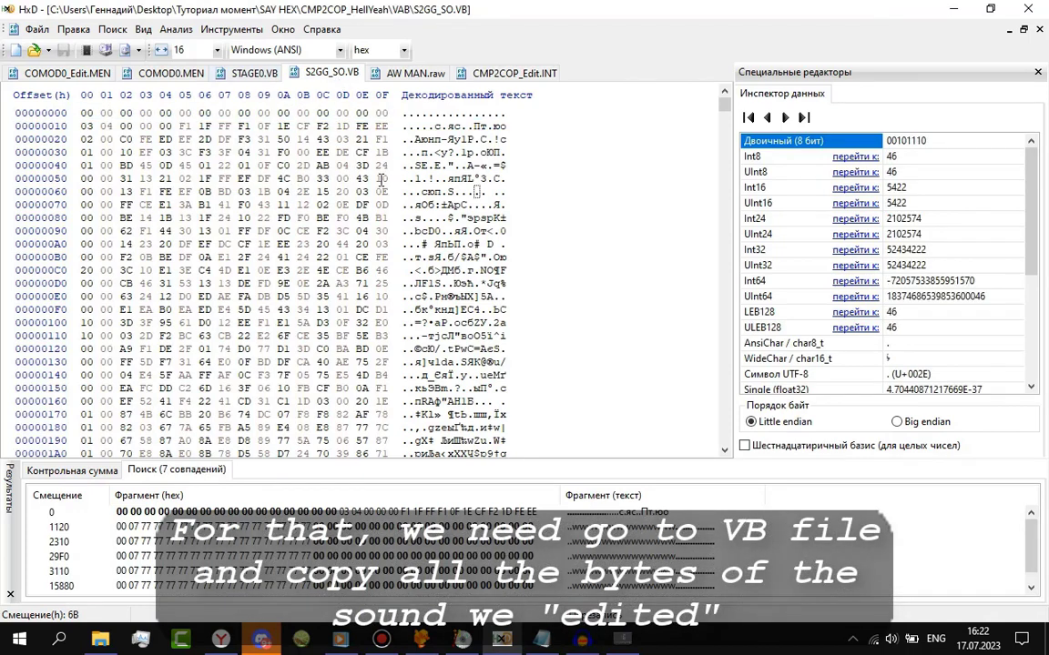
{"action": "key", "text": "ctrl+a"}
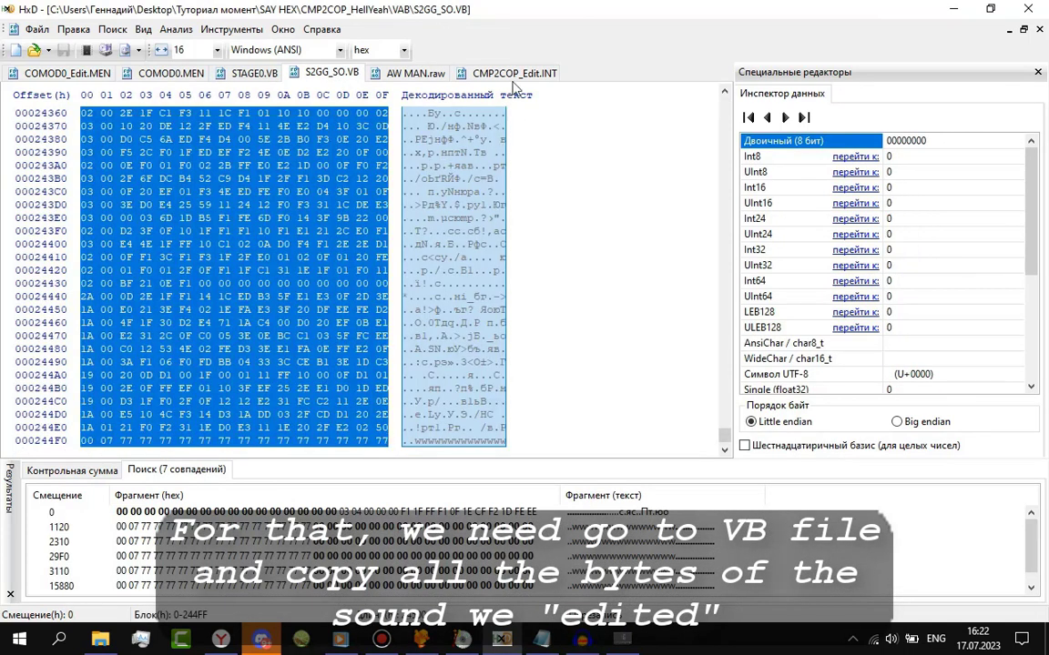
{"action": "left_click", "coordinate": [508, 74]}
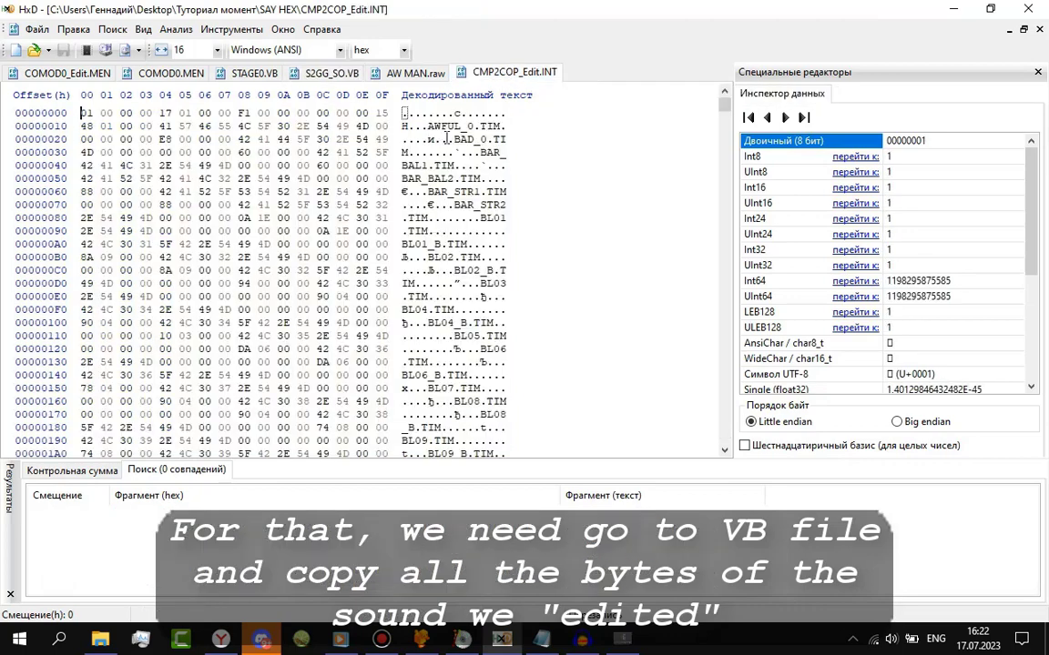
{"action": "key", "text": "ctrl+f"}
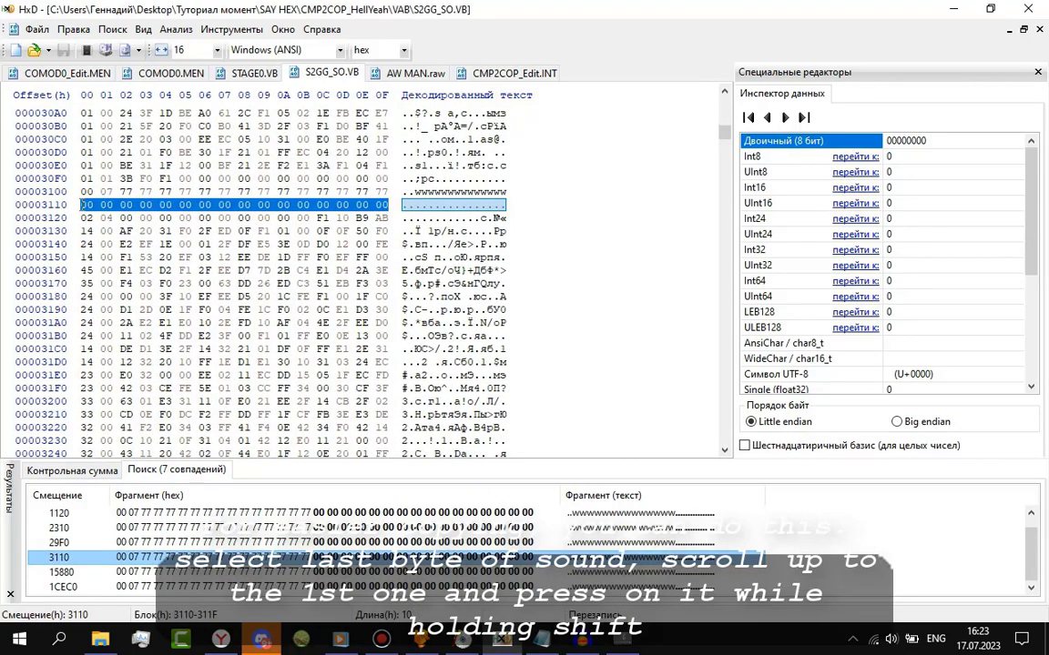
Select S2GG_SO.VB bytes 3120–1587F, ending at the 15880 match, and search CMP2COP_Edit.INT.
{"action": "key", "text": "Down"}
{"action": "left_click", "coordinate": [388, 271]}
{"action": "left_click_drag", "start_coordinate": [720, 299], "coordinate": [695, 140]}
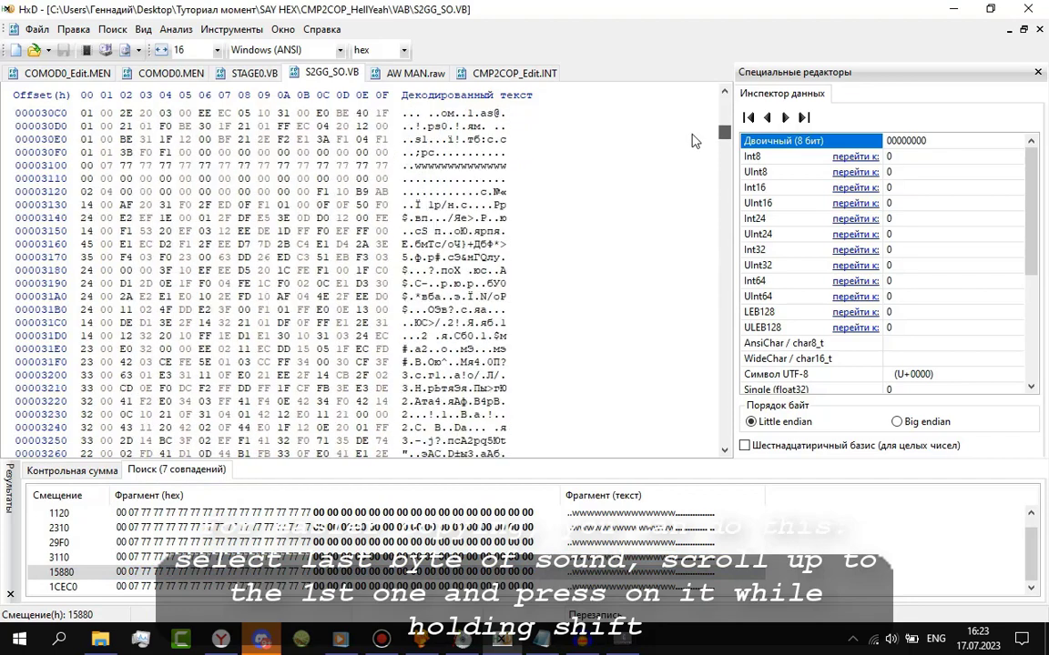
{"action": "left_click", "coordinate": [83, 176], "text": "shift"}
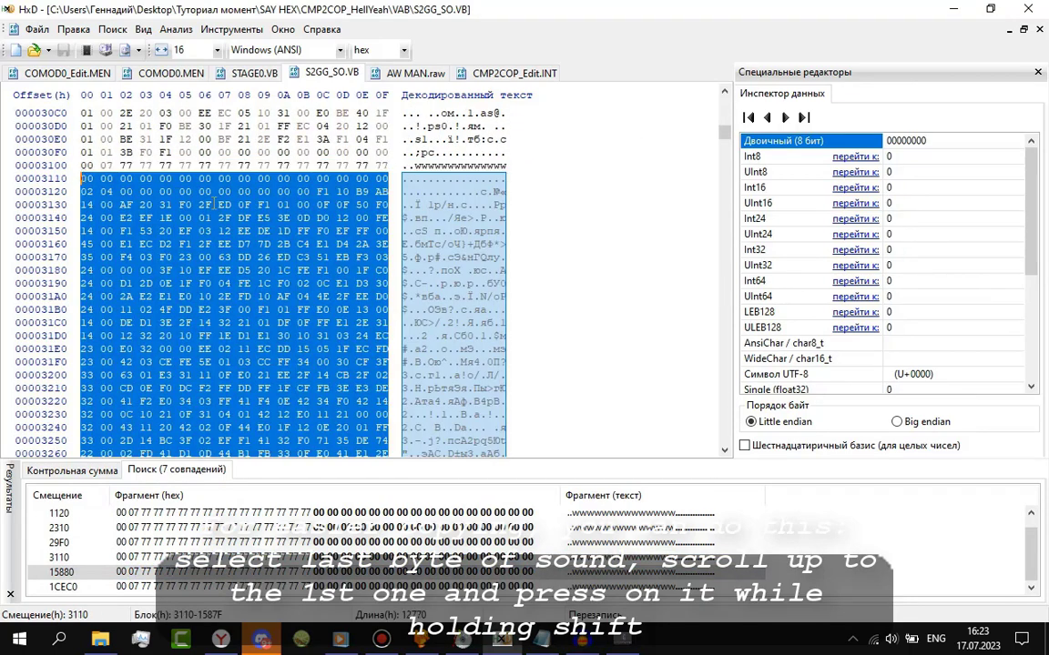
{"action": "left_click", "coordinate": [82, 191], "text": "shift"}
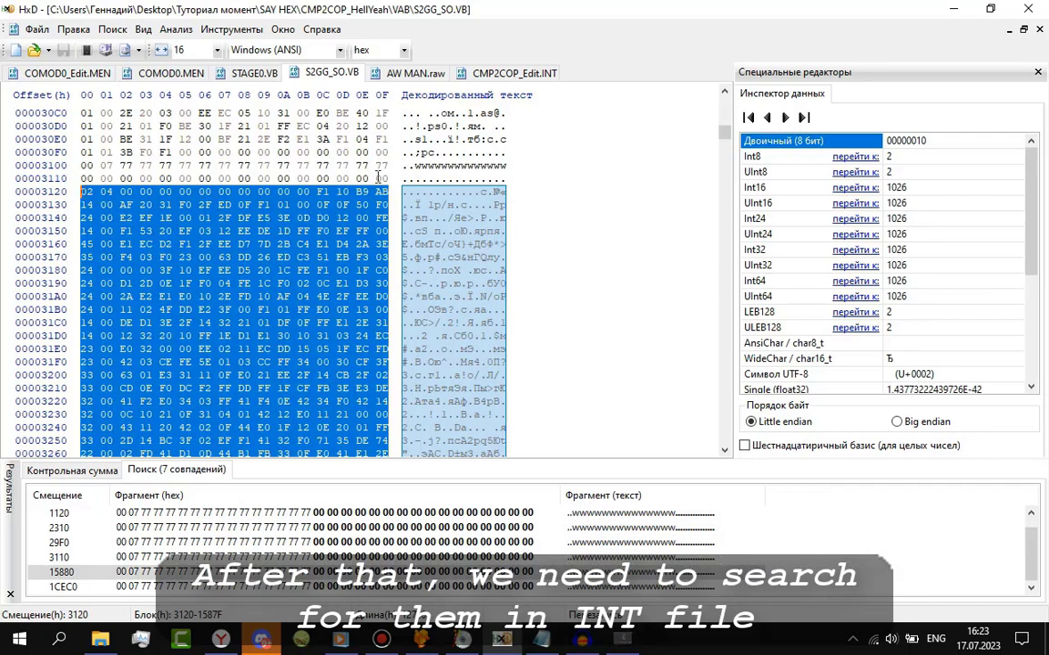
{"action": "left_click", "coordinate": [460, 72]}
{"action": "key", "text": "ctrl+f"}
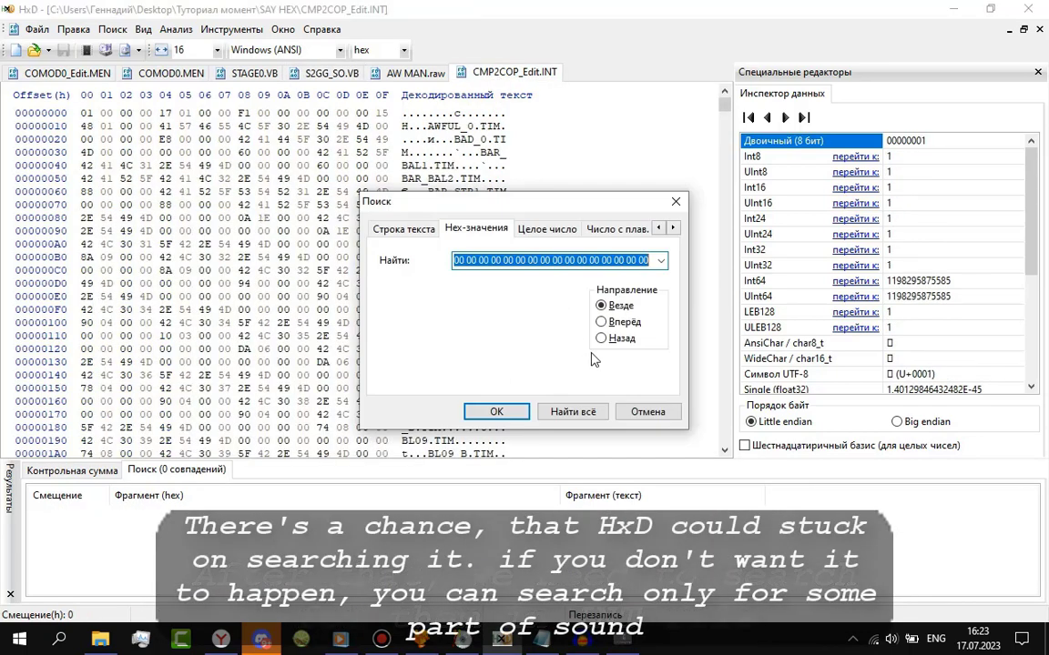
Locate the sound at offset 81760 in CMP2COP_Edit.INT and compare its 12760h length with AW MAN.raw.
{"action": "key", "text": "BackSpace"}
{"action": "left_click", "coordinate": [571, 411]}
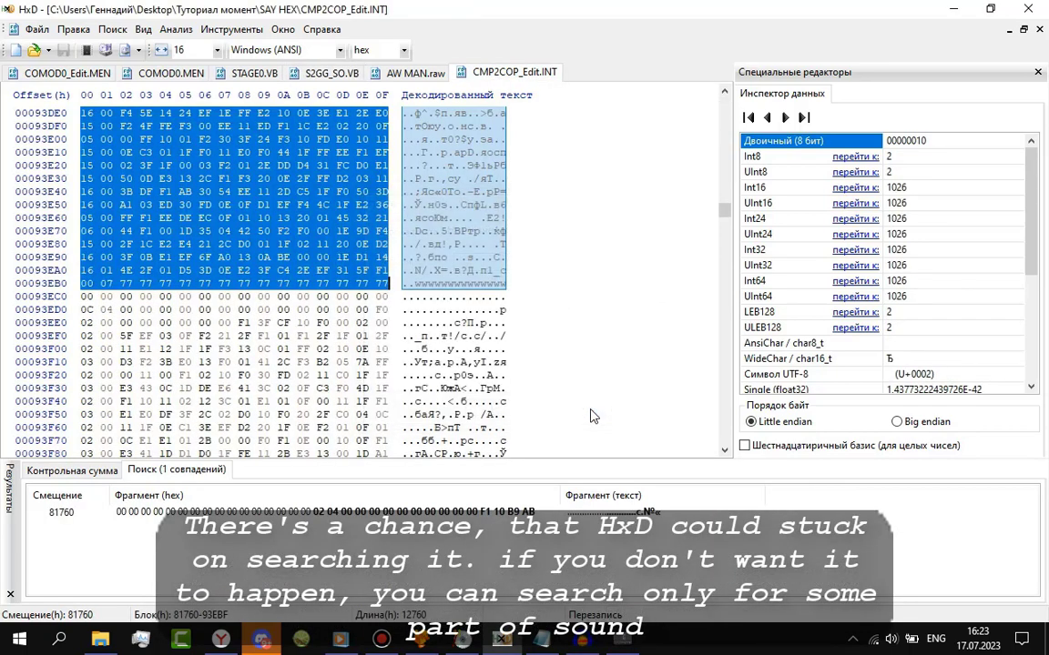
{"action": "scroll", "coordinate": [320, 296], "scroll_direction": "up", "scroll_amount": 3}
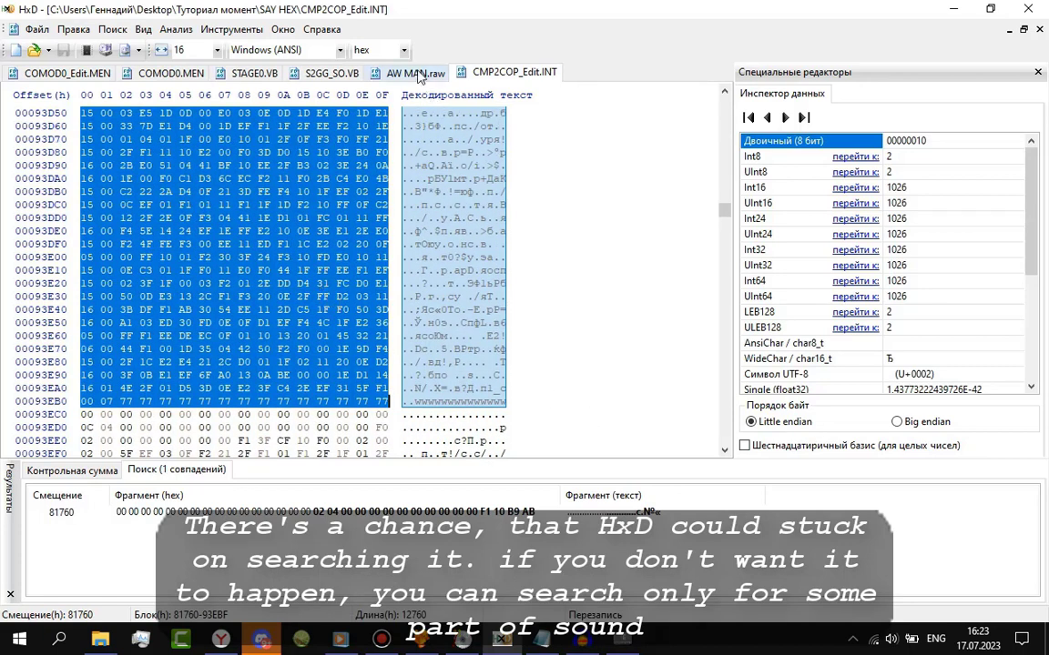
{"action": "left_click", "coordinate": [385, 71]}
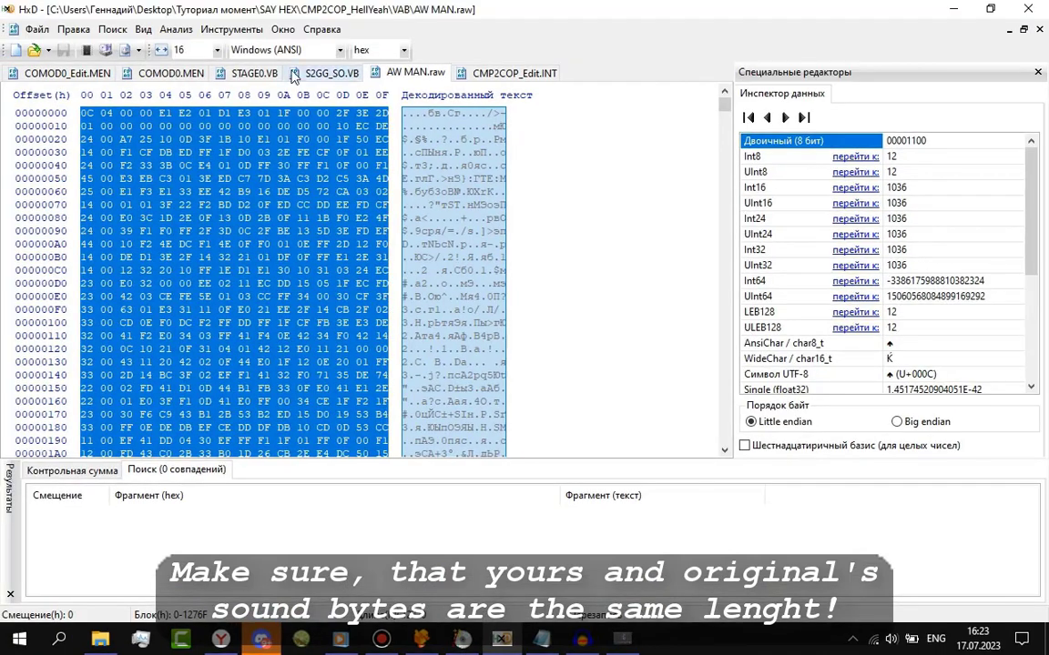
{"action": "left_click", "coordinate": [294, 74]}
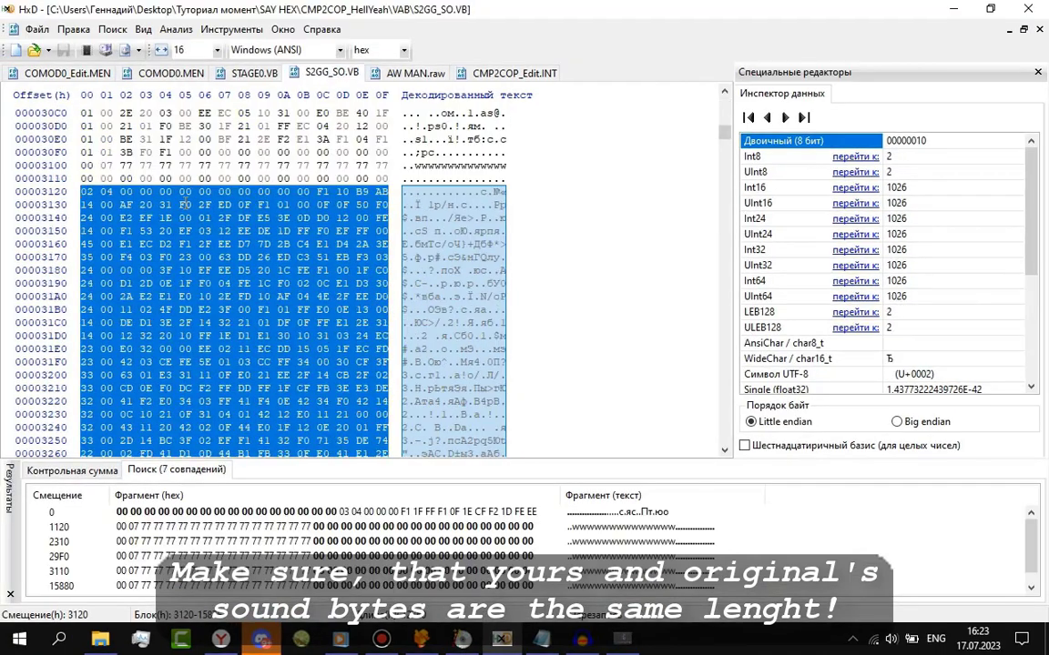